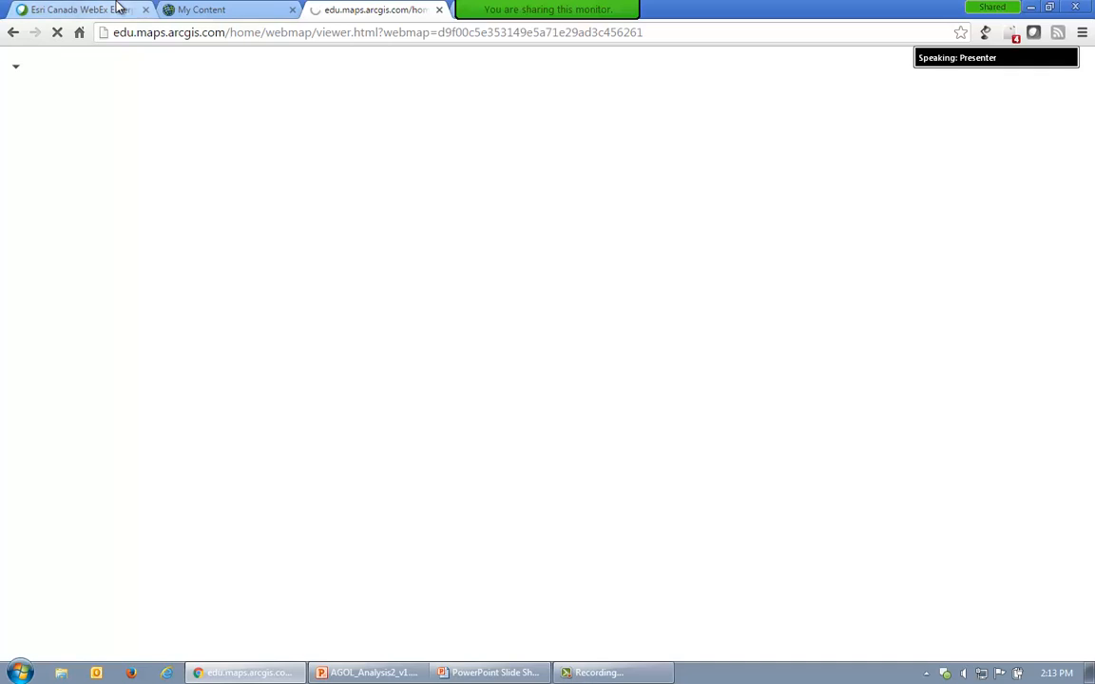
Step: Close the Esri Canada WebEx browser tab and view the basemaps available for the Vancouver Libraries map
left_click(145, 9)
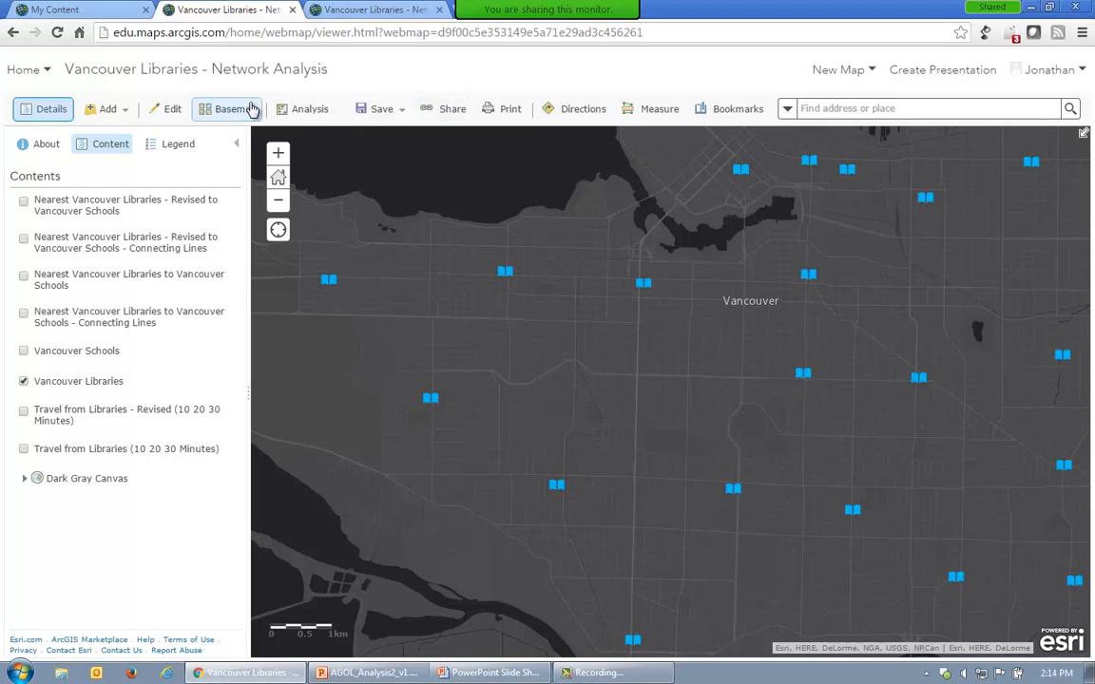
left_click(250, 109)
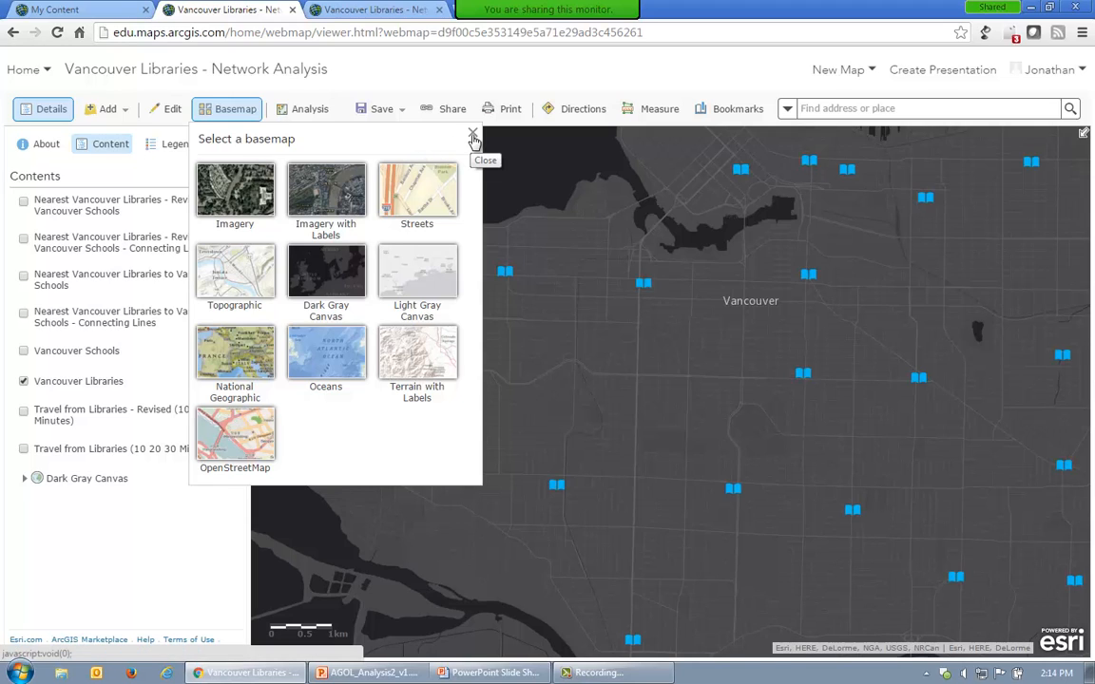
left_click(473, 139)
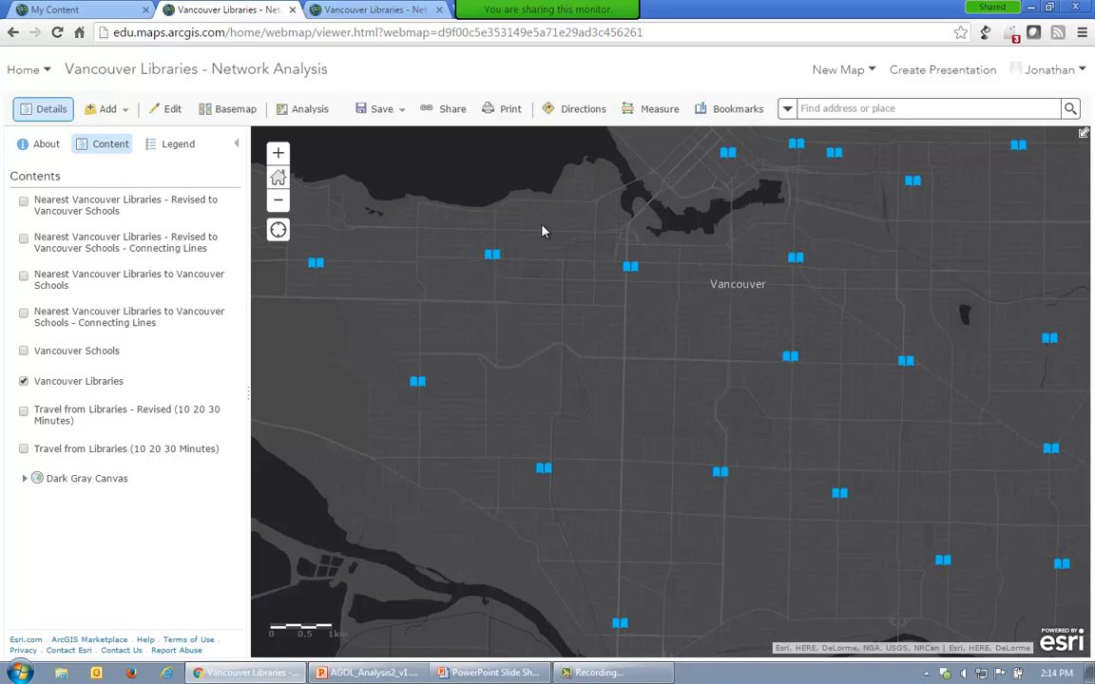
Step: Bring all Vancouver libraries into view and look at the details of the Renfrew library
scroll(543, 230, "down", 1)
left_click_drag(563, 303, 584, 362)
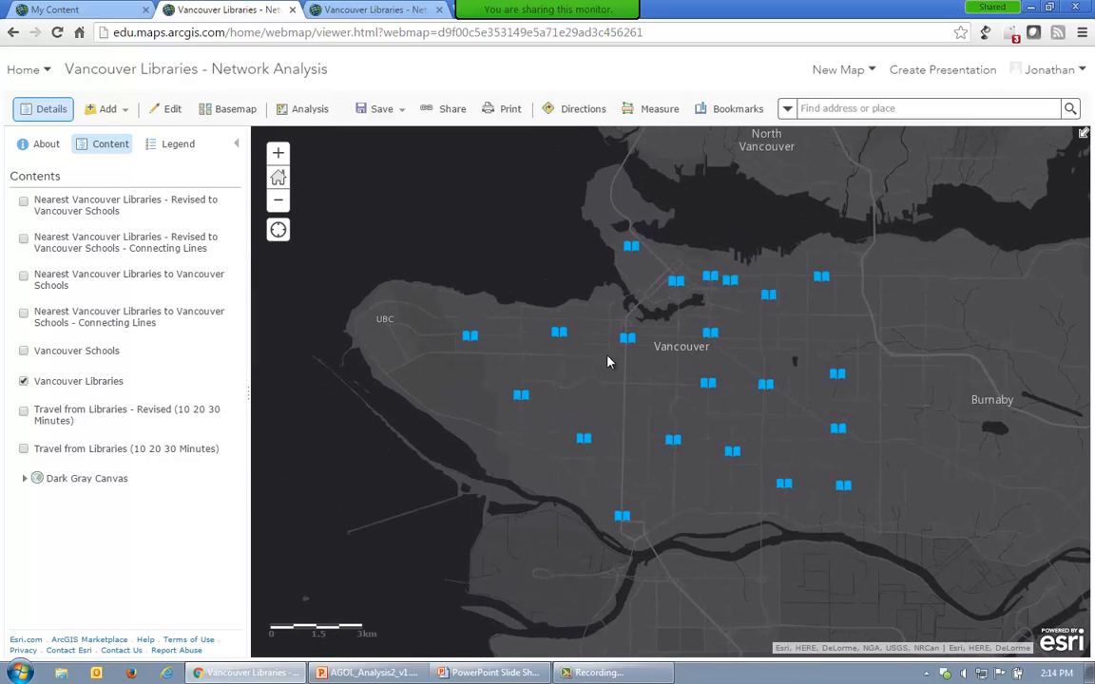
left_click(836, 380)
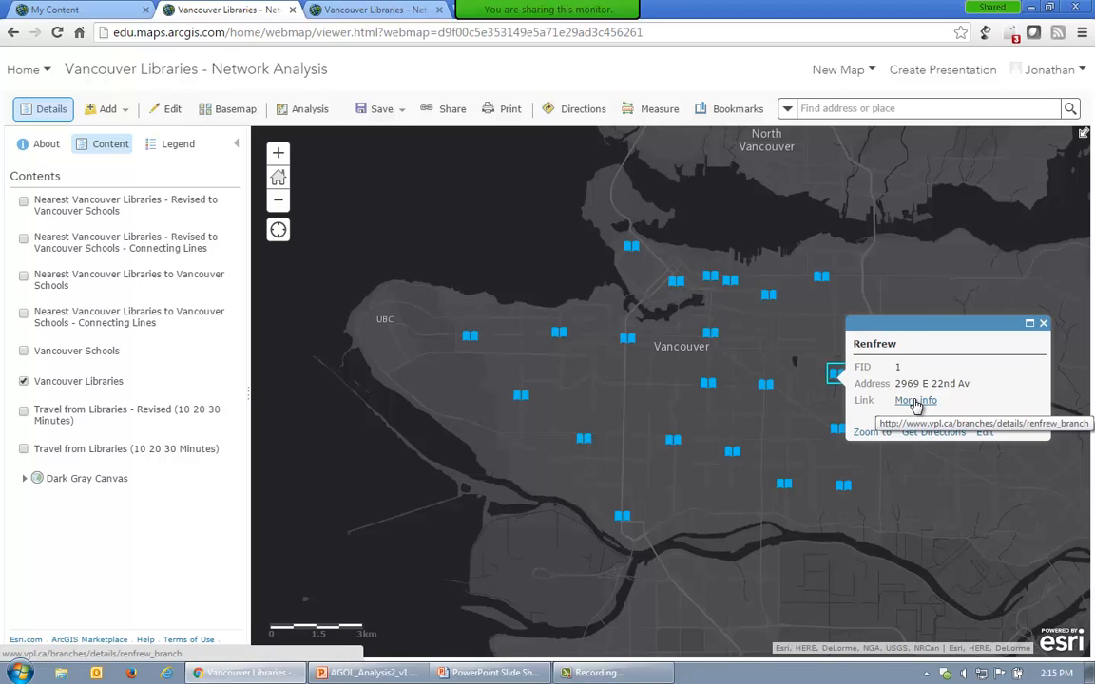
left_click(801, 359)
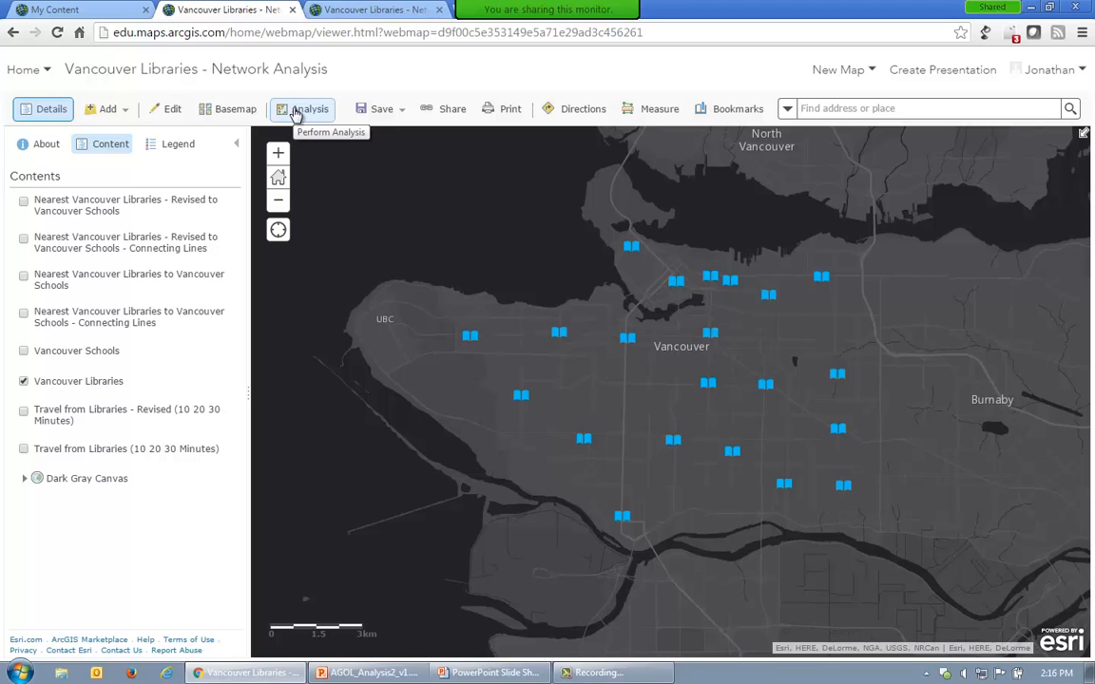
Step: Start a Create Drive-Time Areas analysis with Vancouver Libraries as the point layer
left_click(295, 112)
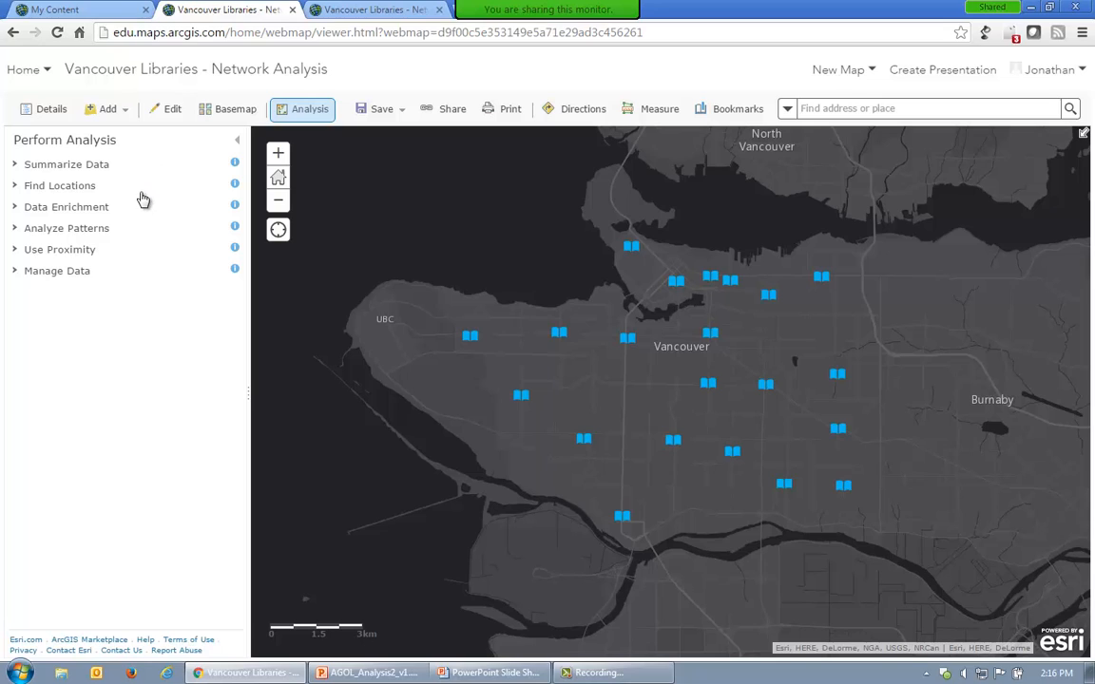
left_click(92, 250)
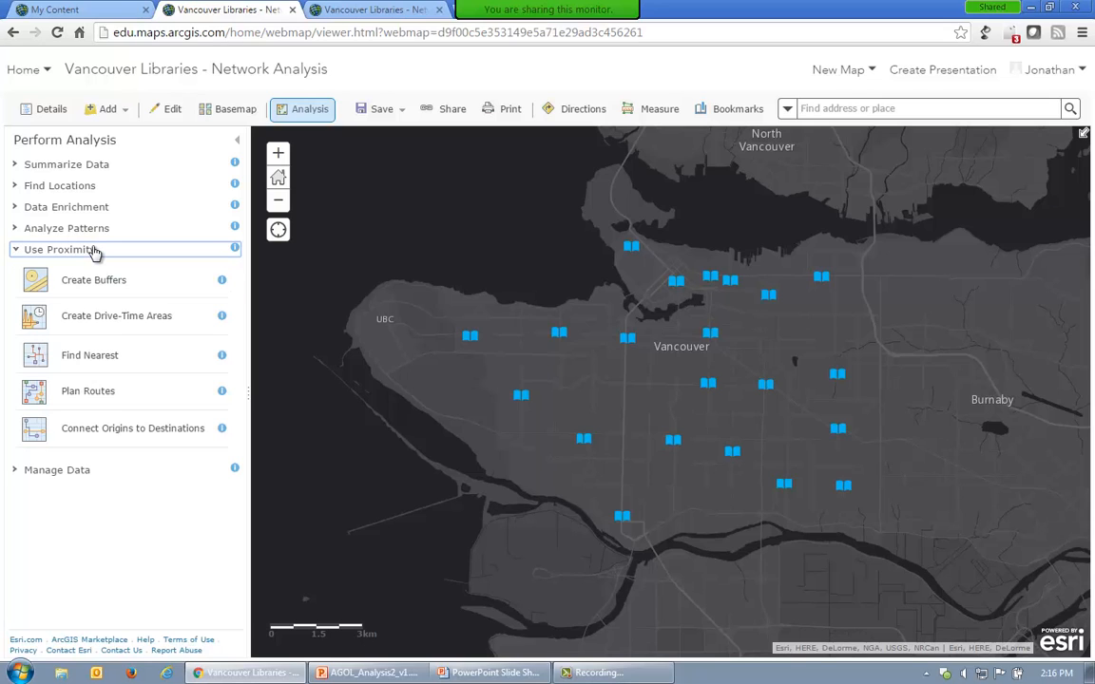
left_click(124, 328)
left_click(128, 227)
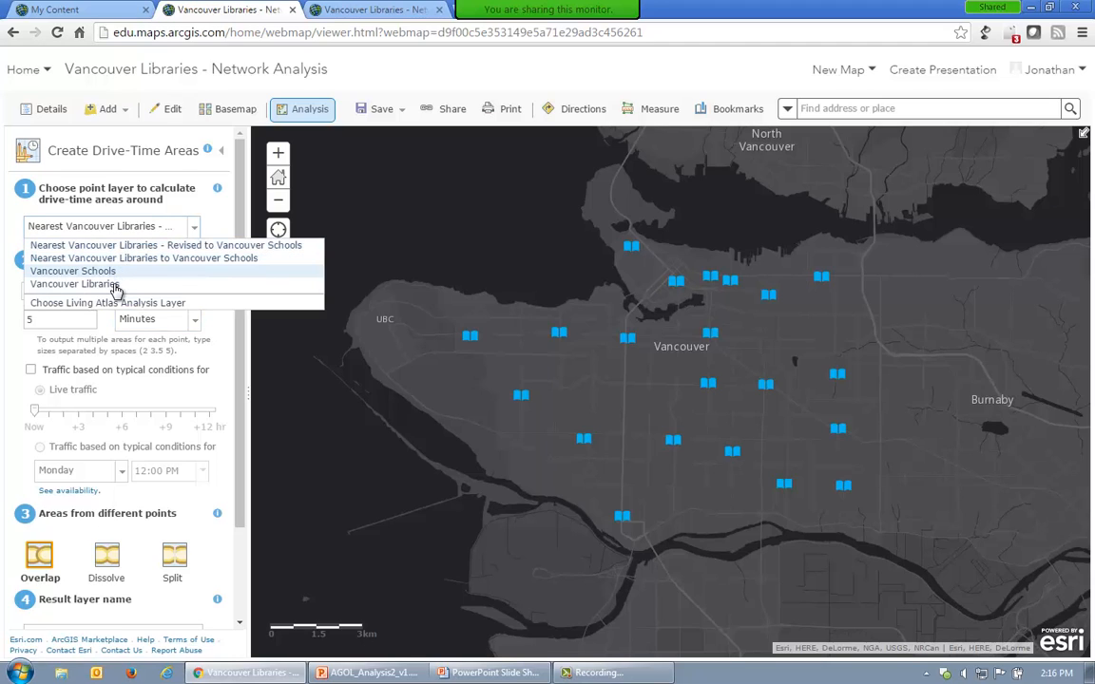
left_click(114, 285)
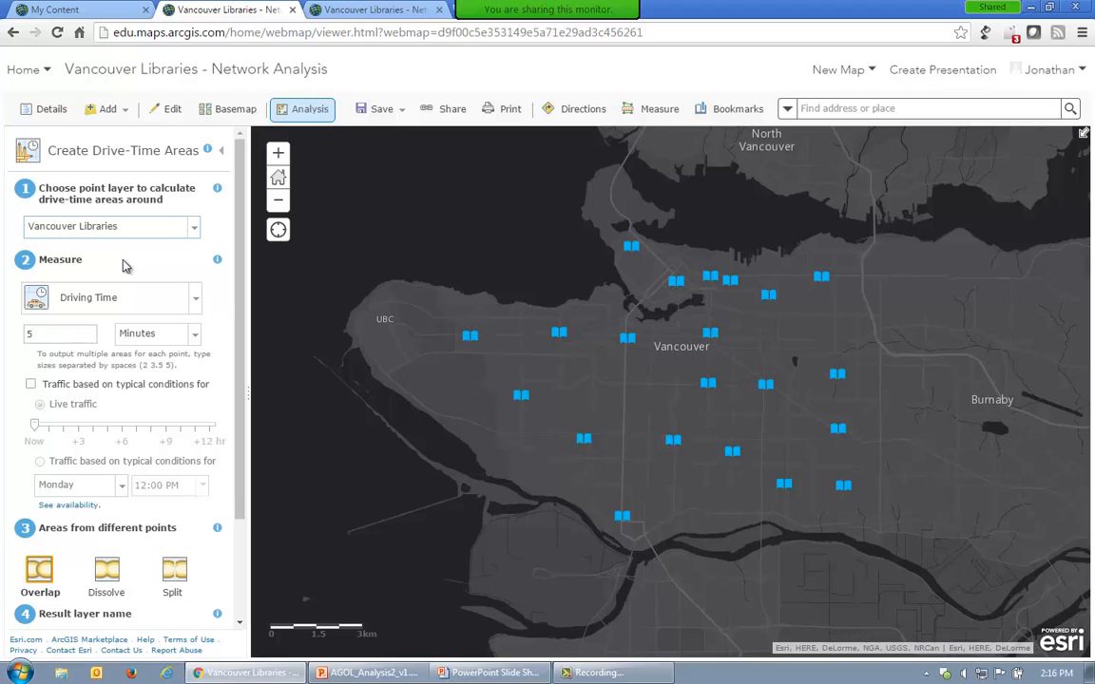
Step: Review the travel measures, try the traffic option for Driving Time, and set the measure to Walking Time
left_click(196, 301)
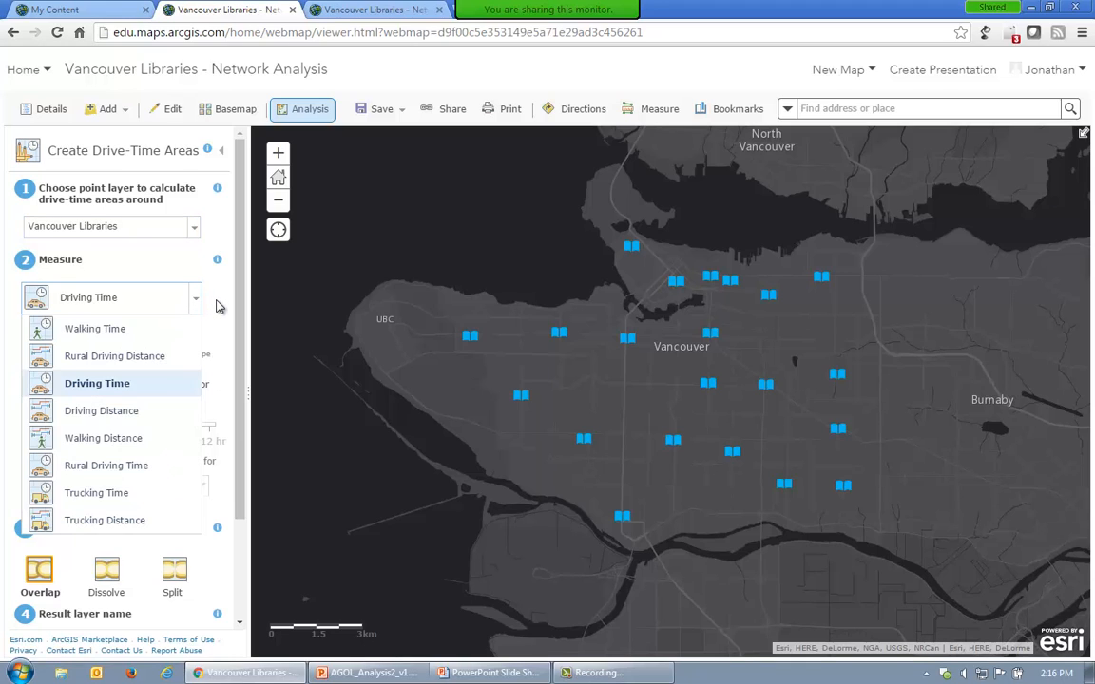
left_click(216, 304)
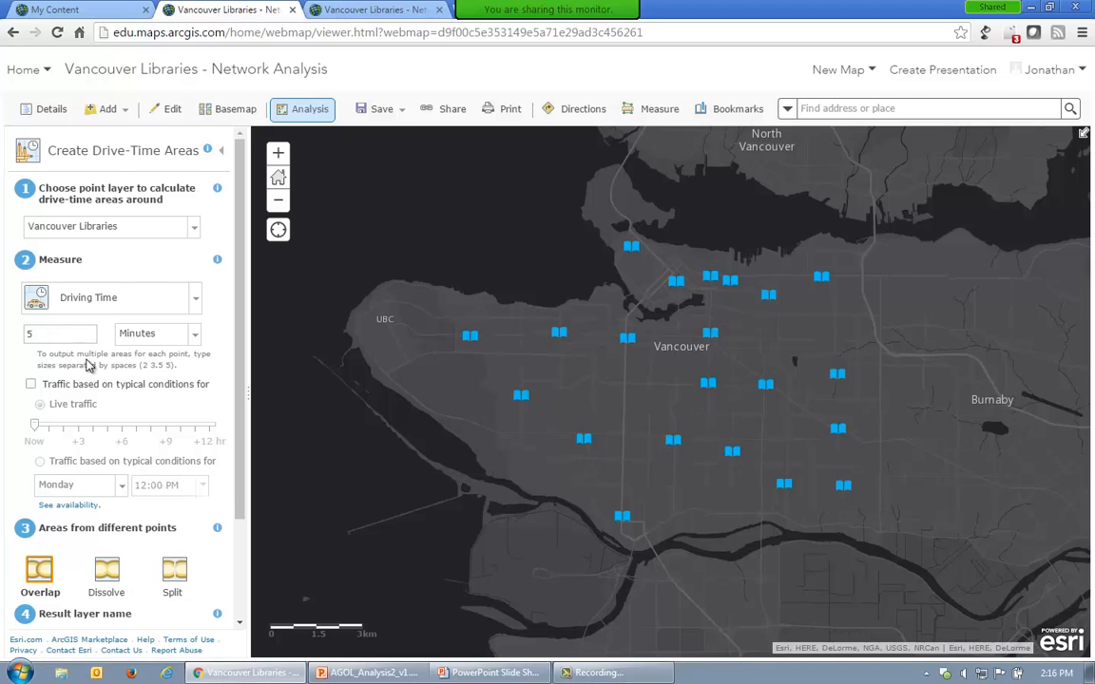
left_click(31, 384)
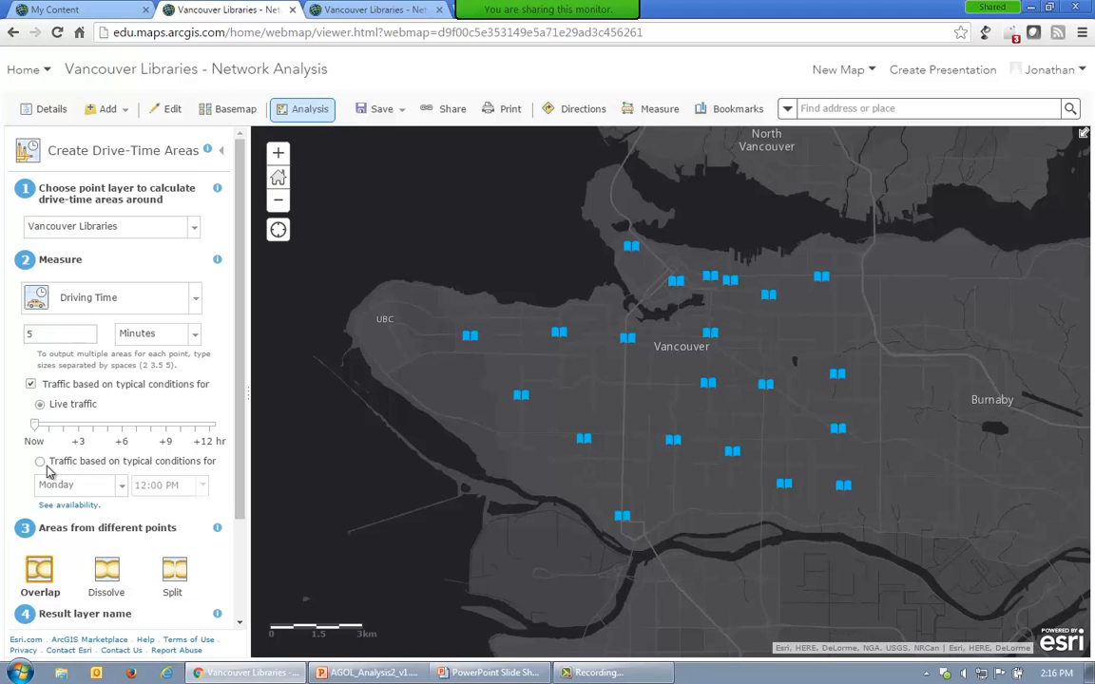
left_click(95, 309)
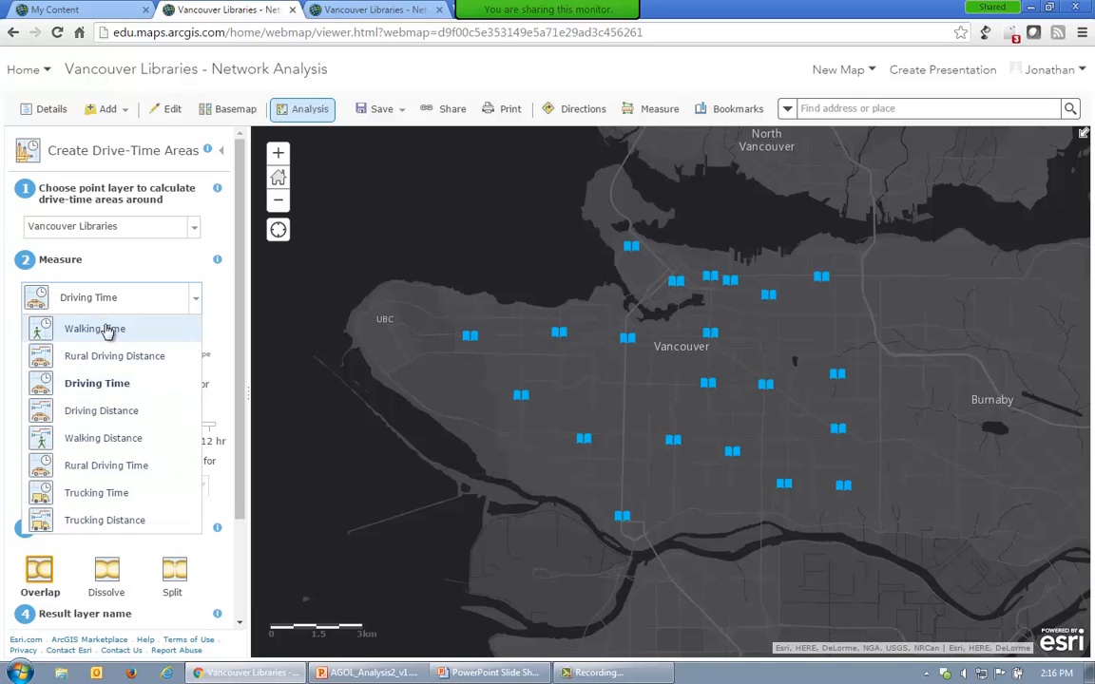
left_click(107, 328)
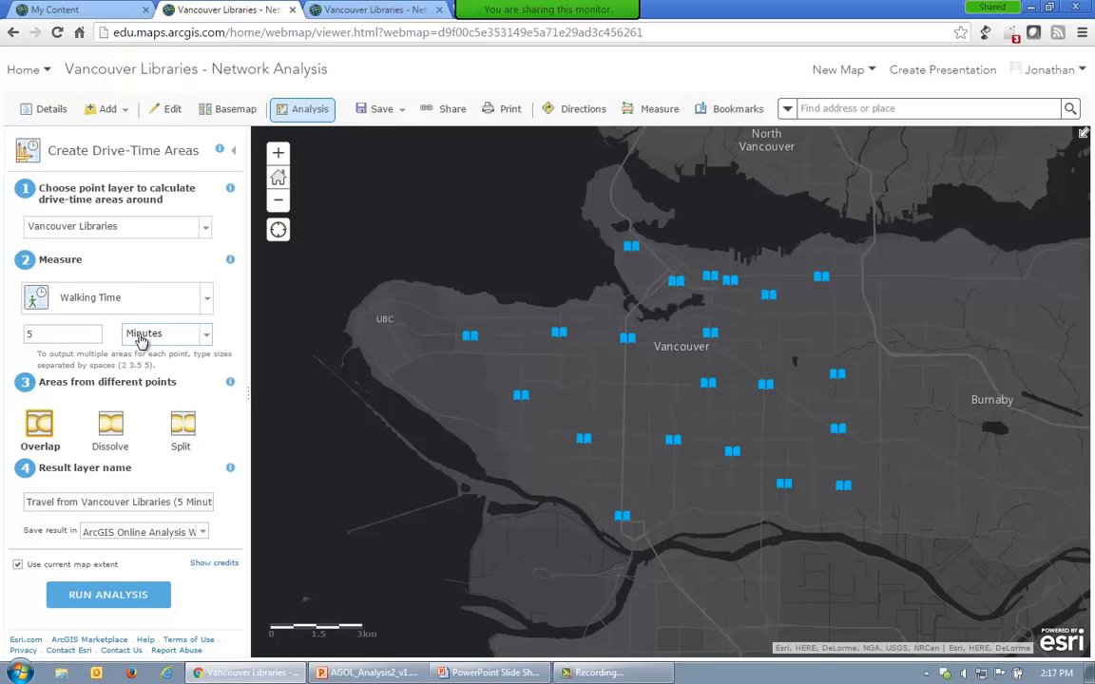
Step: Set the walking-time sizes to 10, 20 and 30 minutes
left_click(87, 337)
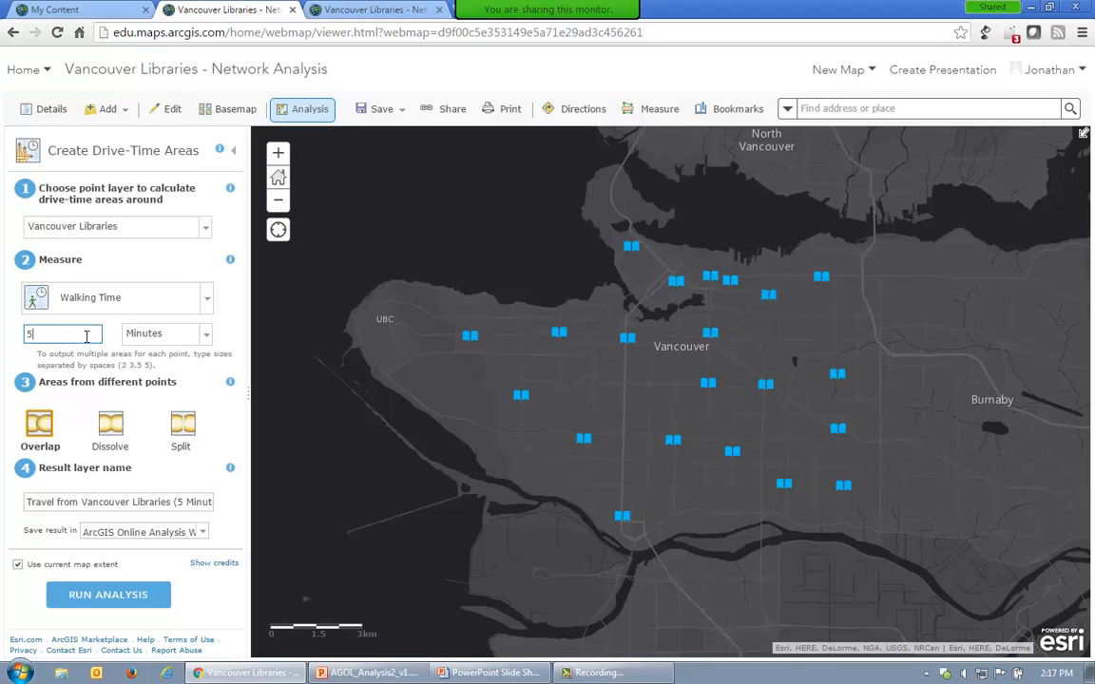
key("BackSpace")
type("10 20 30")
left_click(224, 352)
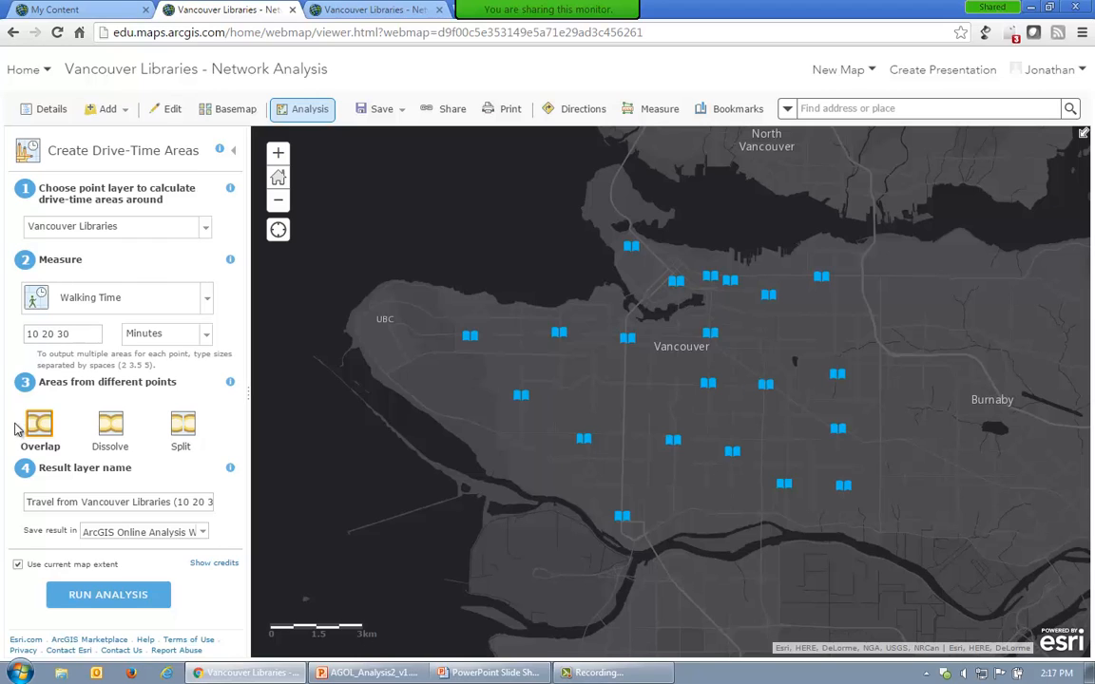
Step: Set the areas from different points to Dissolve and check the result layer name and the save folder
left_click(110, 423)
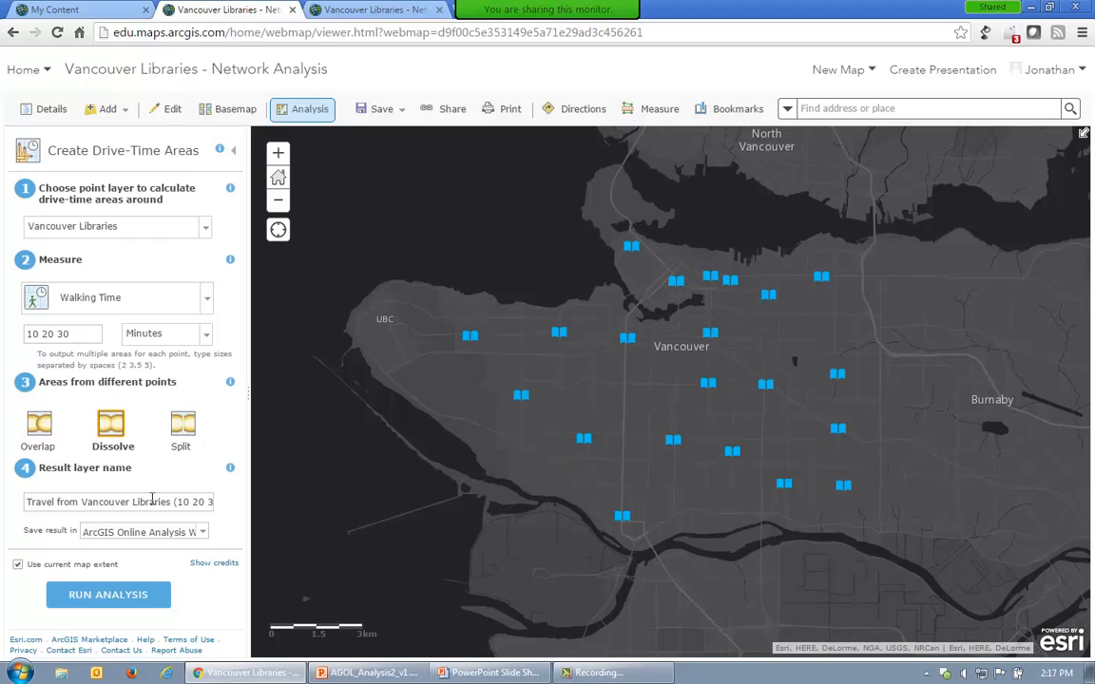
left_click(152, 501)
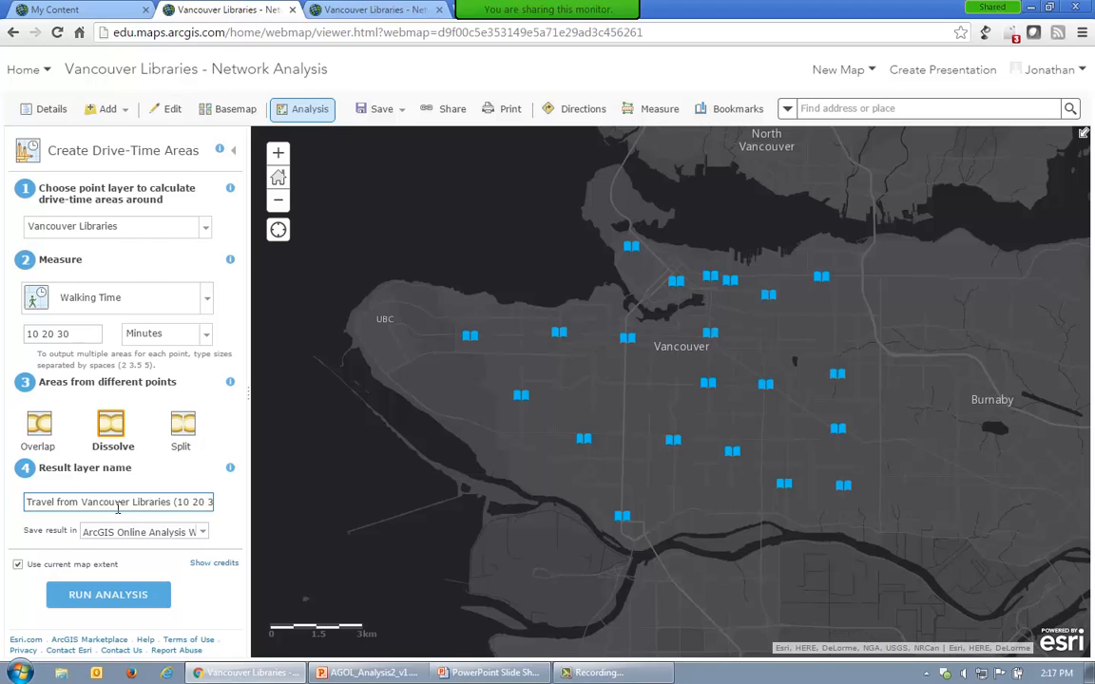
left_click_drag(174, 505, 211, 502)
left_click(211, 502)
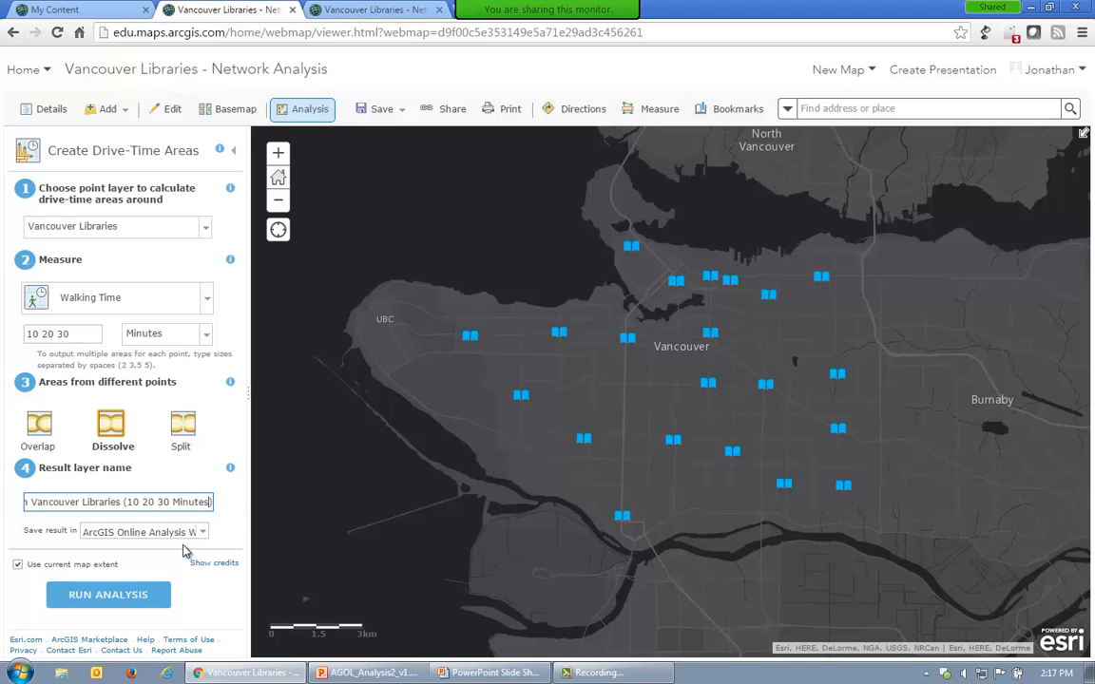
left_click(202, 534)
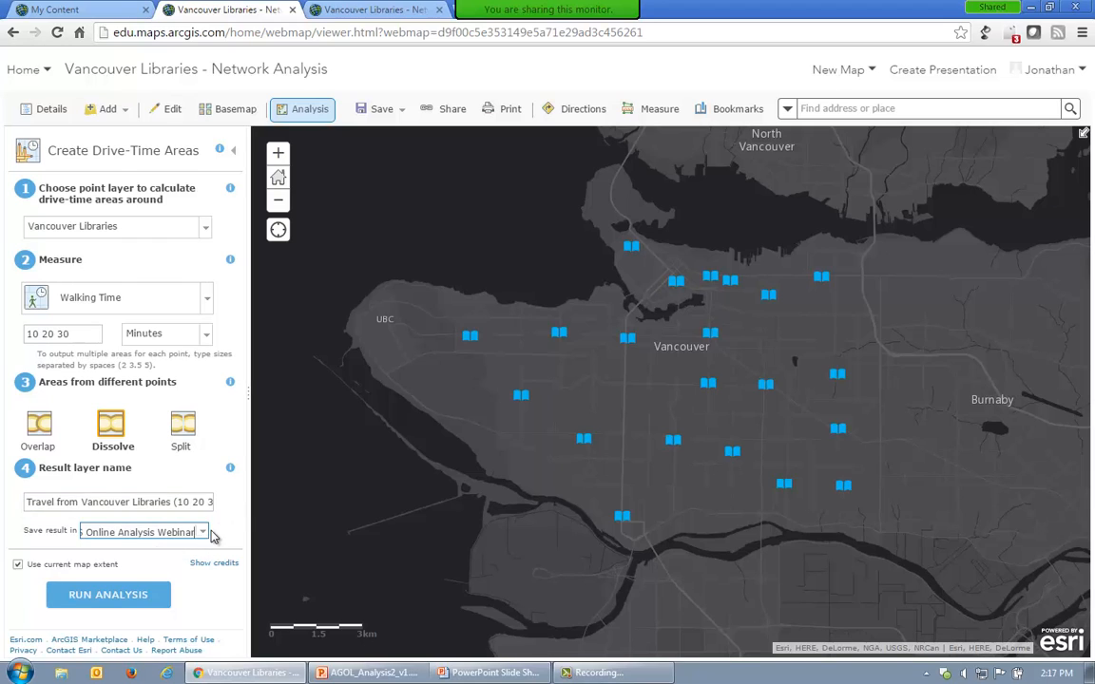
left_click(226, 530)
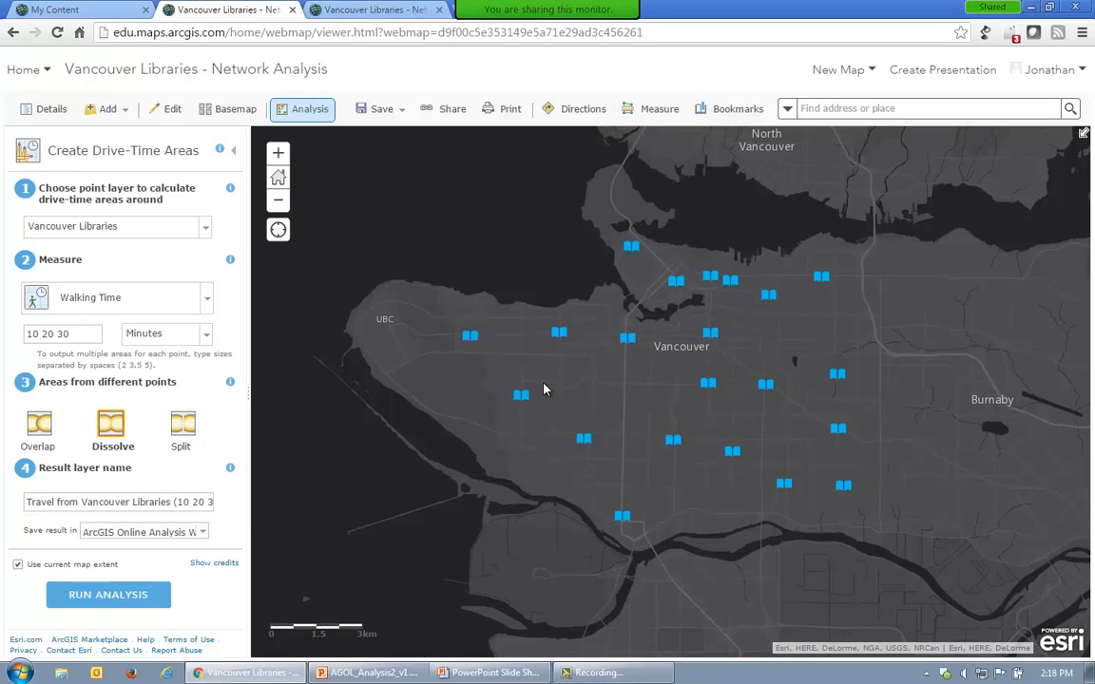
Step: Compare the close-up and citywide library extents and turn off the analysis limit to the current map extent
scroll(683, 373, "up", 3)
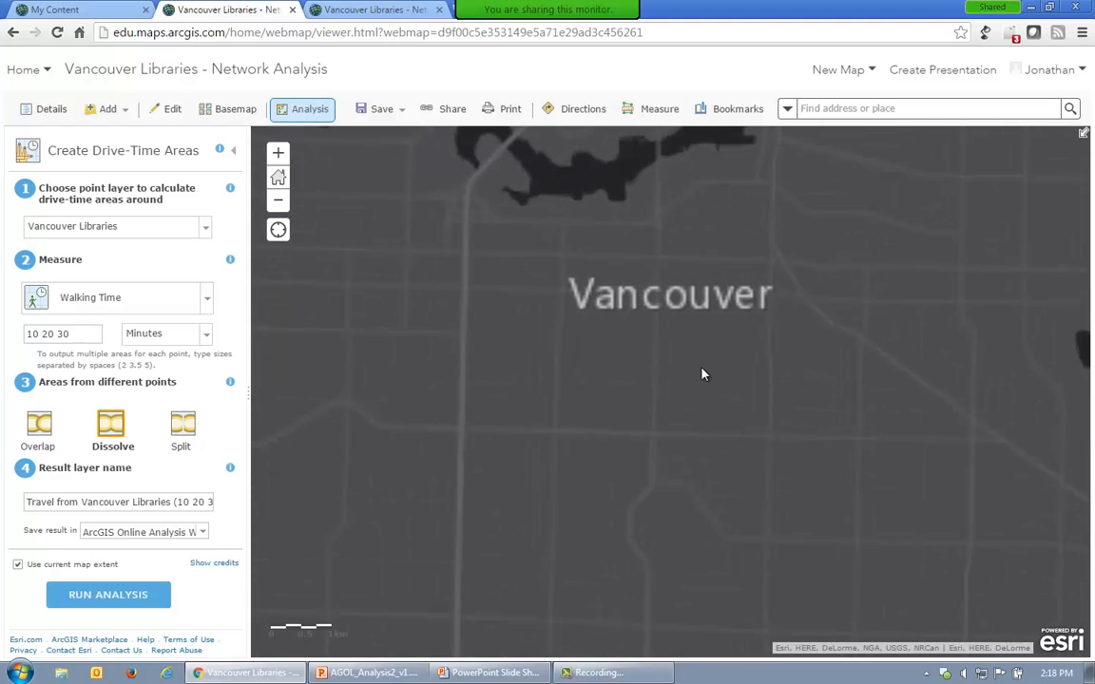
left_click_drag(731, 367, 387, 463)
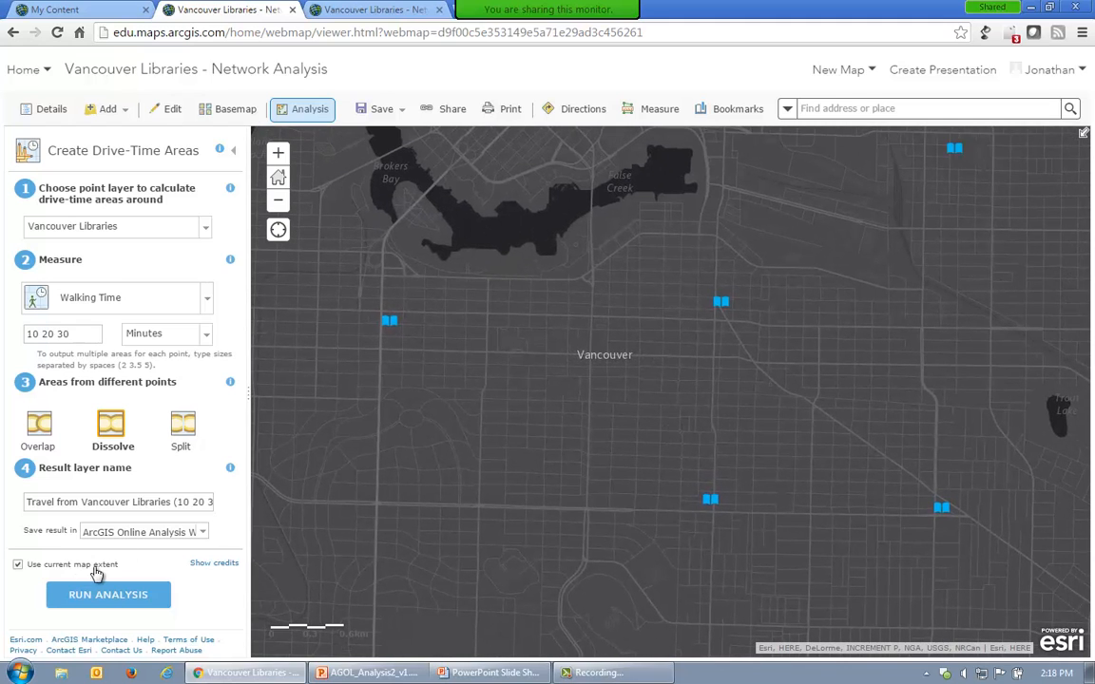
left_click_drag(625, 350, 597, 364)
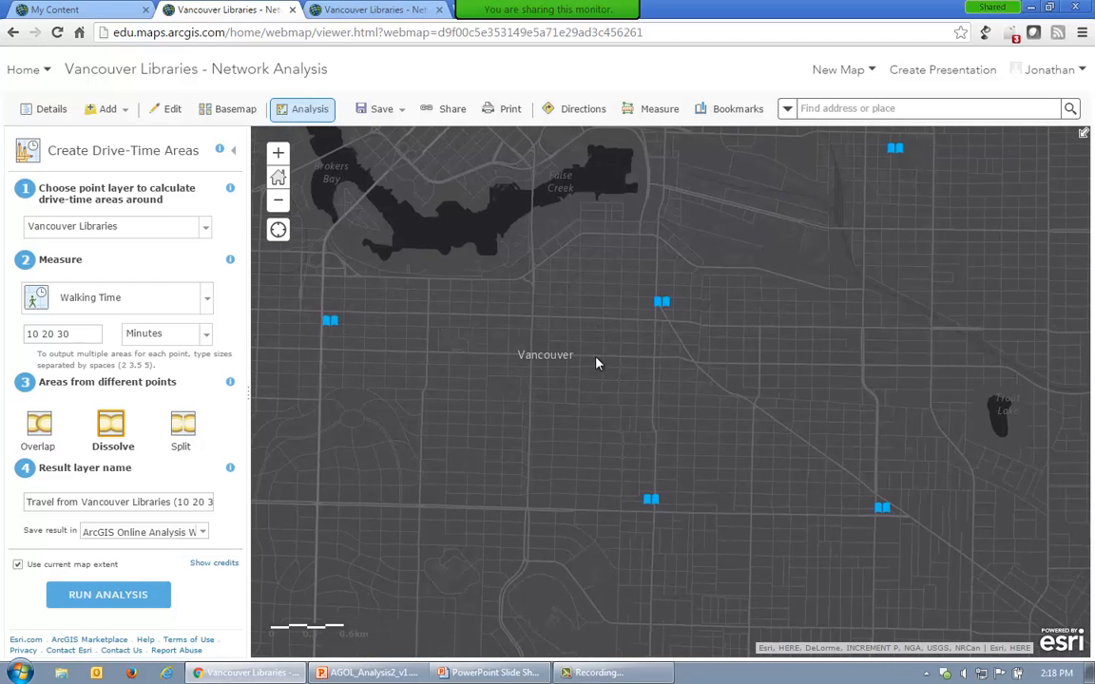
scroll(597, 364, "down", 3)
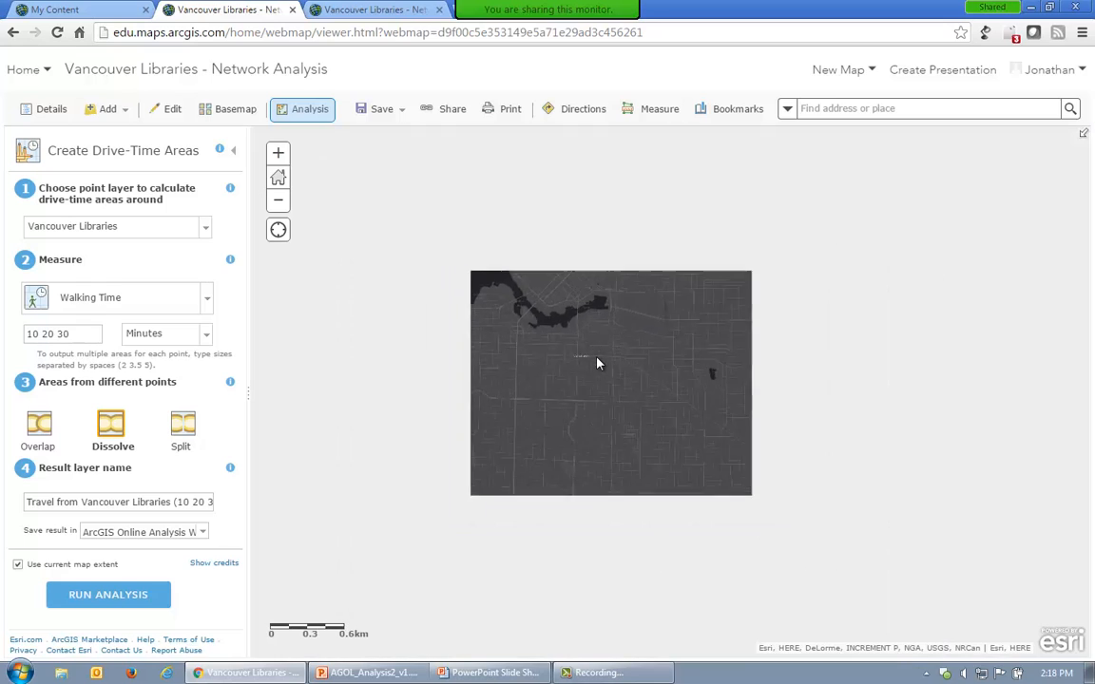
scroll(601, 401, "up", 1)
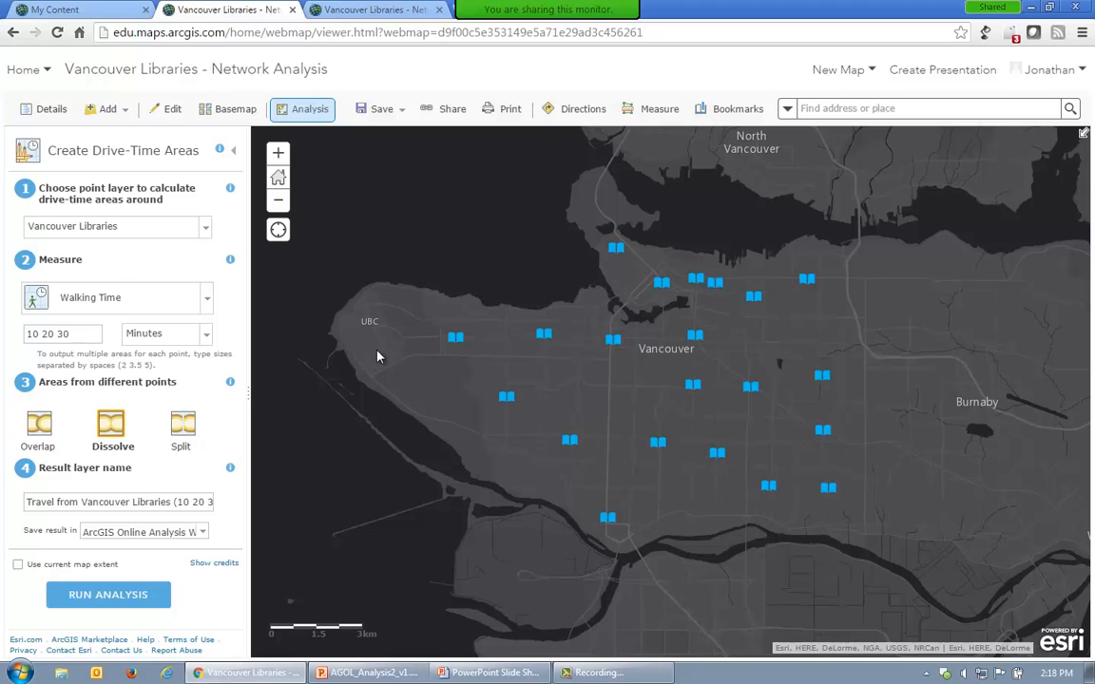
Step: Show the Travel from Libraries (10 20 30 Minutes) layer and view the summaries of its 0-10, 10-20 and 20-30 minute areas
left_click(48, 114)
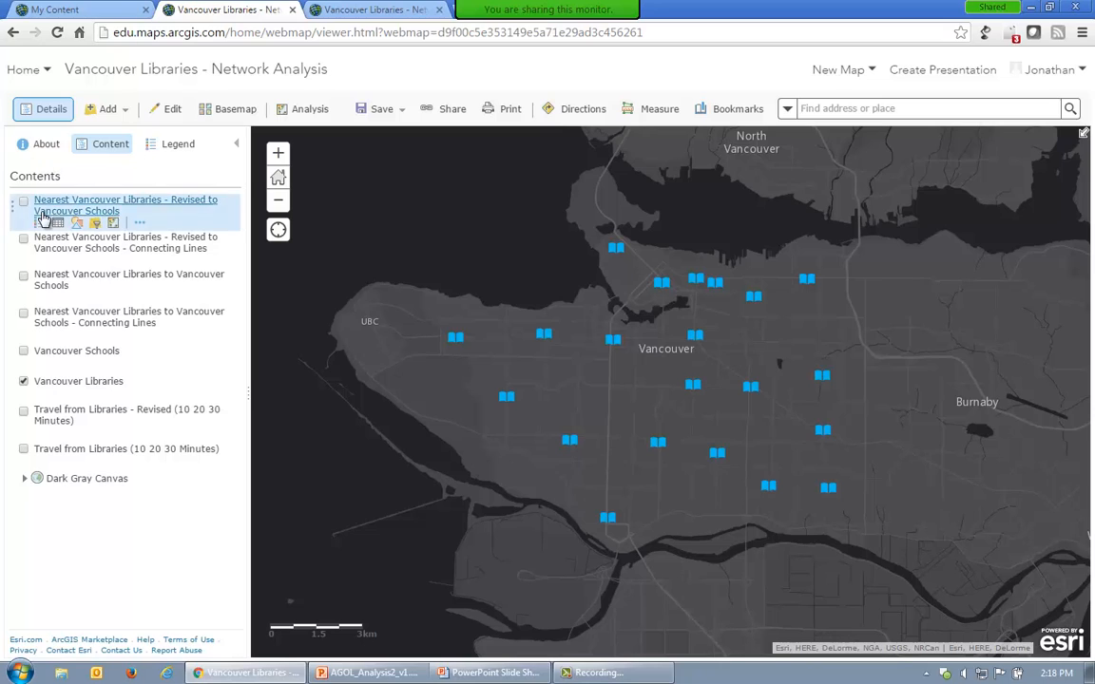
left_click(24, 449)
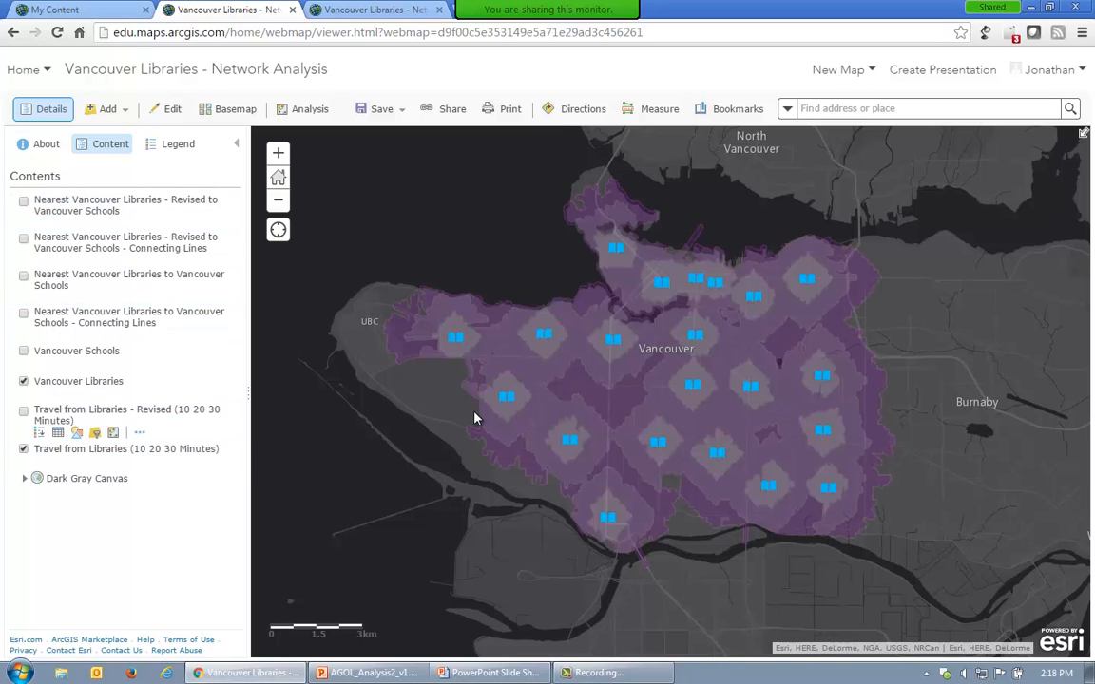
left_click(812, 380)
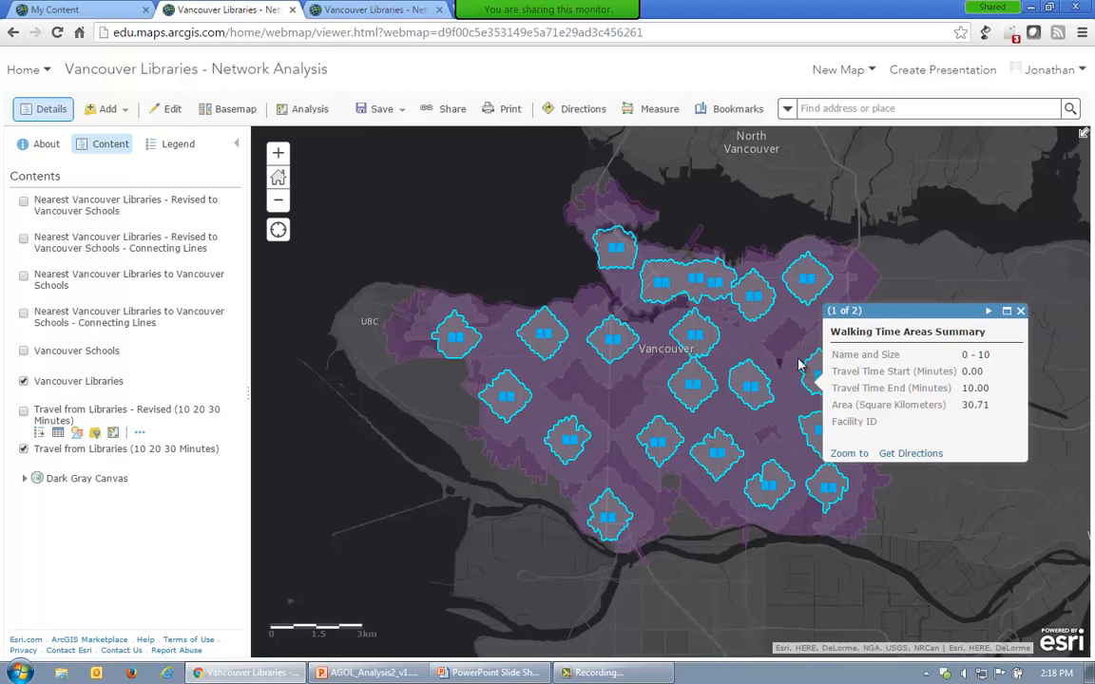
left_click(797, 361)
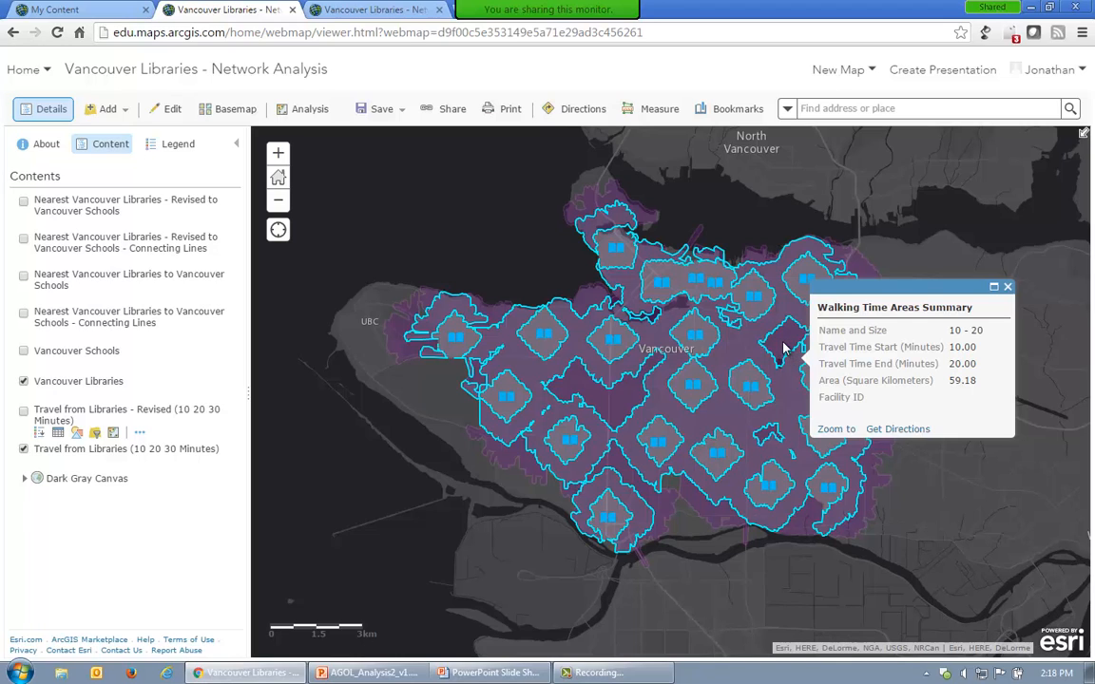
left_click(786, 344)
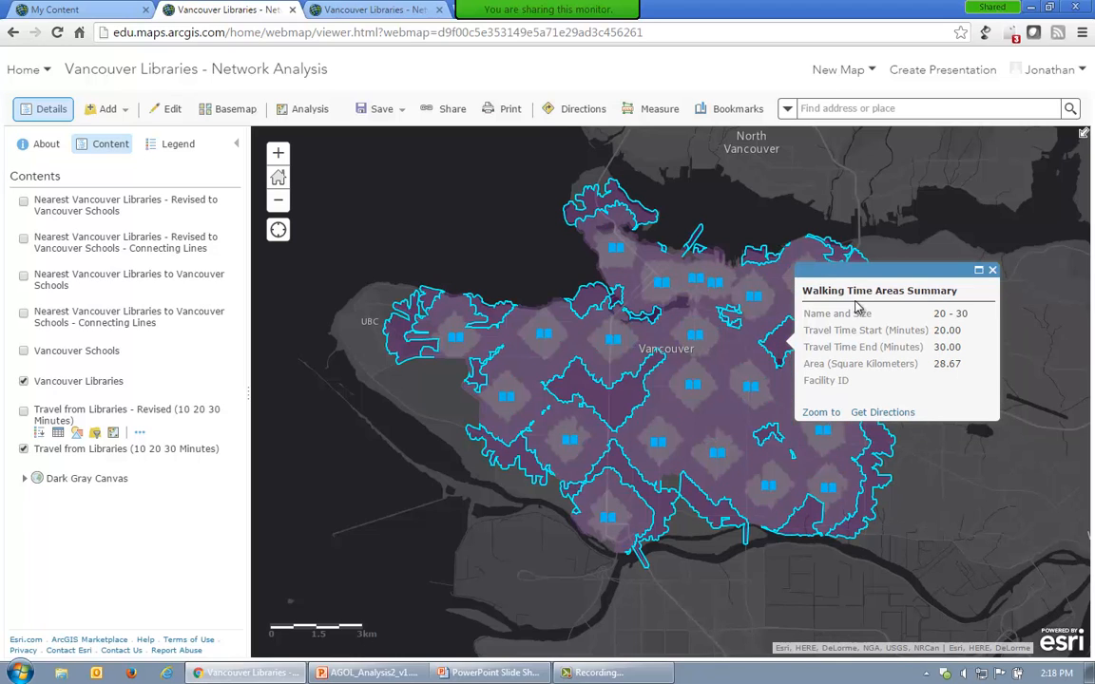
left_click(992, 270)
Step: Show the Vancouver Schools layer and examine the schools' locations against the library walking-time areas
scroll(741, 384, "up", 1)
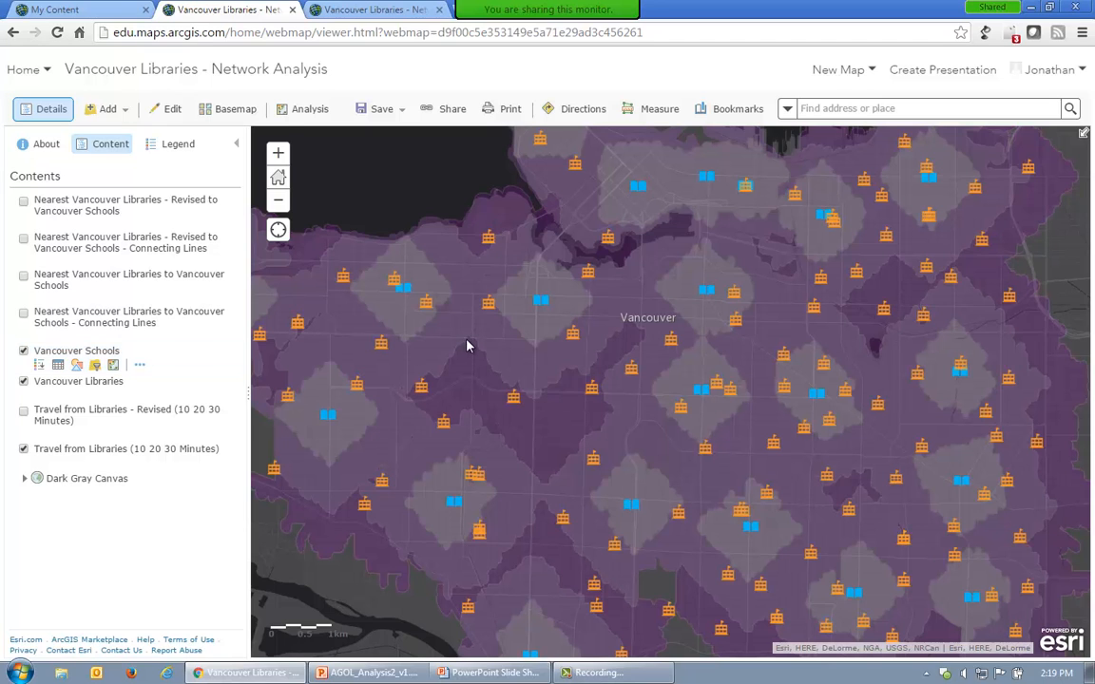
scroll(468, 360, "down", 1)
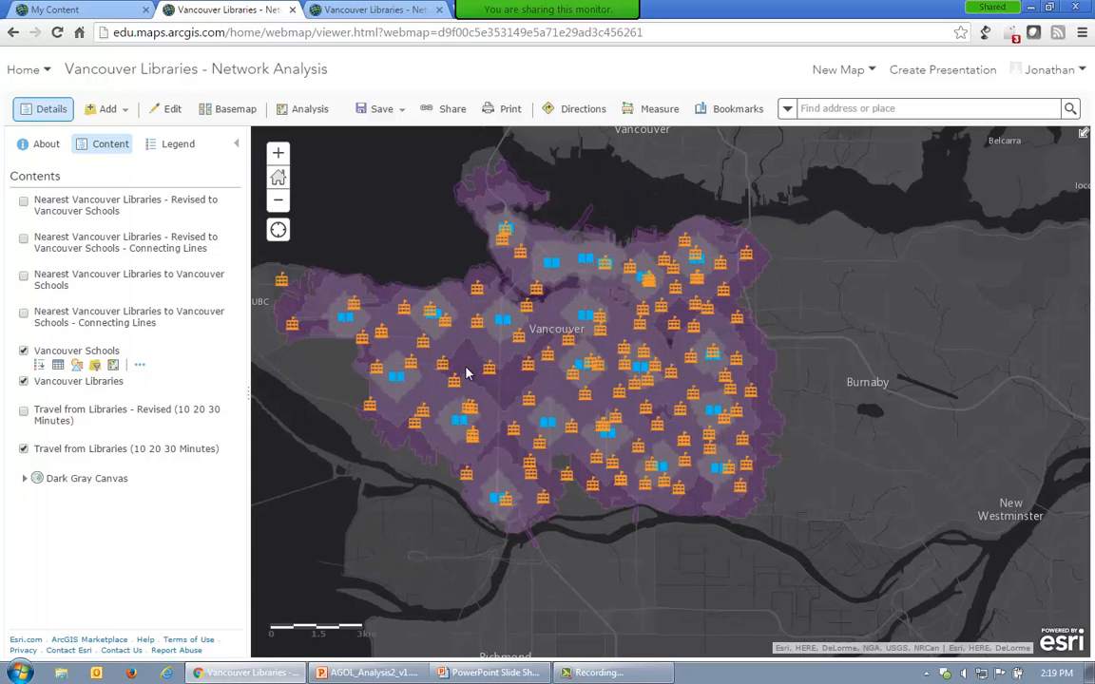
scroll(466, 371, "up", 1)
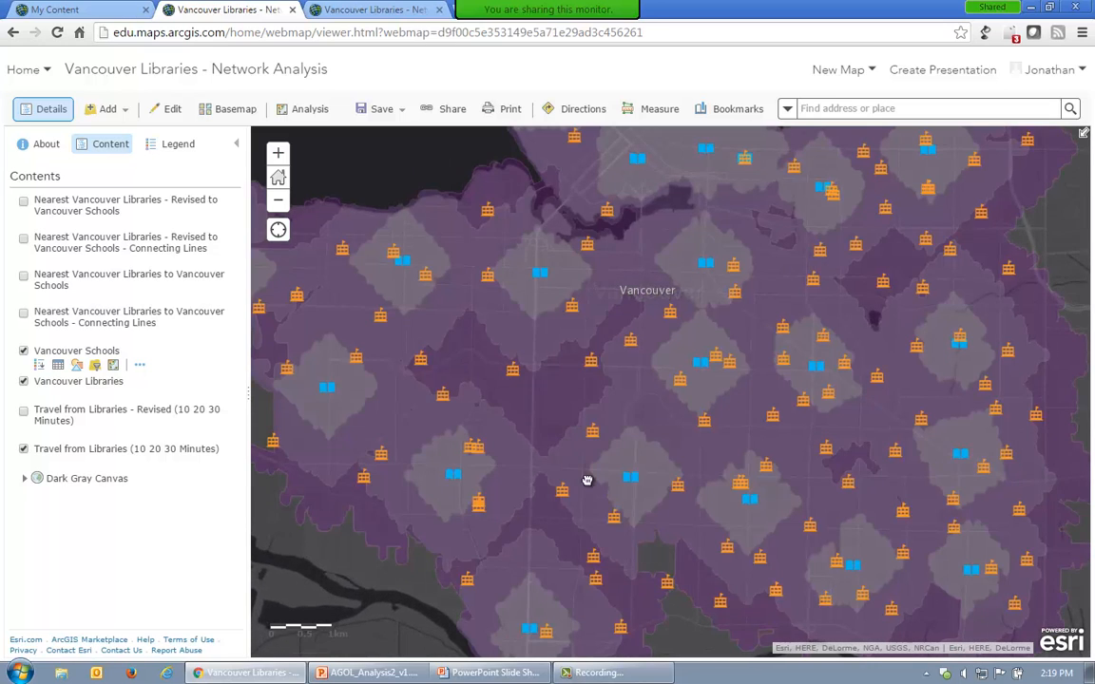
Step: Examine the schools outside the 10-minute library walking areas across the city, then the 20-30 minute area around Trout Lake and E Broadway
left_click_drag(507, 370, 588, 481)
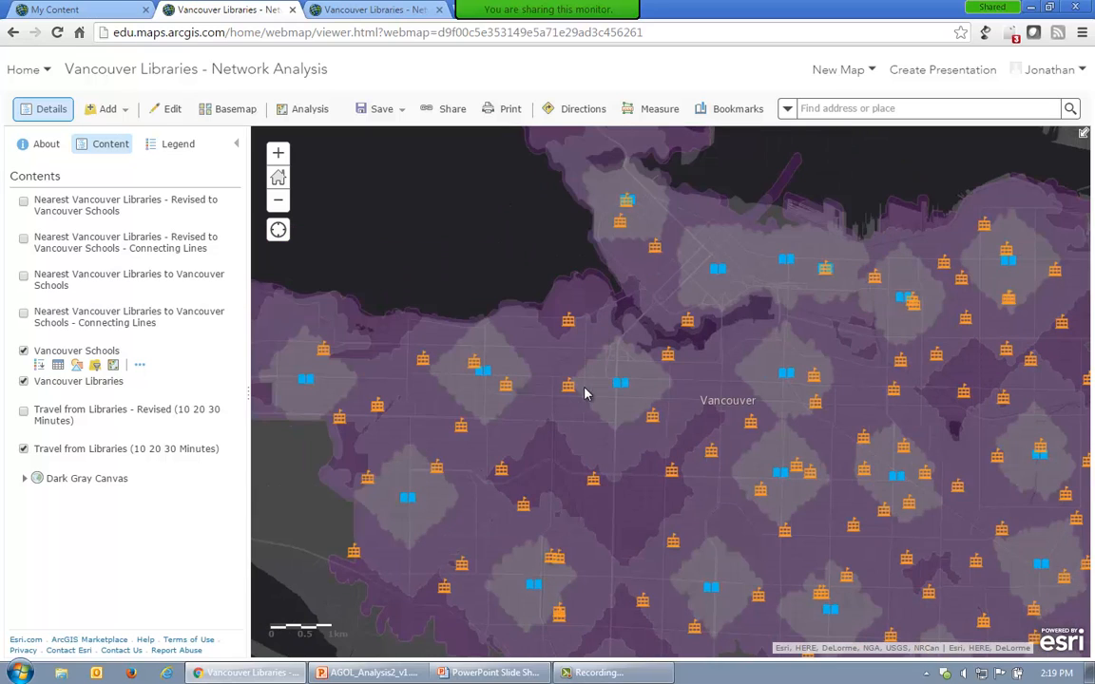
left_click_drag(587, 401, 510, 418)
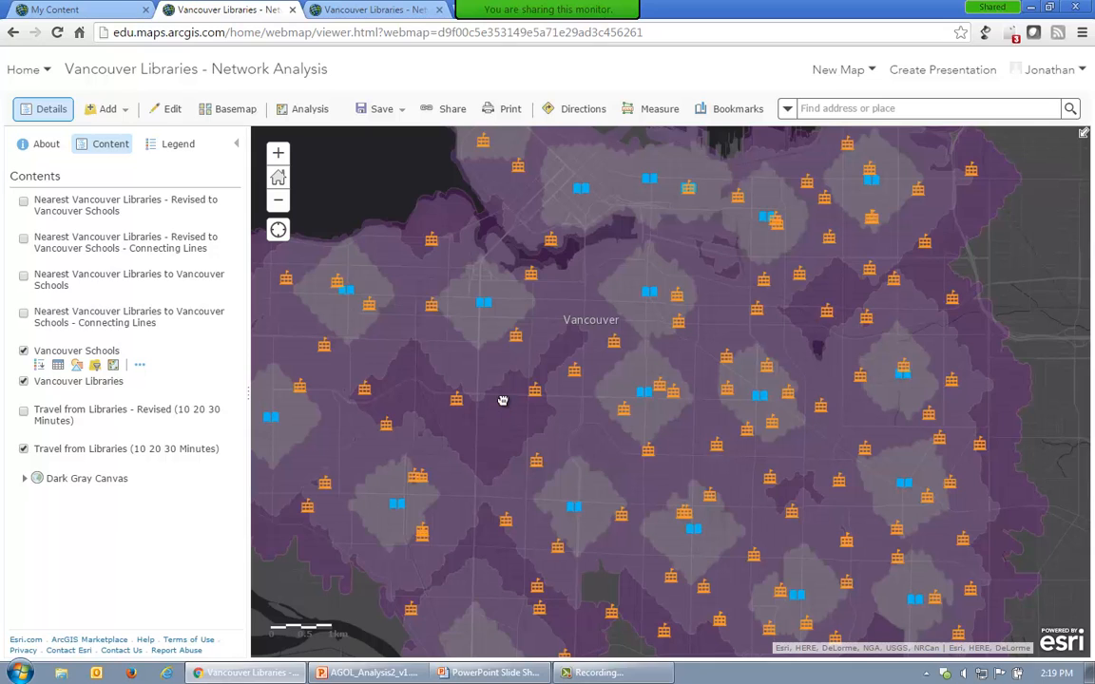
left_click_drag(494, 418, 493, 405)
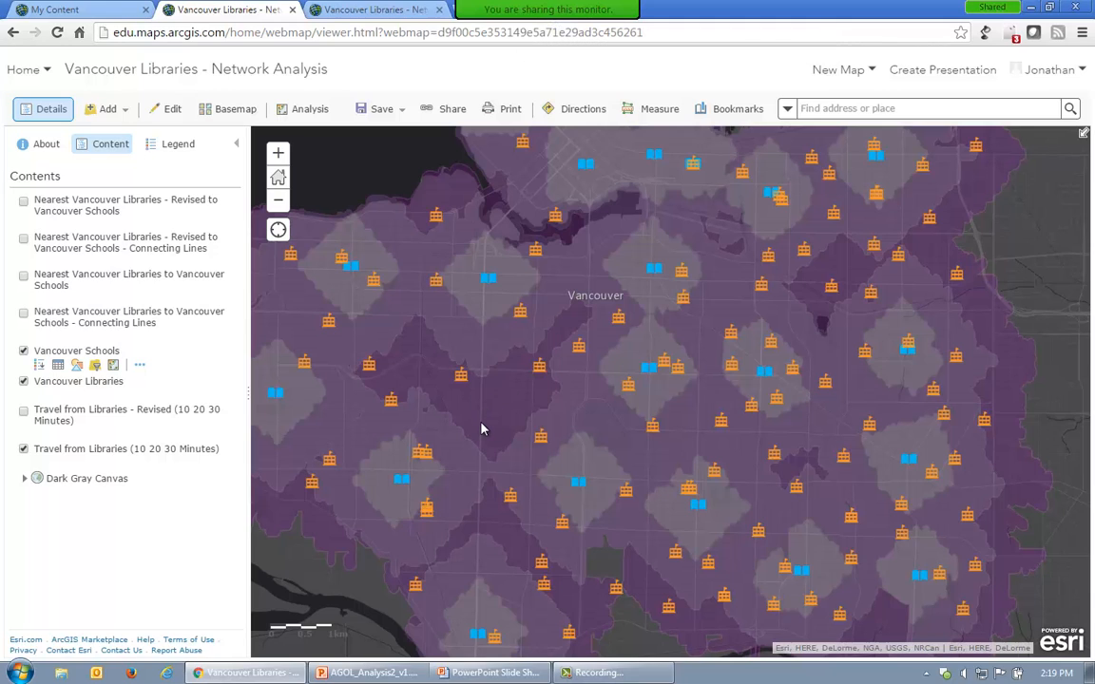
left_click_drag(518, 427, 467, 372)
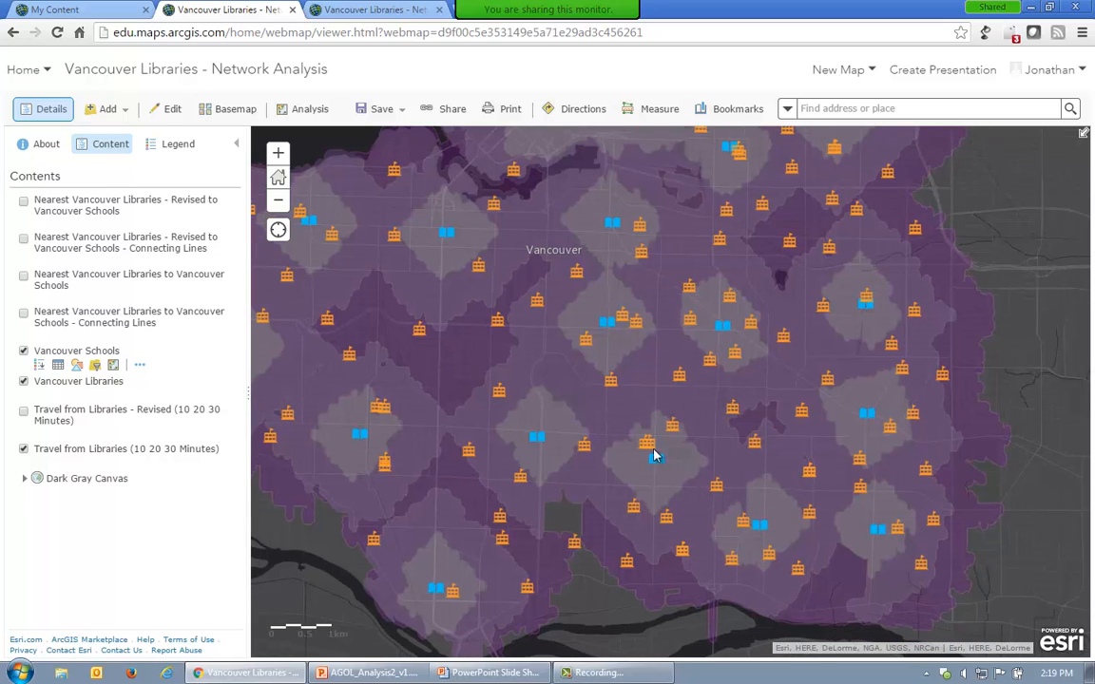
left_click_drag(665, 436, 697, 539)
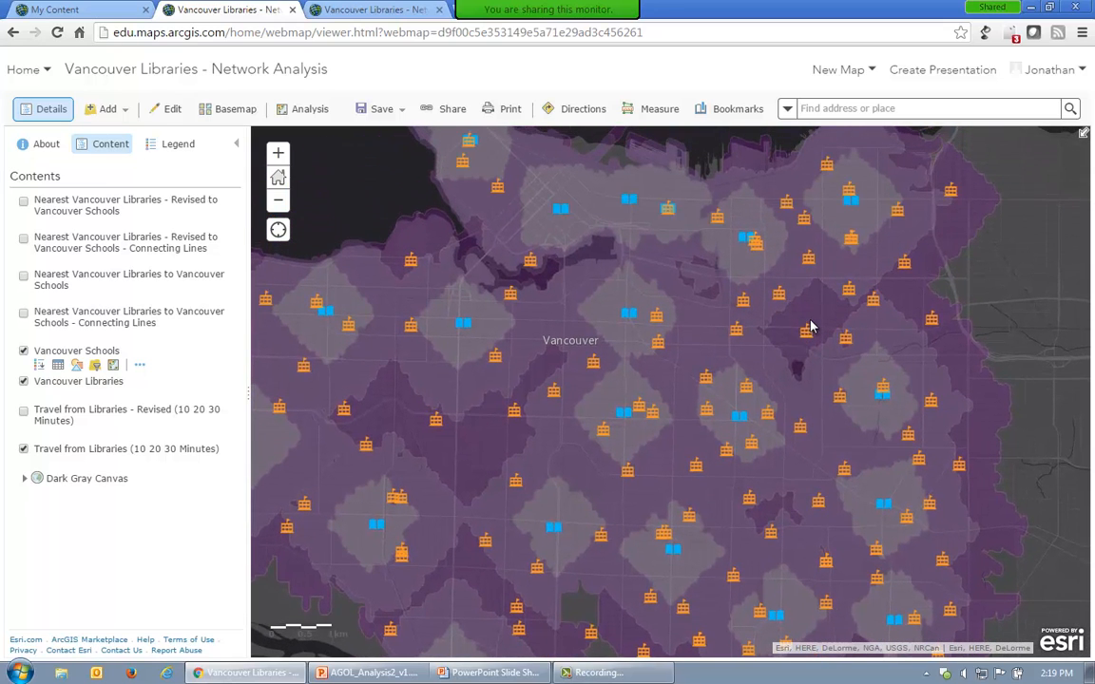
left_click_drag(809, 328, 805, 335)
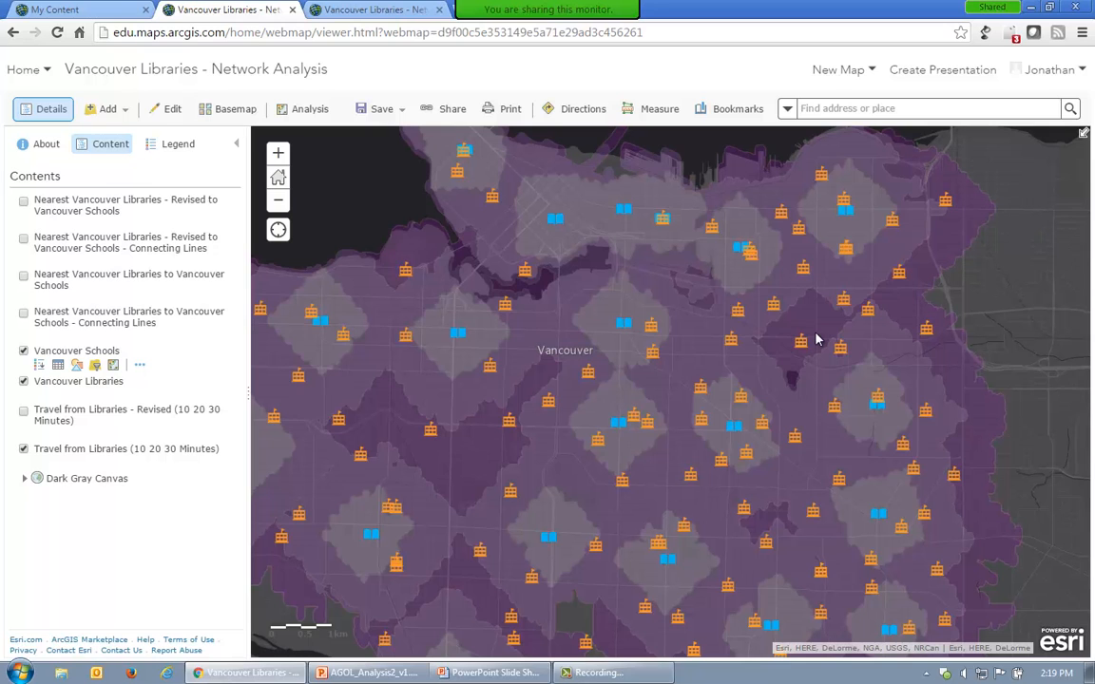
scroll(815, 339, "up", 3)
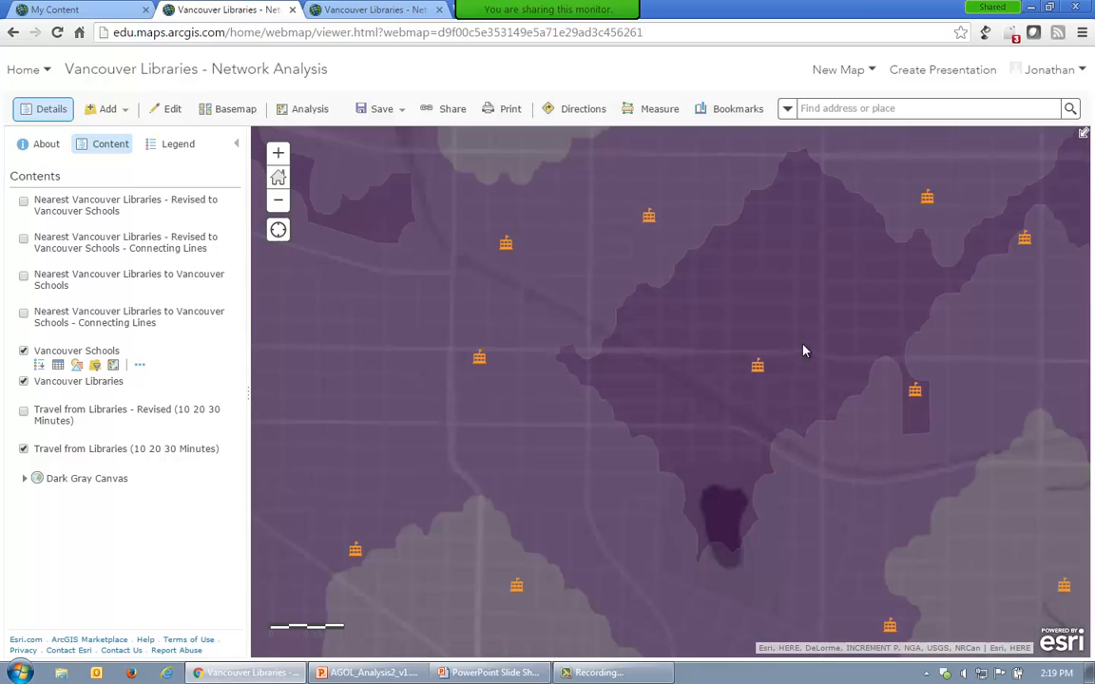
left_click_drag(813, 367, 784, 374)
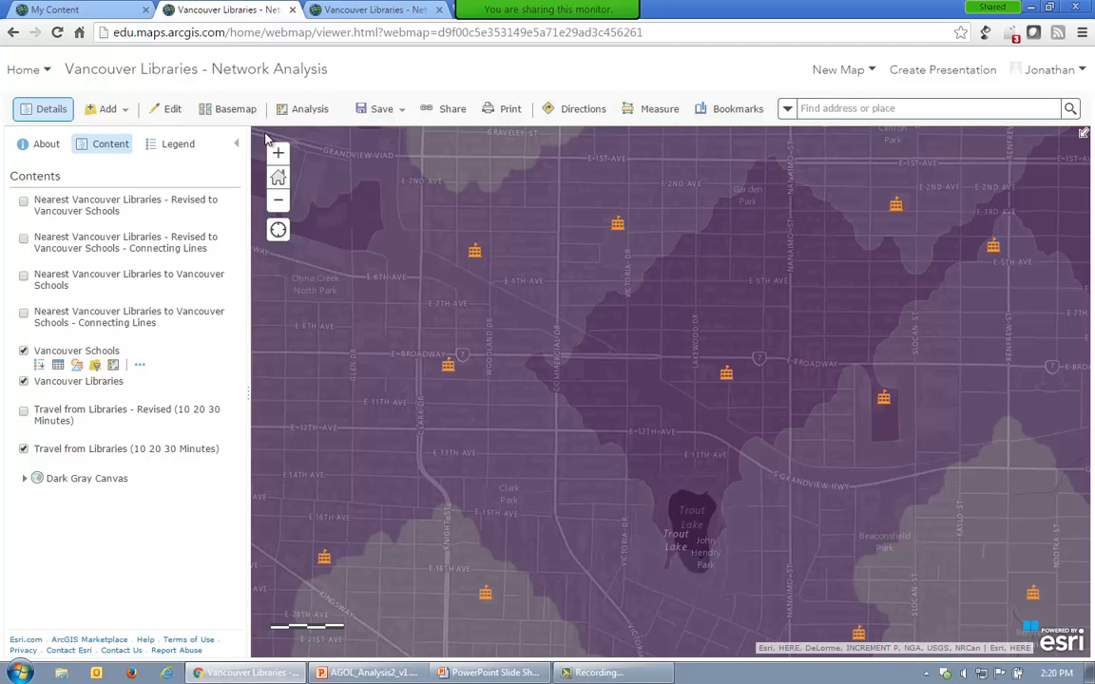
Step: Switch the basemap to Imagery and inspect the E Broadway area around the schools for a possible new library site
left_click(235, 110)
left_click(400, 68)
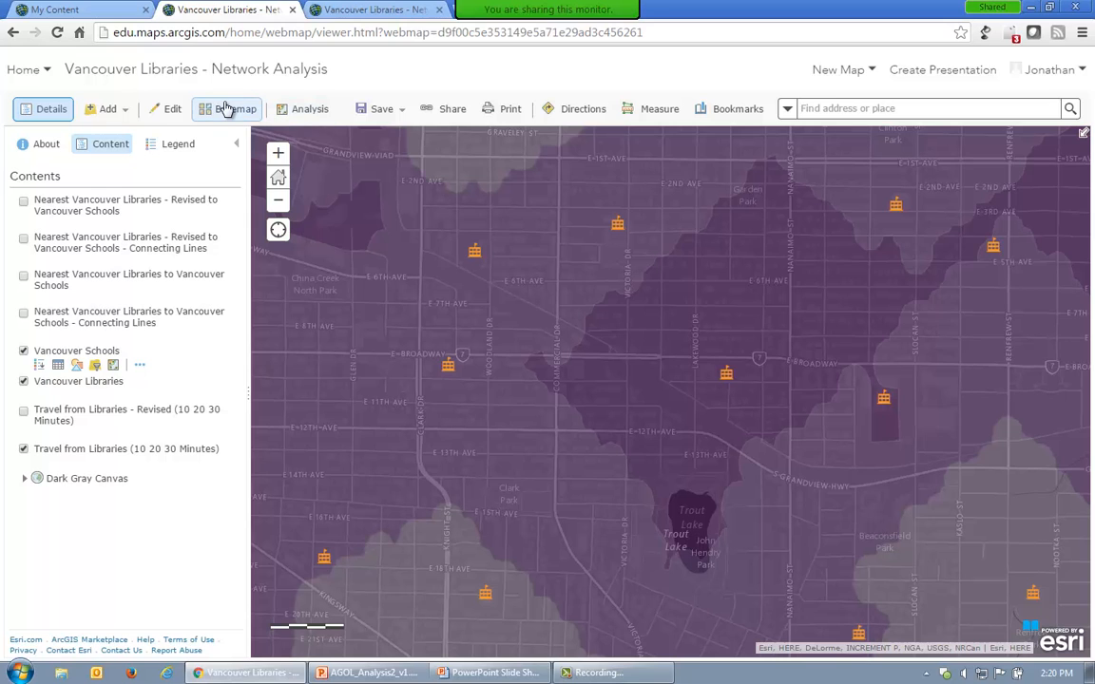
scroll(809, 352, "up", 1)
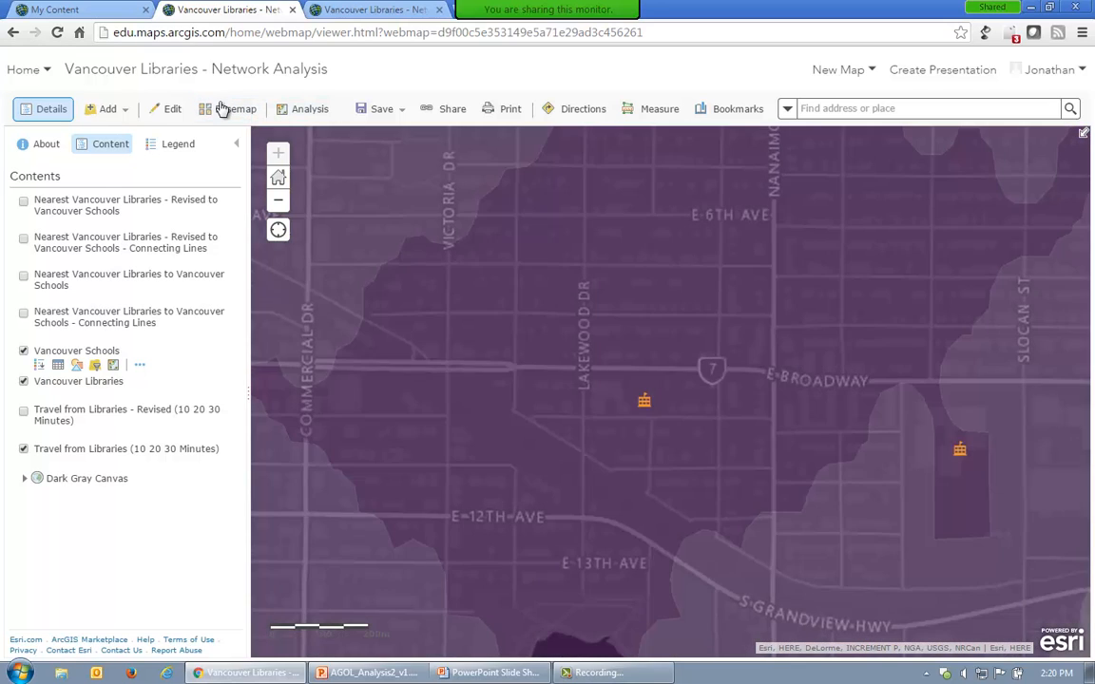
left_click(222, 109)
left_click(247, 197)
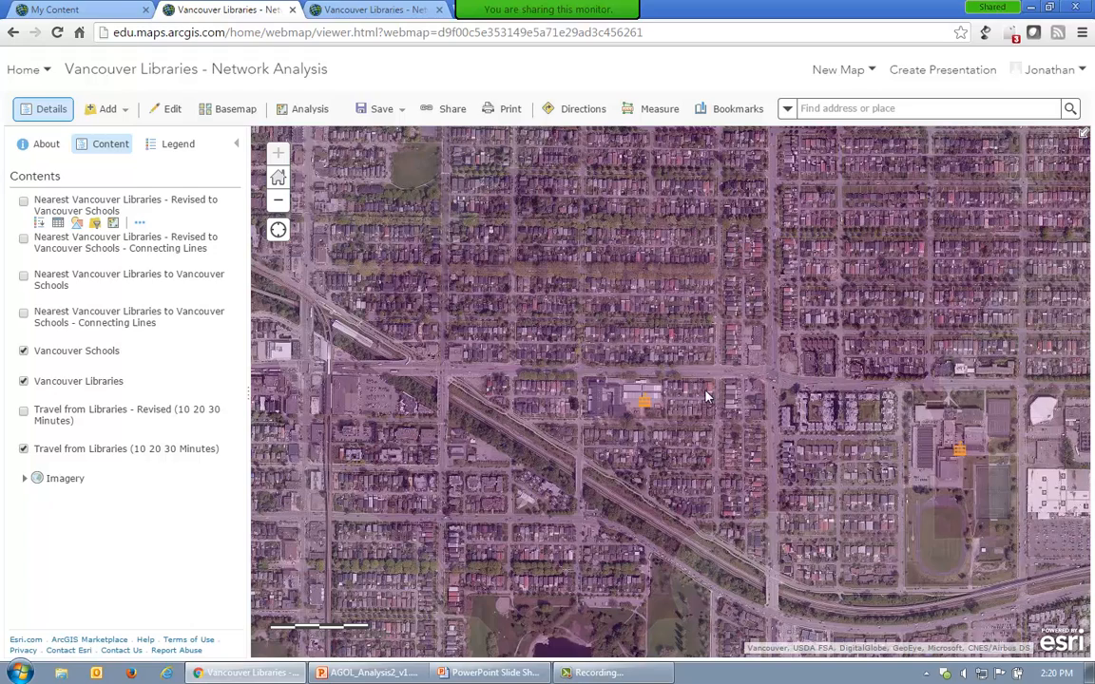
scroll(681, 401, "down", 3)
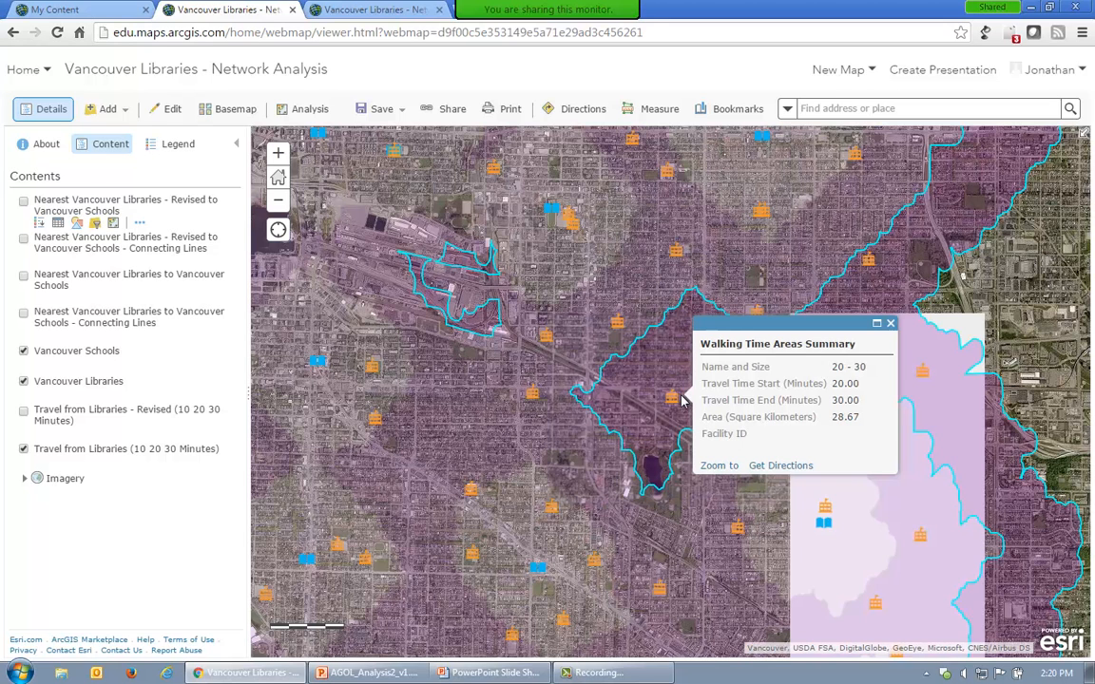
left_click(891, 326)
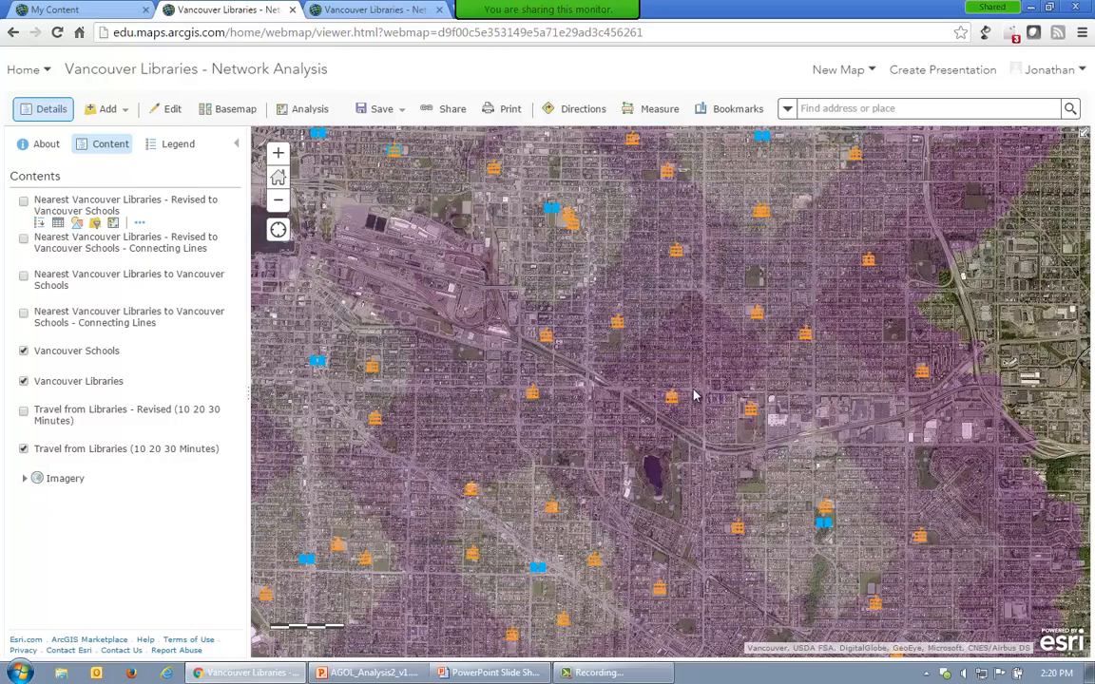
scroll(697, 396, "up", 1)
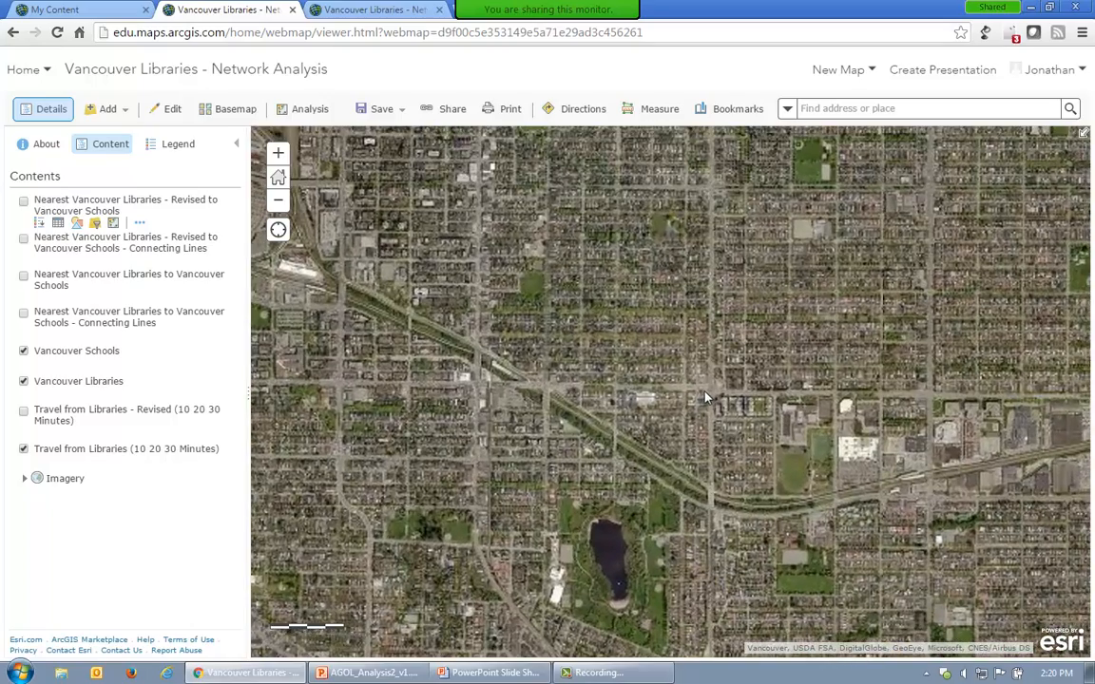
scroll(705, 397, "up", 1)
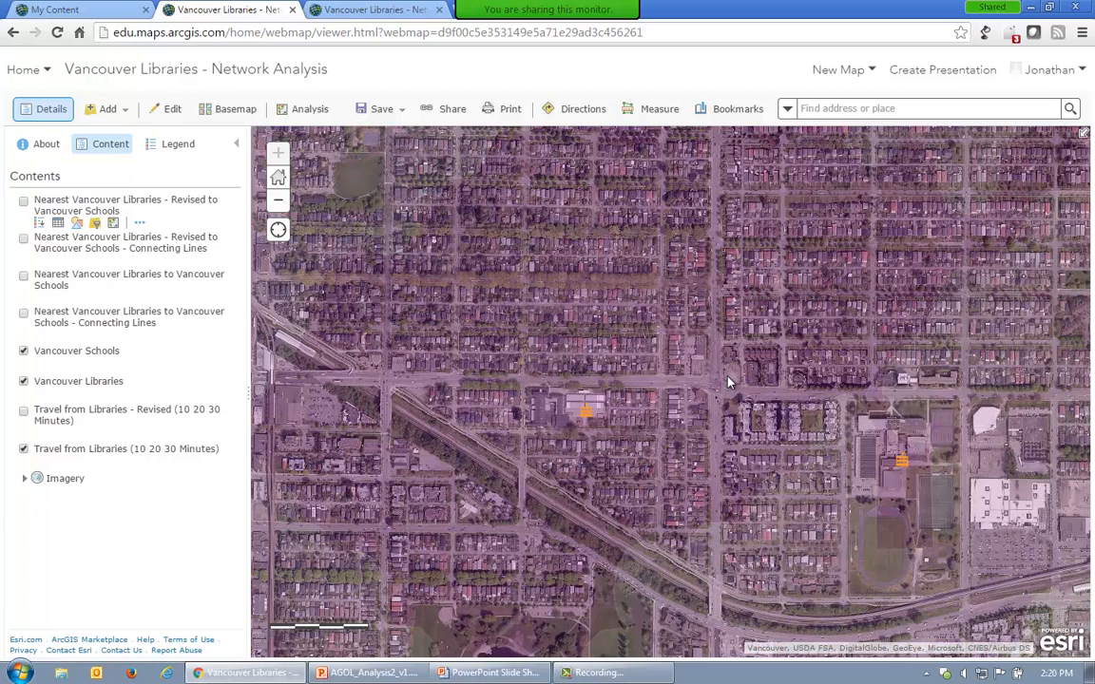
Step: Add a new Vancouver Libraries point at the corner of E Broadway and Nanaimo and name it as a candidate library
mouse_move(109, 391)
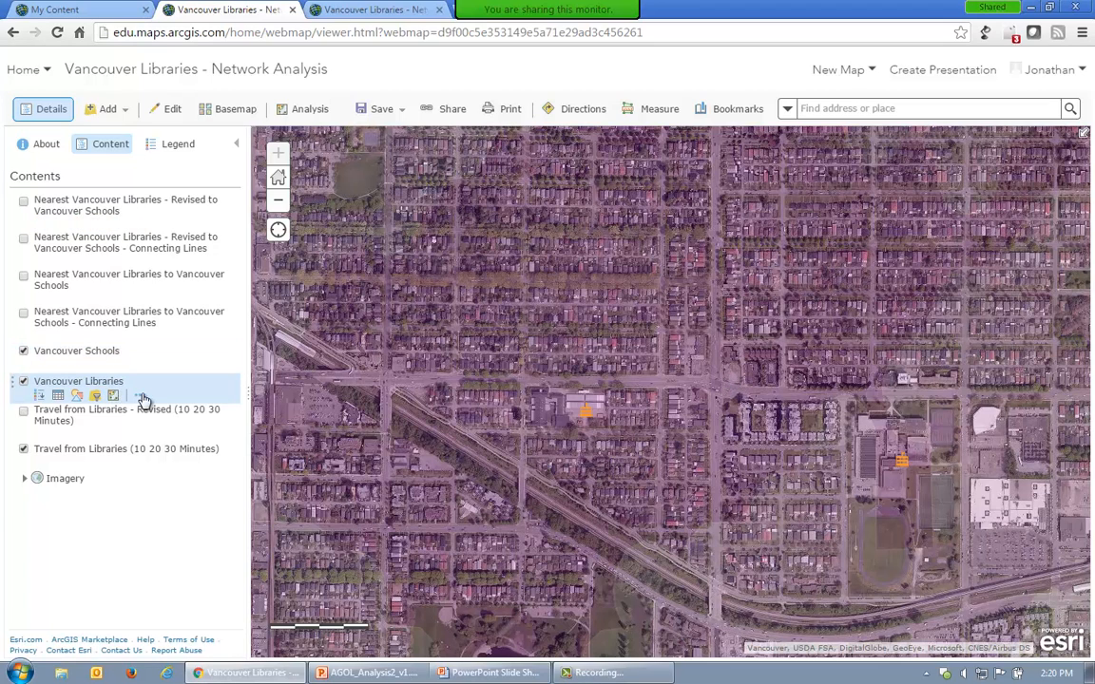
left_click(167, 115)
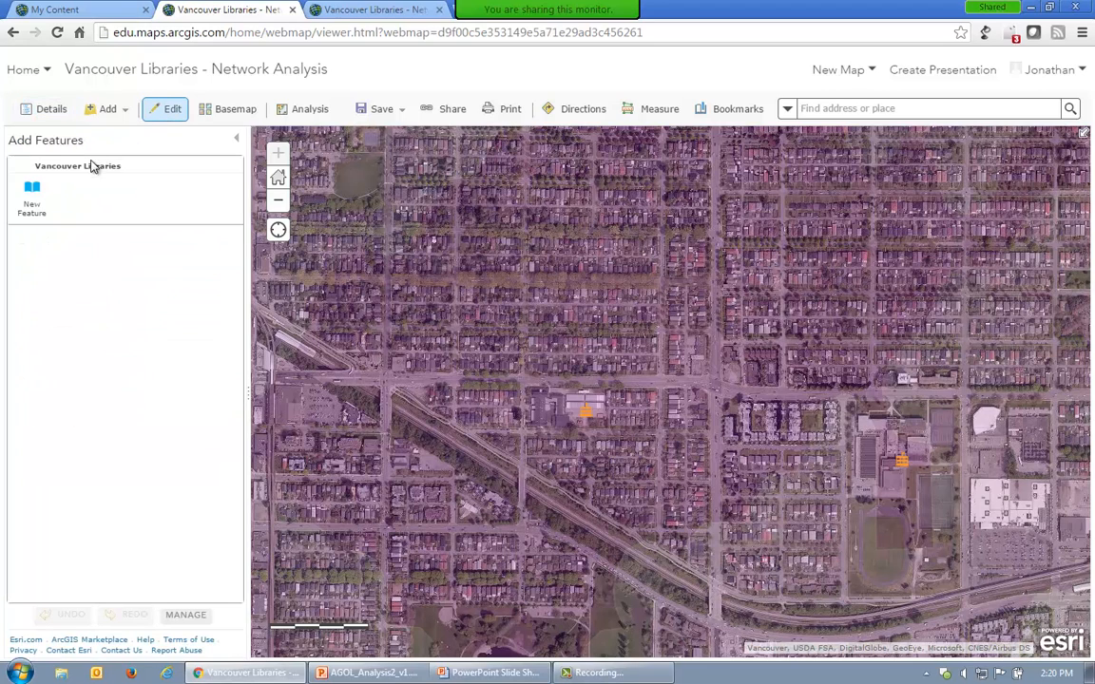
left_click(33, 196)
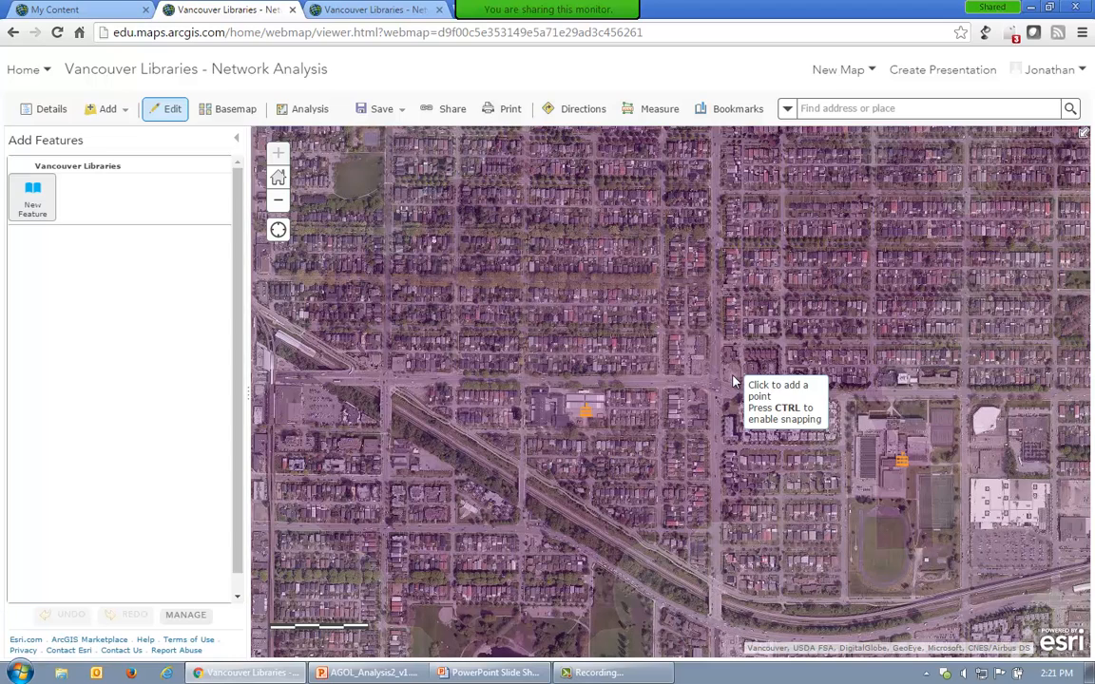
left_click(733, 380)
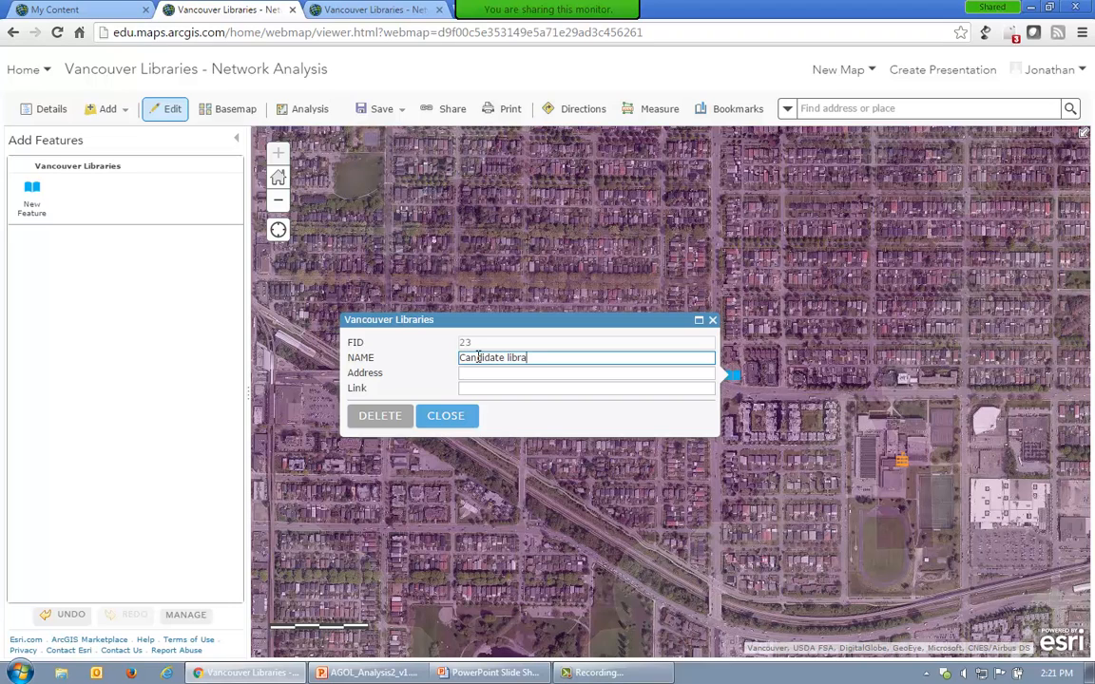
left_click(456, 421)
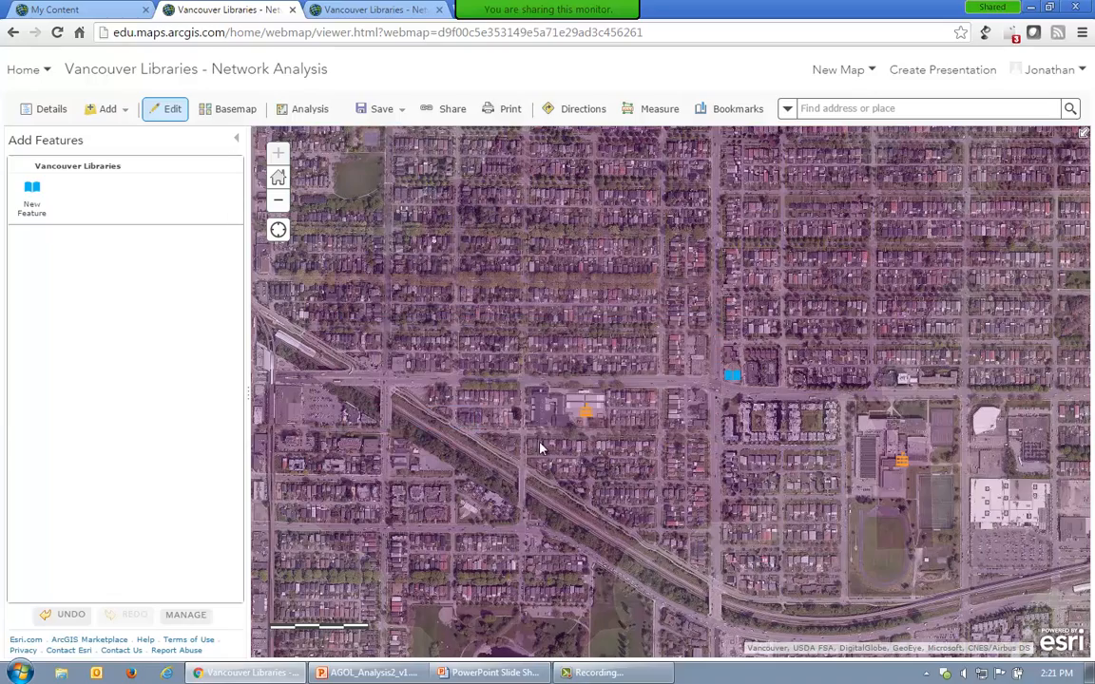
Step: Return the basemap to Dark Gray Canvas and view the new library point within the citywide walking-time areas
scroll(537, 411, "down", 1)
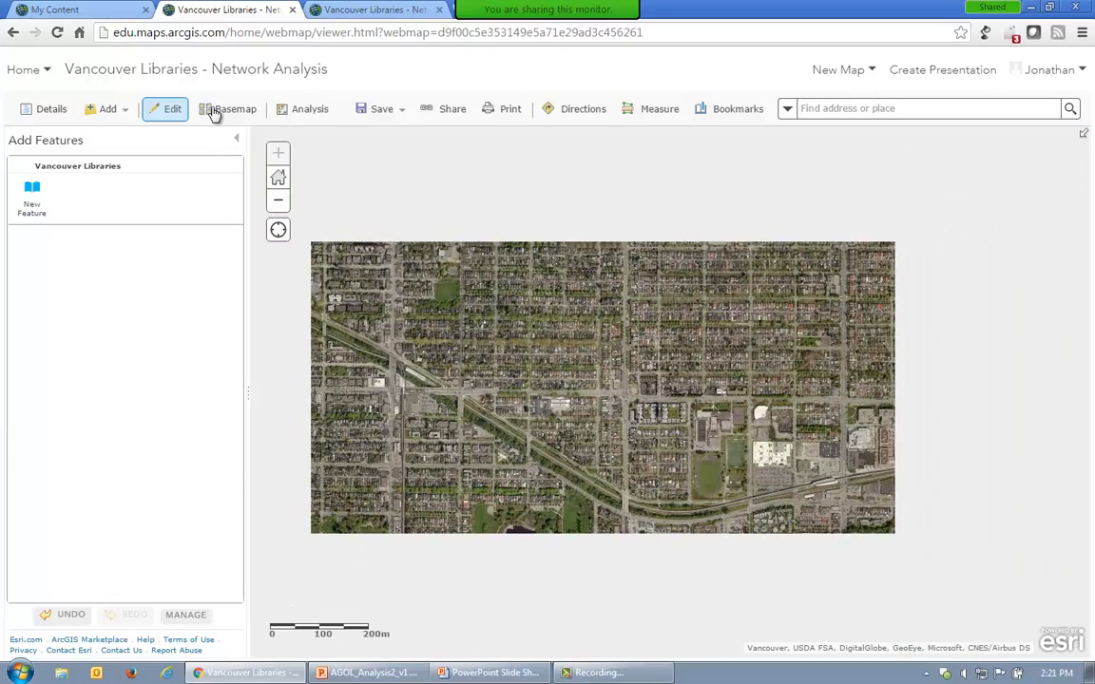
left_click(215, 111)
left_click(418, 273)
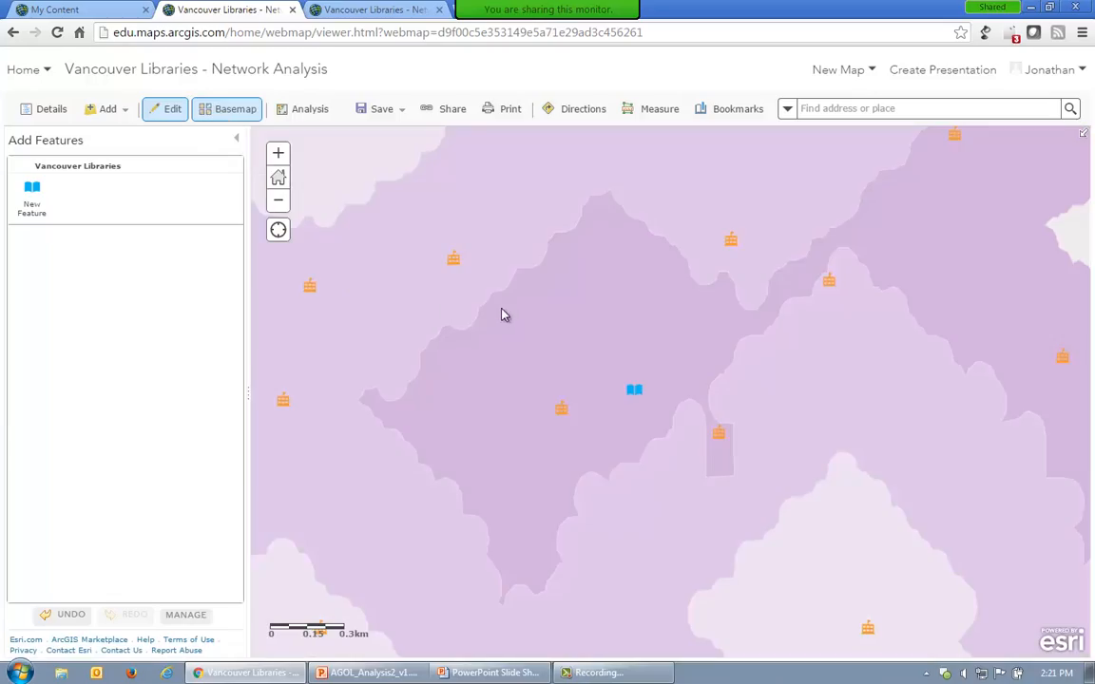
scroll(506, 315, "down", 2)
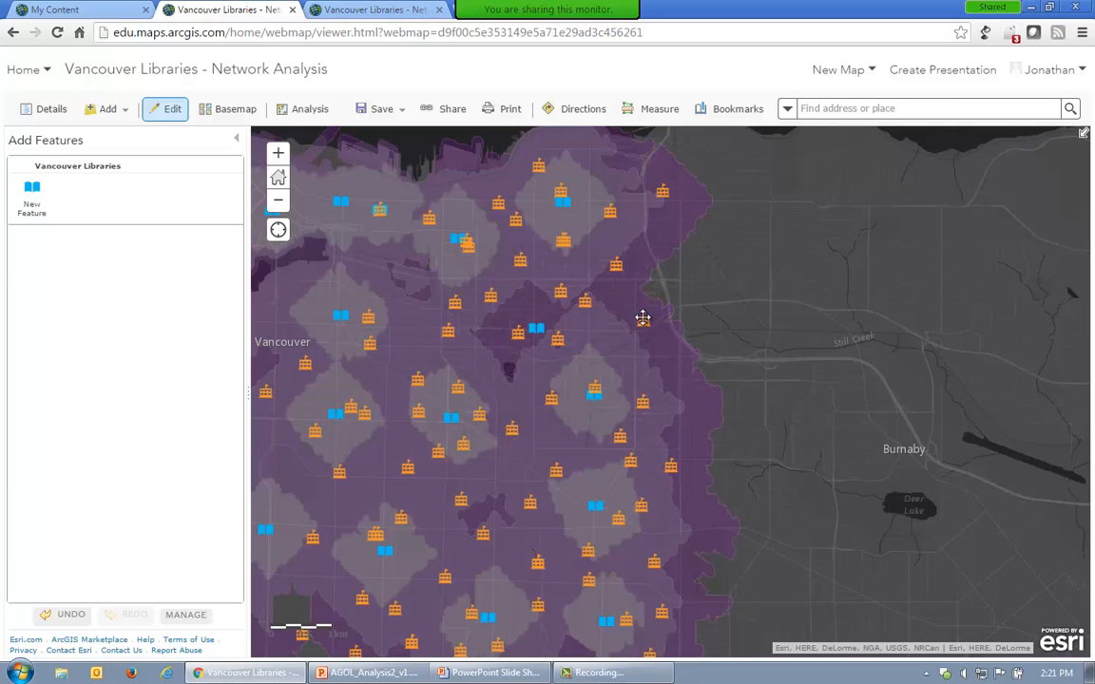
left_click_drag(479, 326, 744, 321)
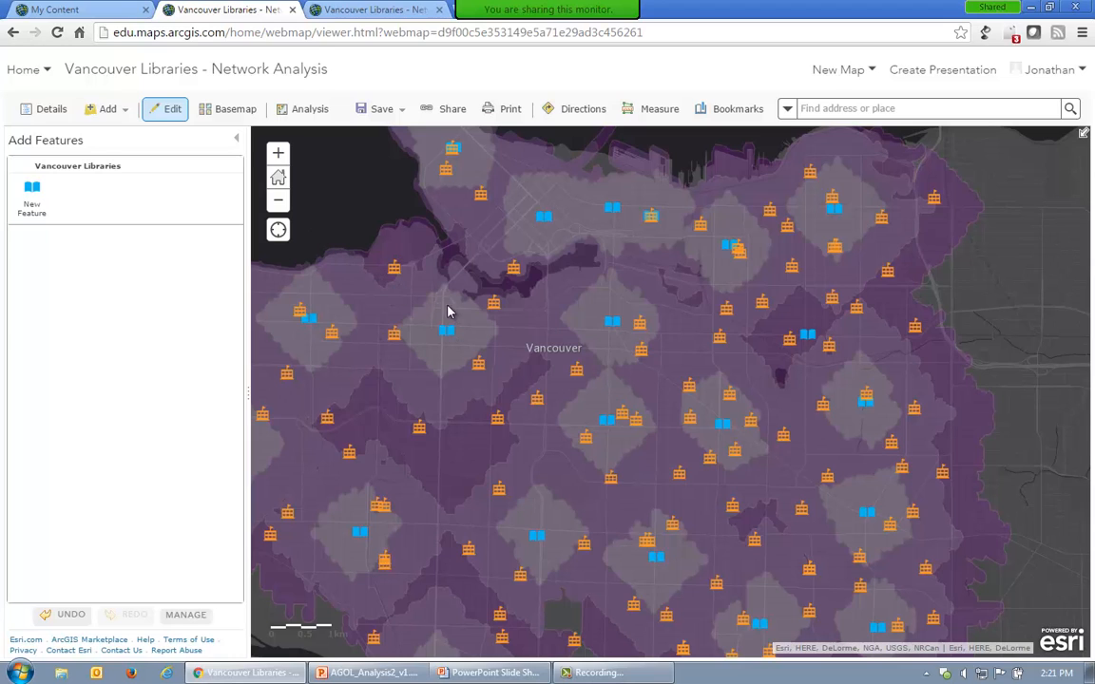
Step: Set up a Find Nearest analysis from the Vancouver Schools layer to the nearest locations in Vancouver Libraries
left_click(57, 110)
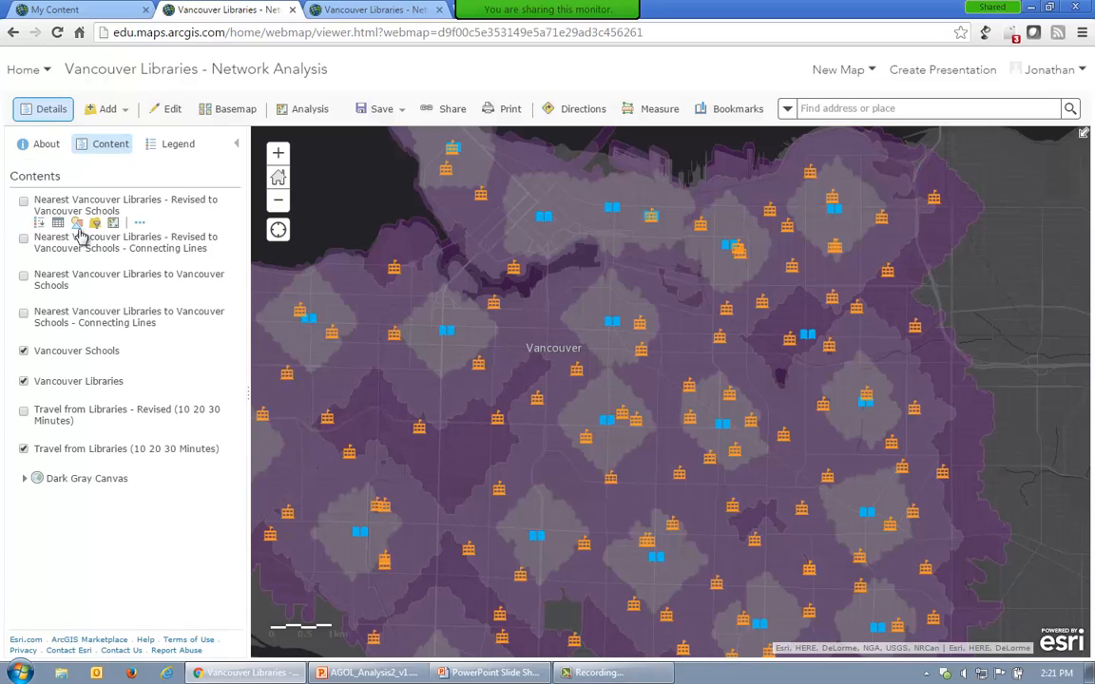
left_click(302, 111)
left_click(81, 251)
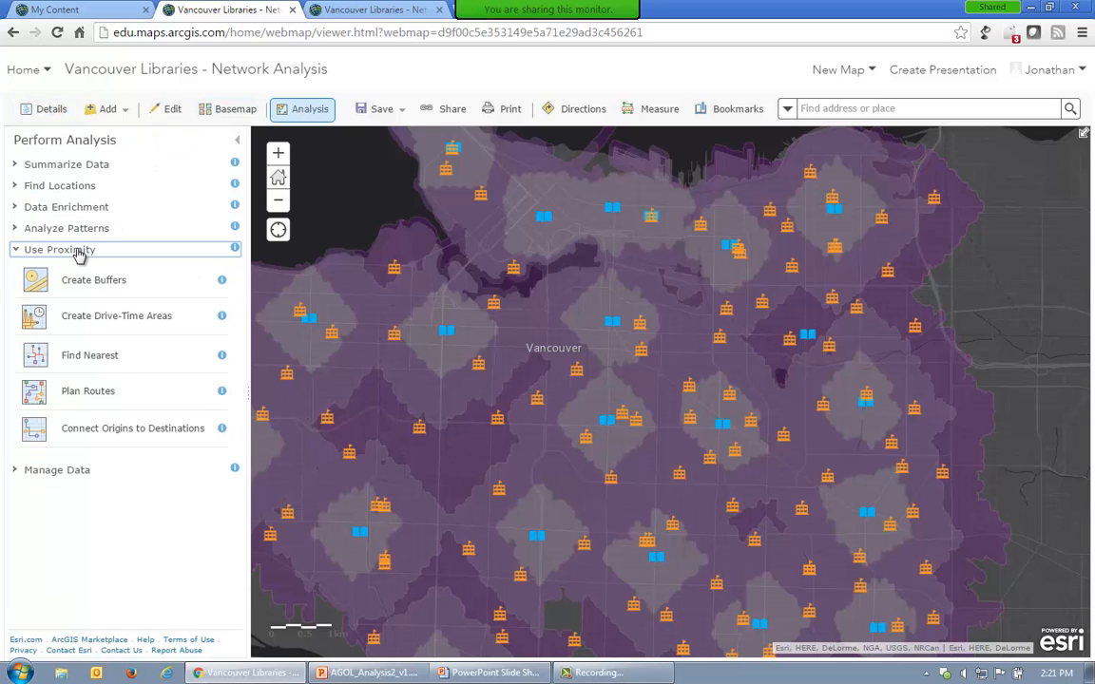
left_click(116, 358)
left_click(112, 237)
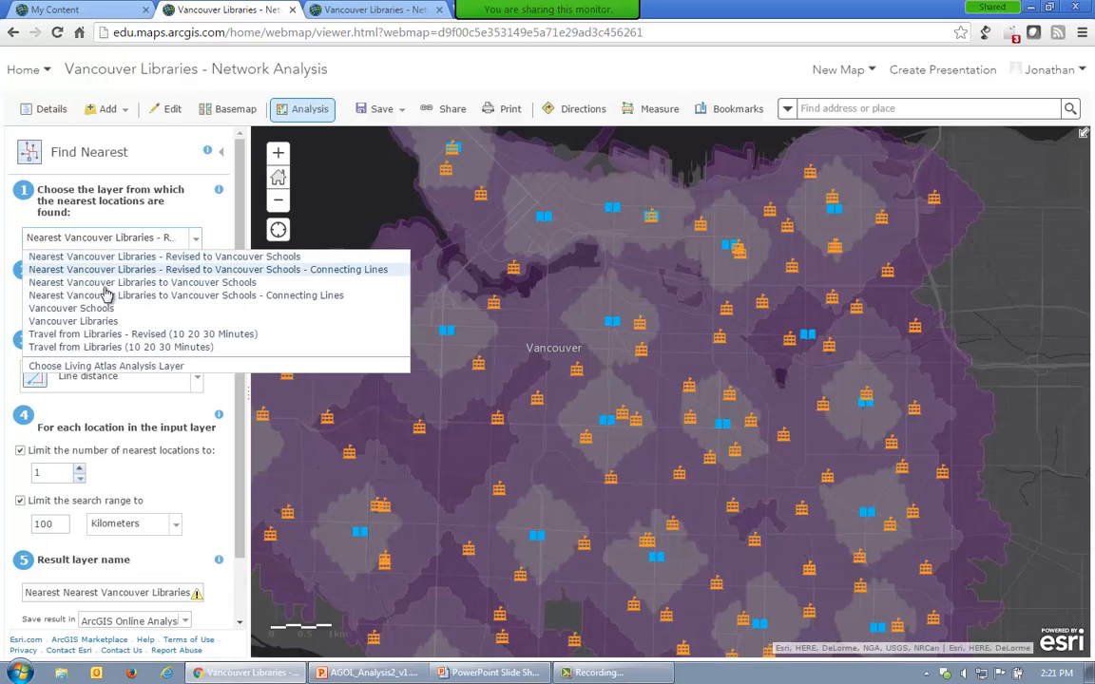
left_click(104, 309)
left_click(110, 304)
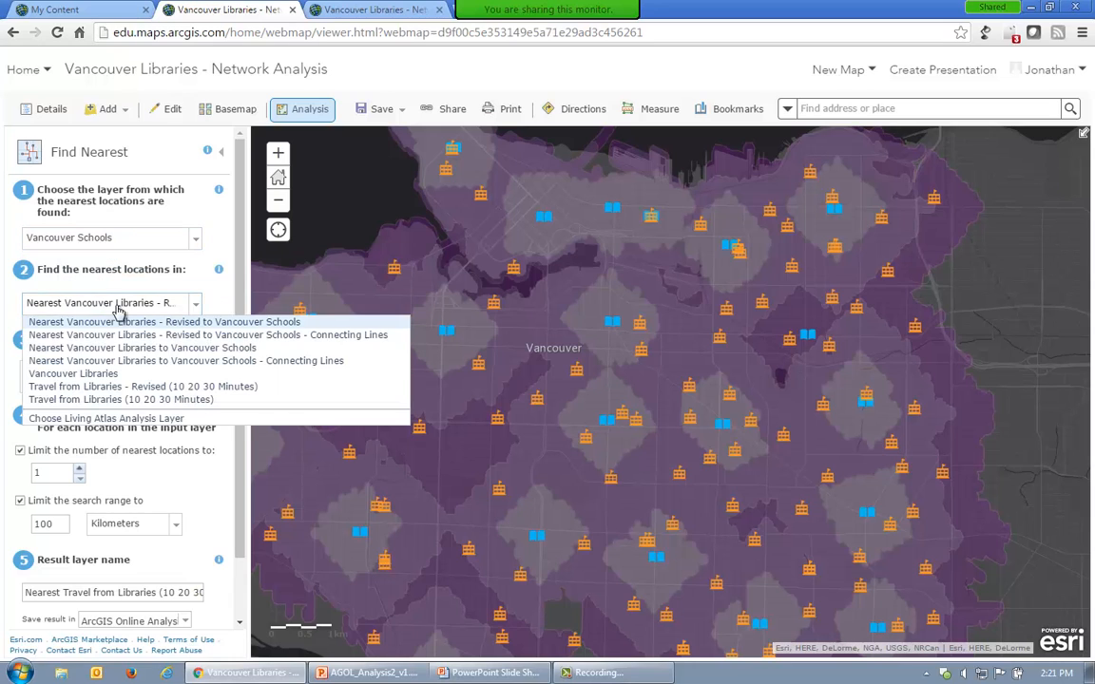
left_click(136, 376)
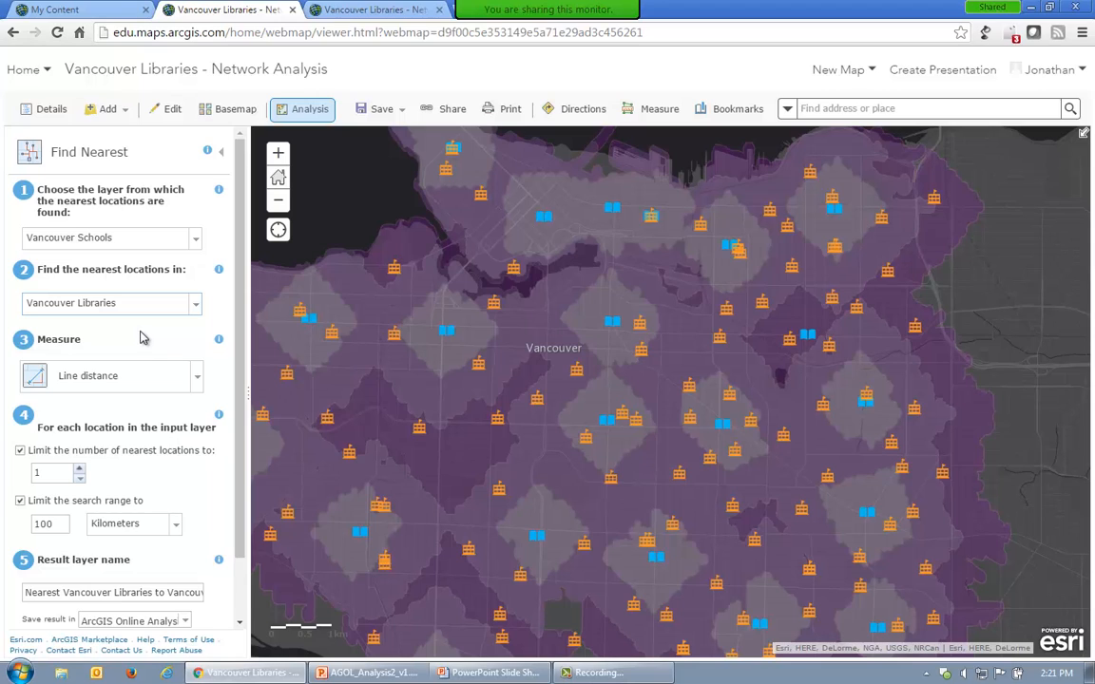
Step: Set the Find Nearest measure to Walking Time and check the limits on nearest locations and search range
left_click(185, 394)
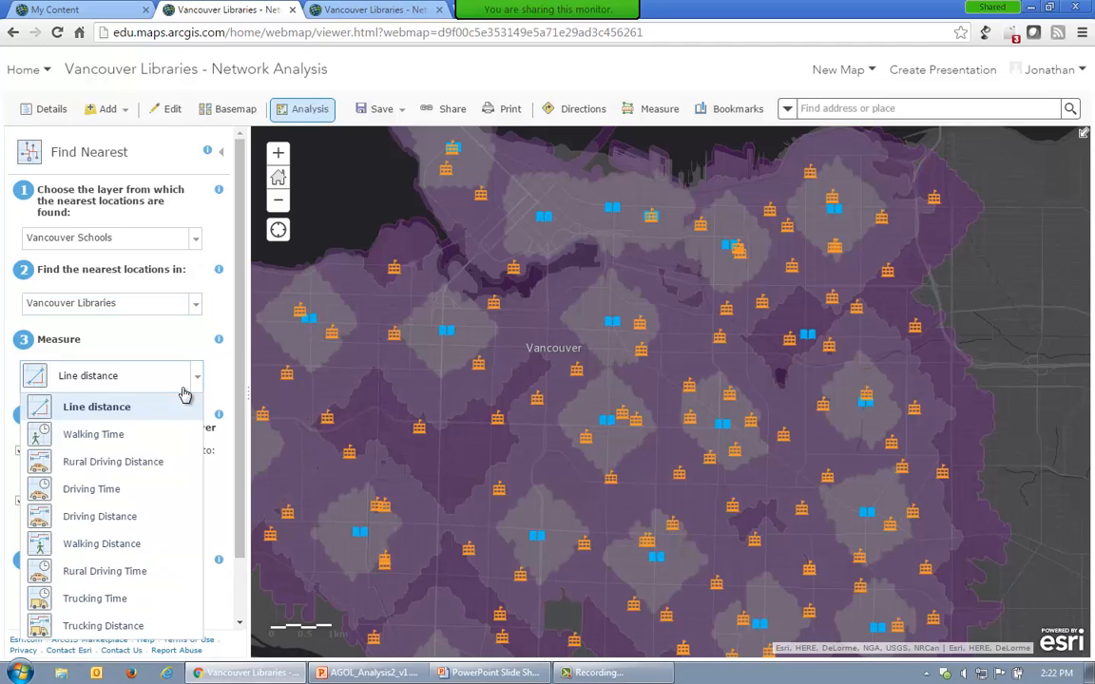
left_click(137, 435)
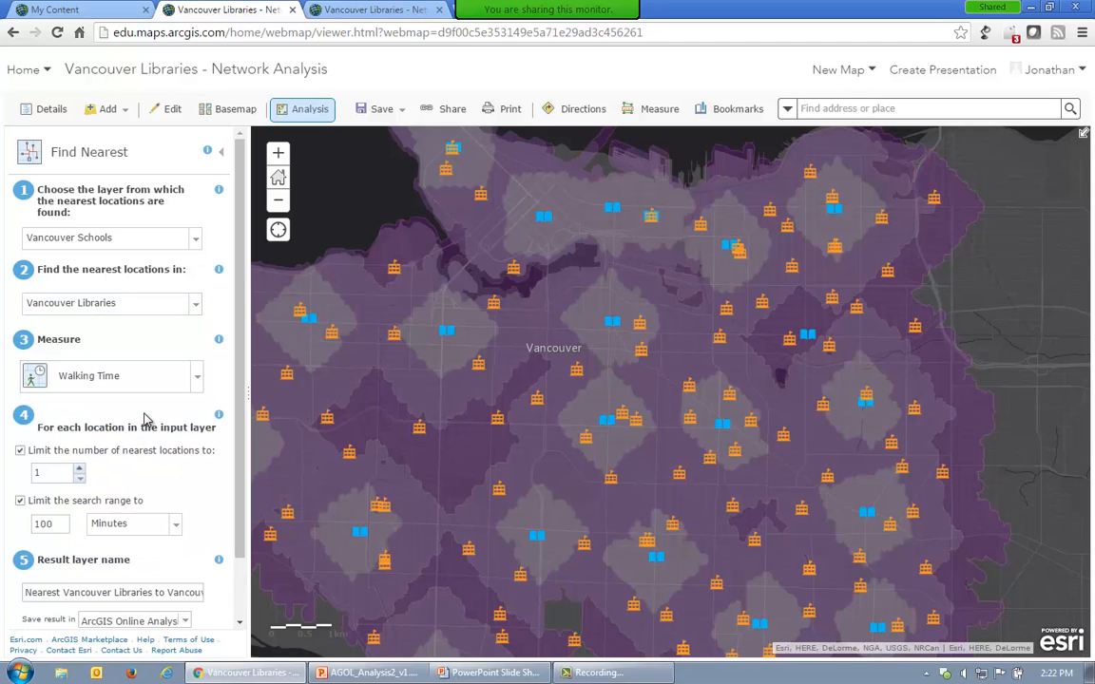
scroll(144, 418, "down", 2)
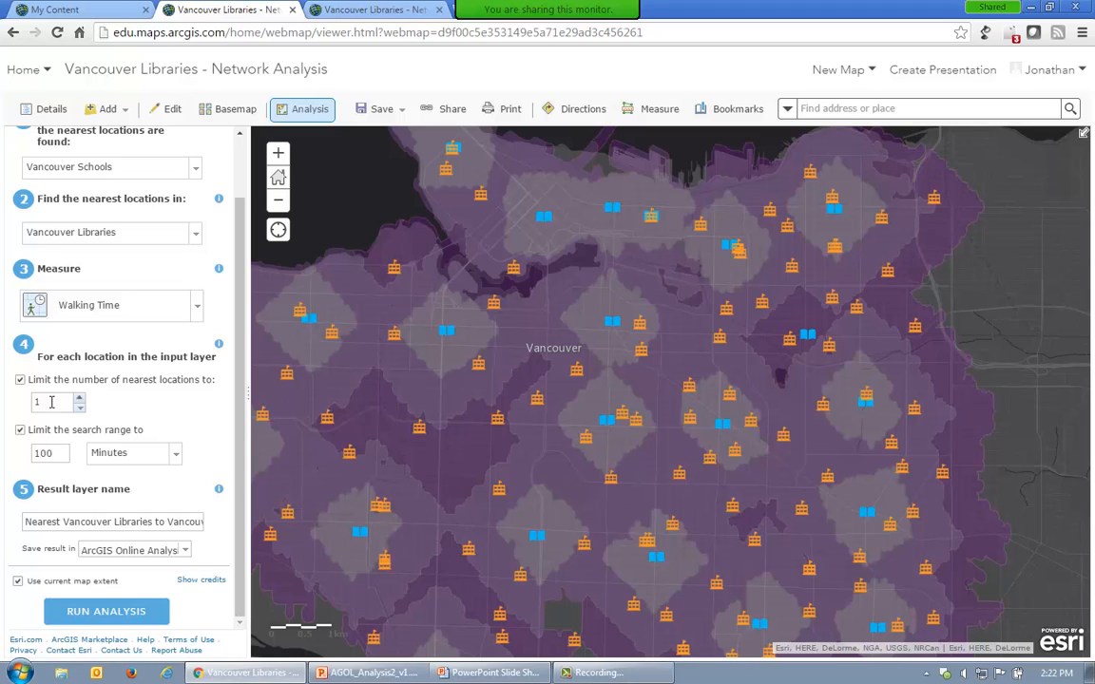
left_click(63, 455)
left_click_drag(63, 455, 44, 459)
left_click(58, 458)
Step: Show the Nearest Vancouver Libraries to Vancouver Schools layer and its Connecting Lines layer, leaving the Revised versions hidden
left_click(44, 109)
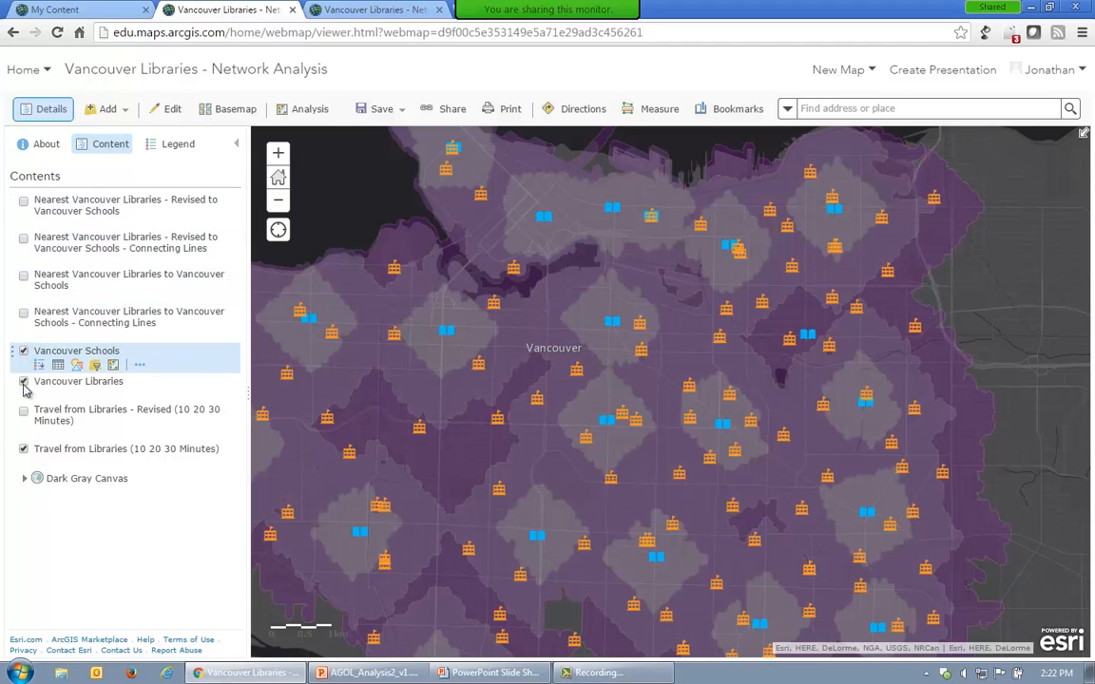
left_click(24, 314)
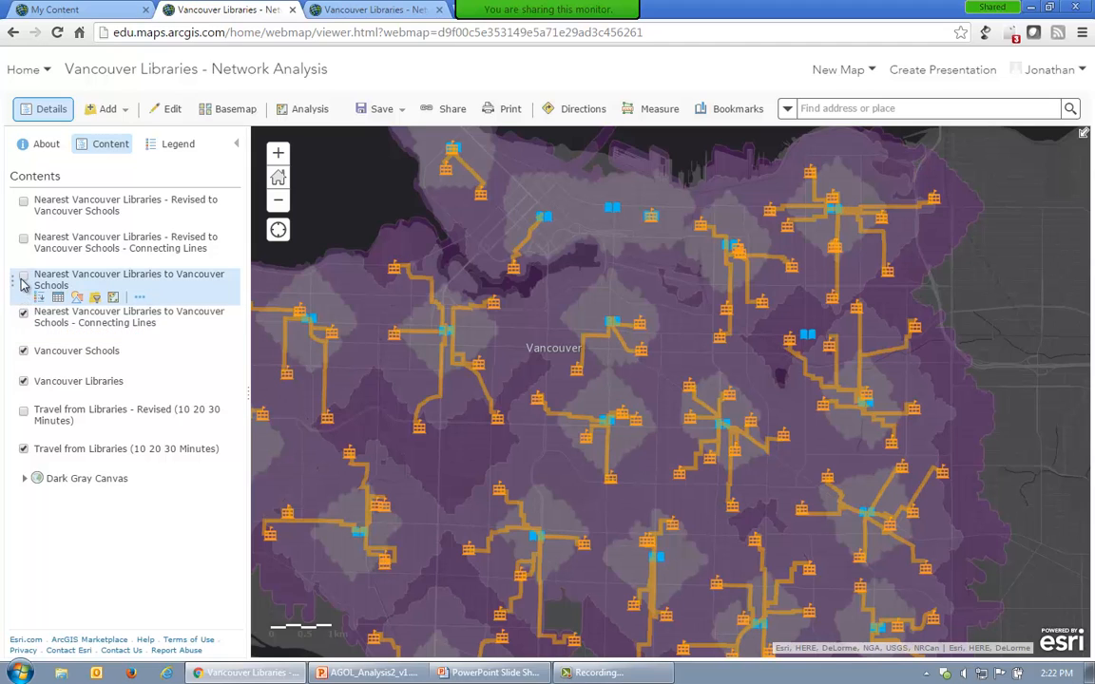
left_click(23, 278)
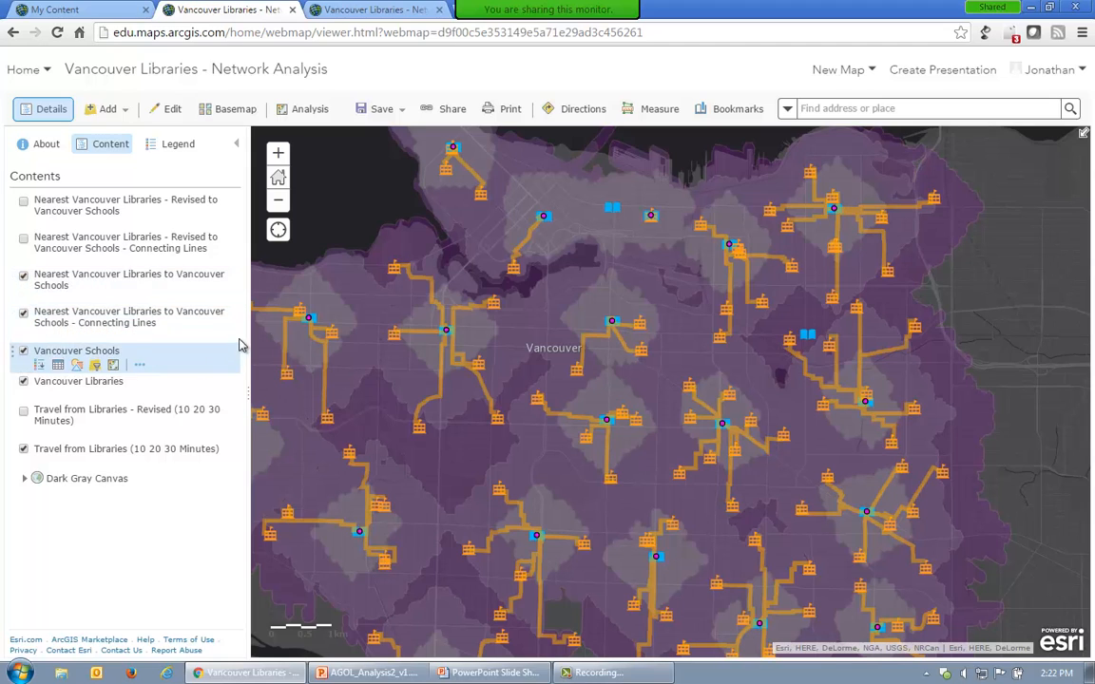
Step: Inspect the walking time and distance of the connecting line from the school just west of the new library point
scroll(756, 423, "up", 1)
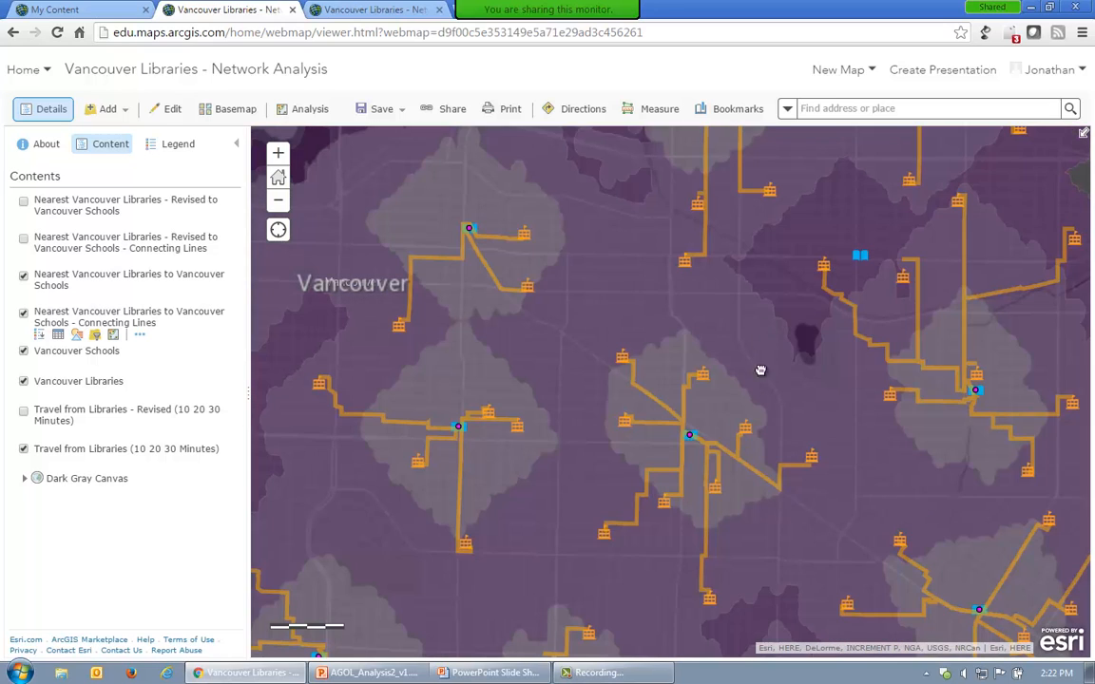
left_click_drag(760, 369, 724, 451)
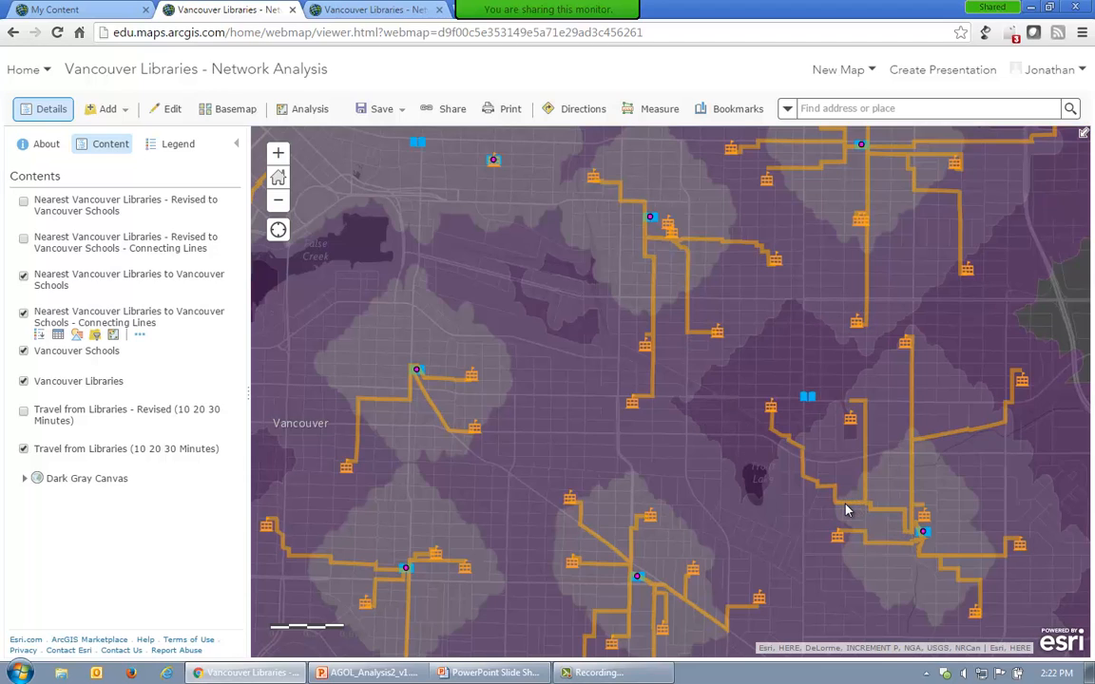
left_click(801, 446)
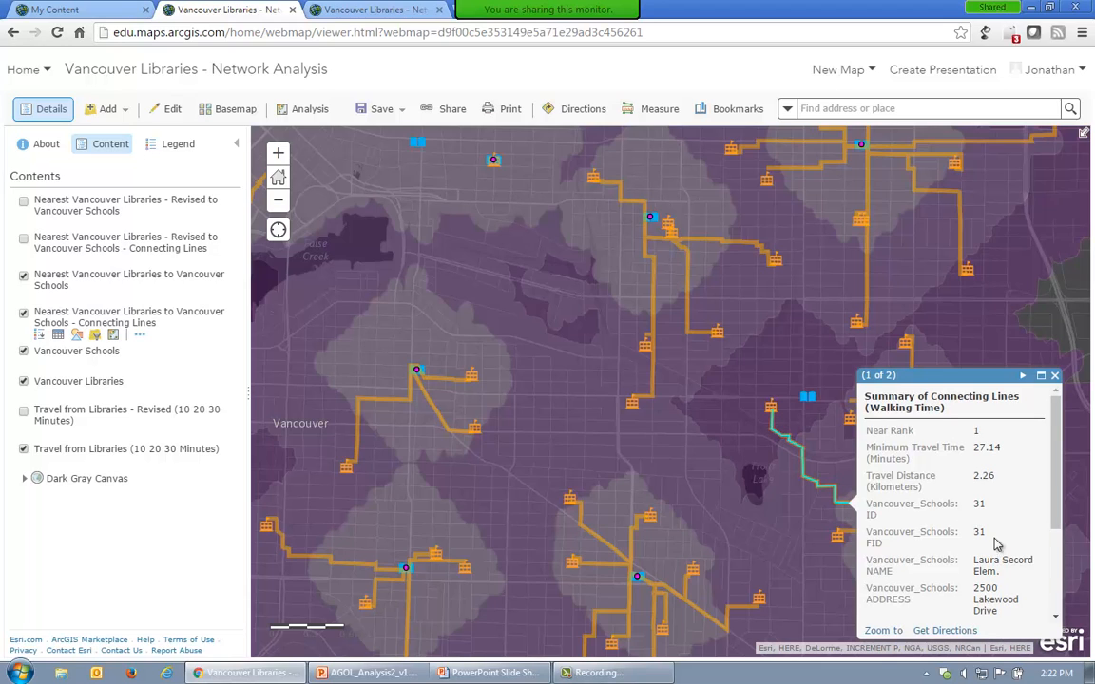
left_click_drag(976, 447, 982, 472)
left_click(979, 475)
left_click(1054, 376)
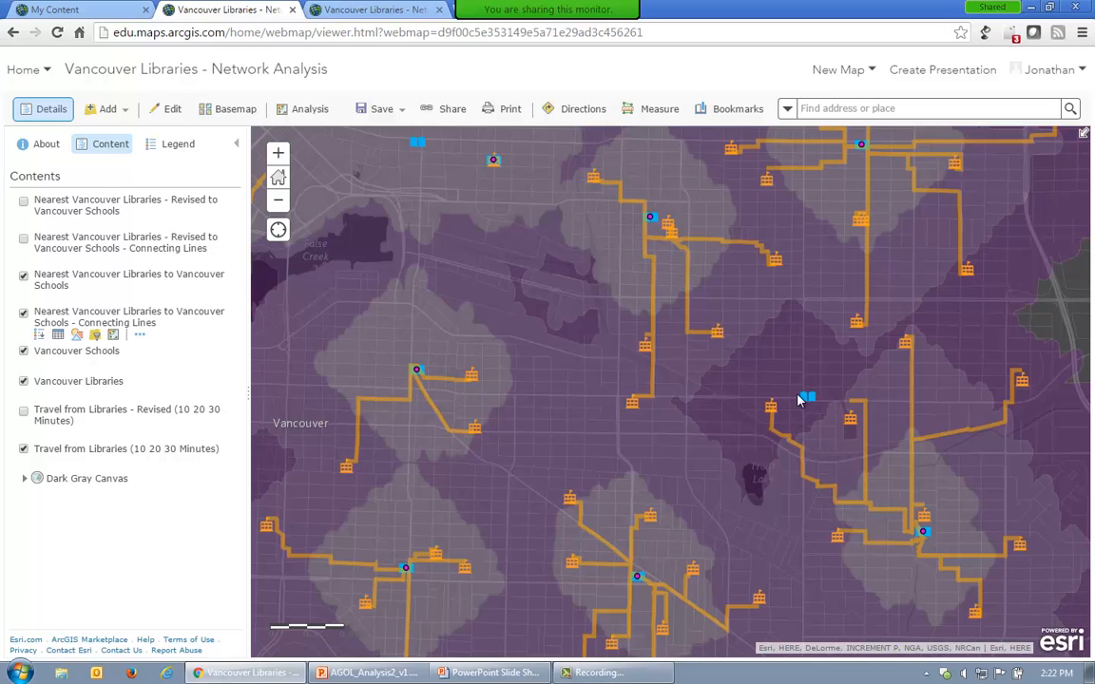
scroll(799, 398, "up", 3)
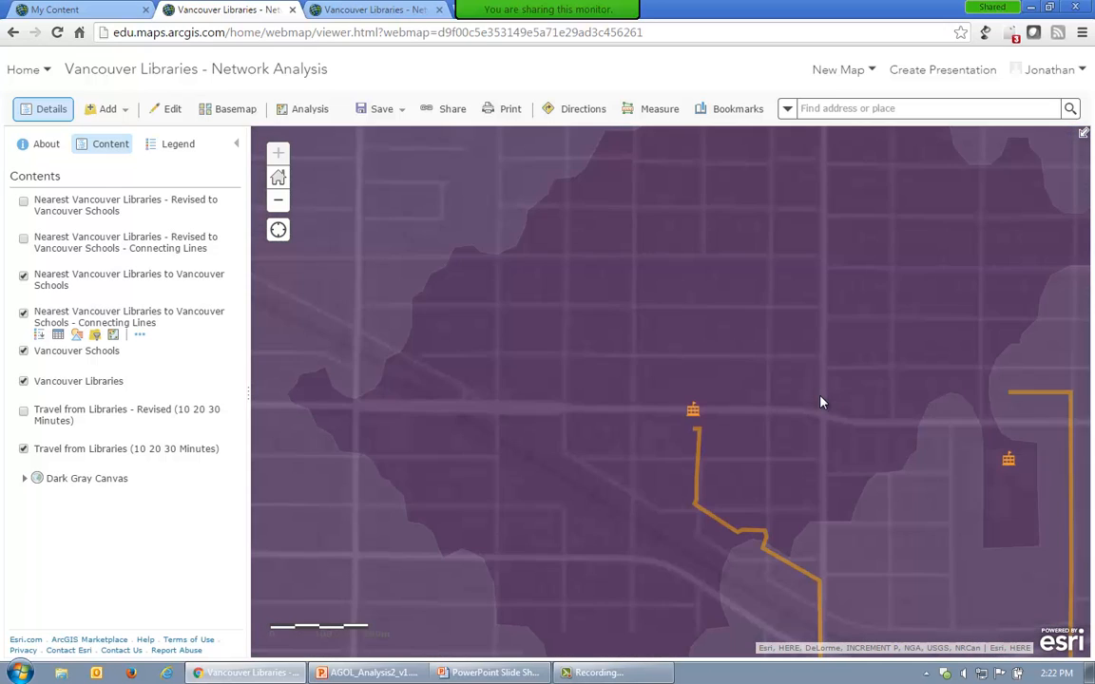
scroll(823, 401, "down", 1)
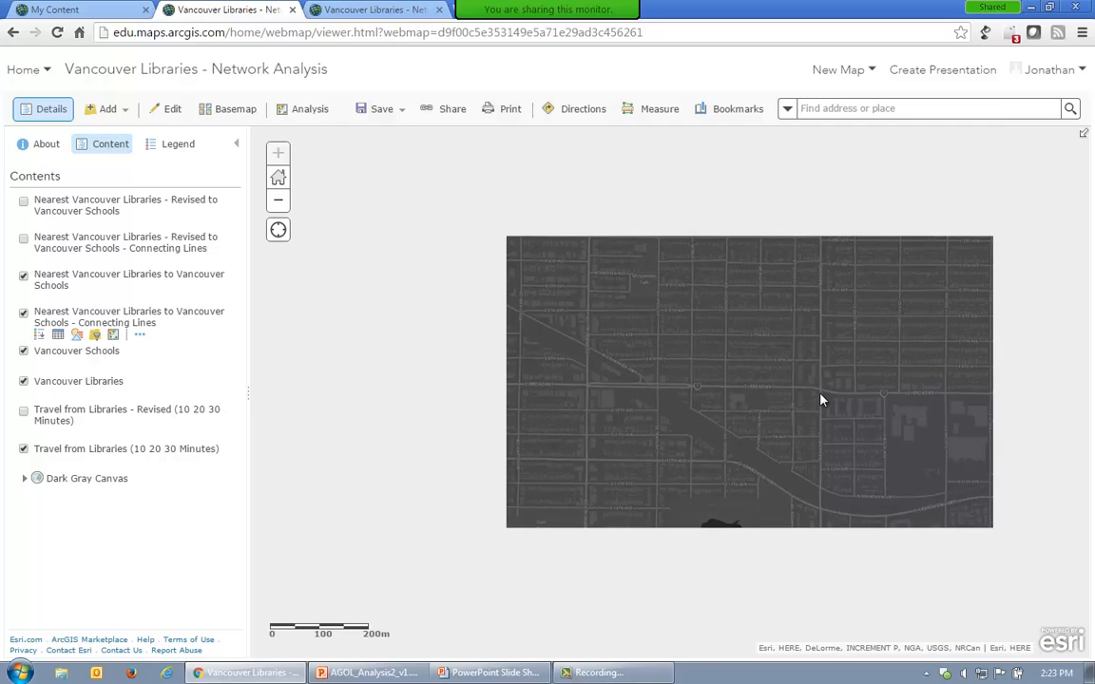
scroll(792, 399, "down", 1)
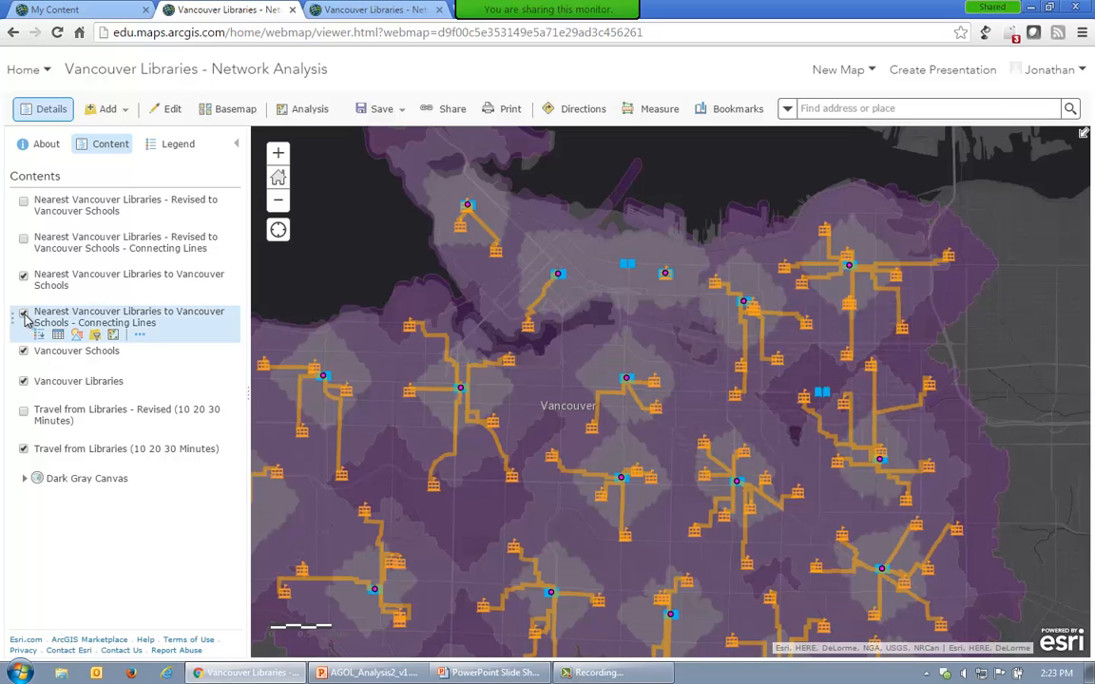
Step: Hide the Nearest Vancouver Libraries to Vancouver Schools layer, its Connecting Lines layer and the Vancouver Schools layer, leaving libraries and walking-time areas citywide
left_click(24, 315)
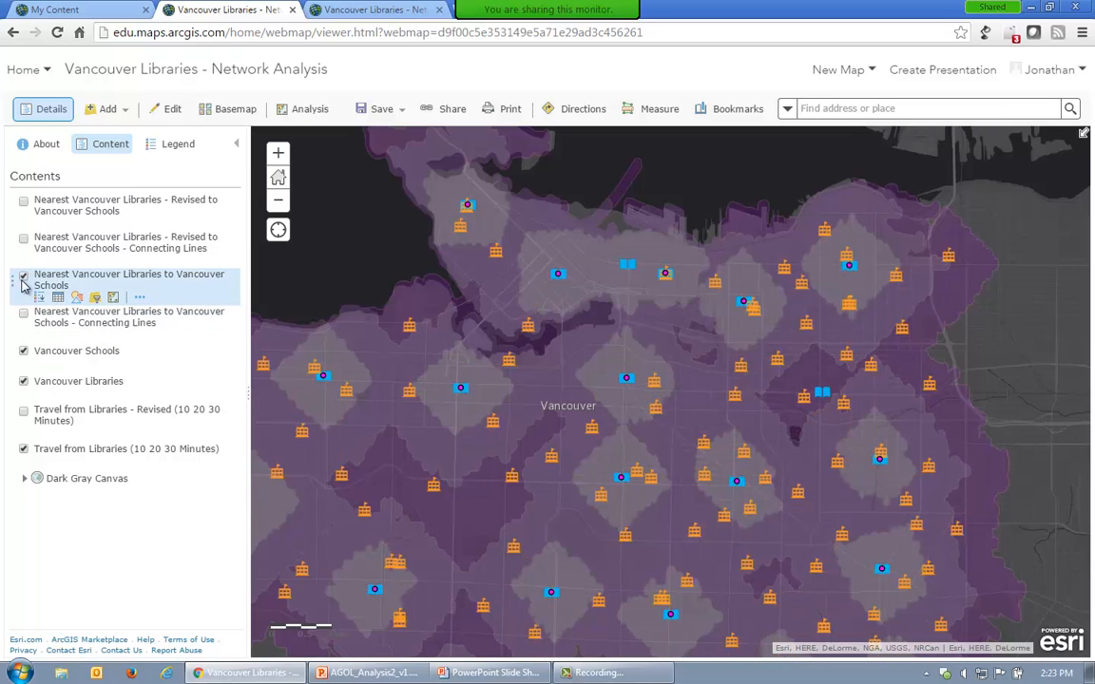
left_click(24, 278)
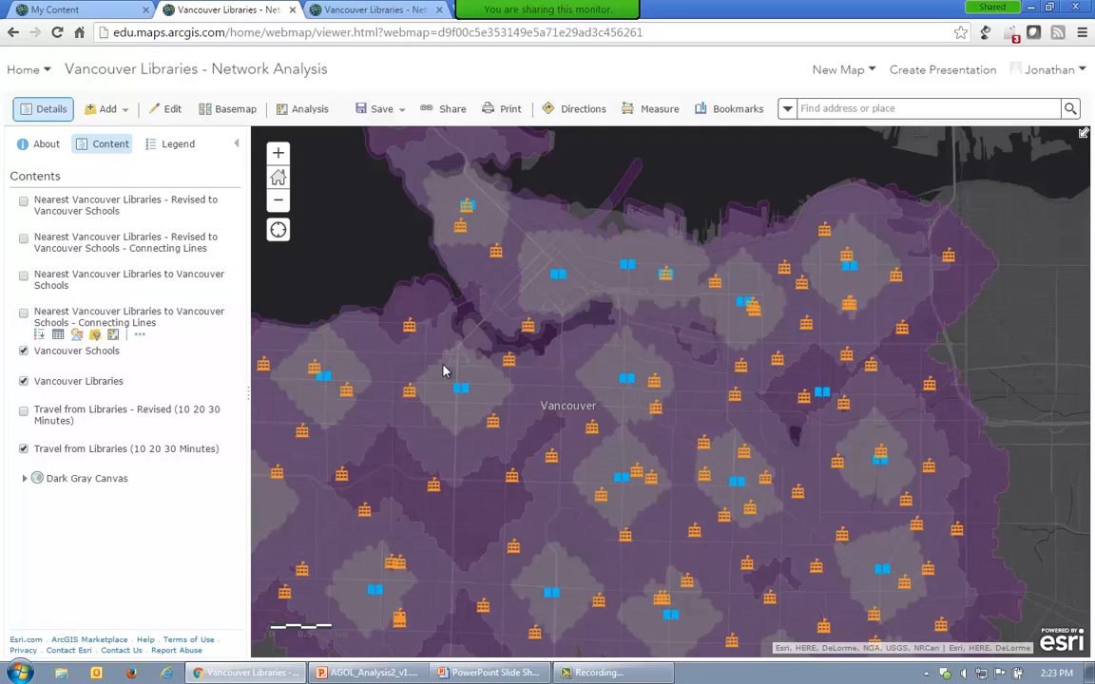
left_click_drag(472, 366, 530, 361)
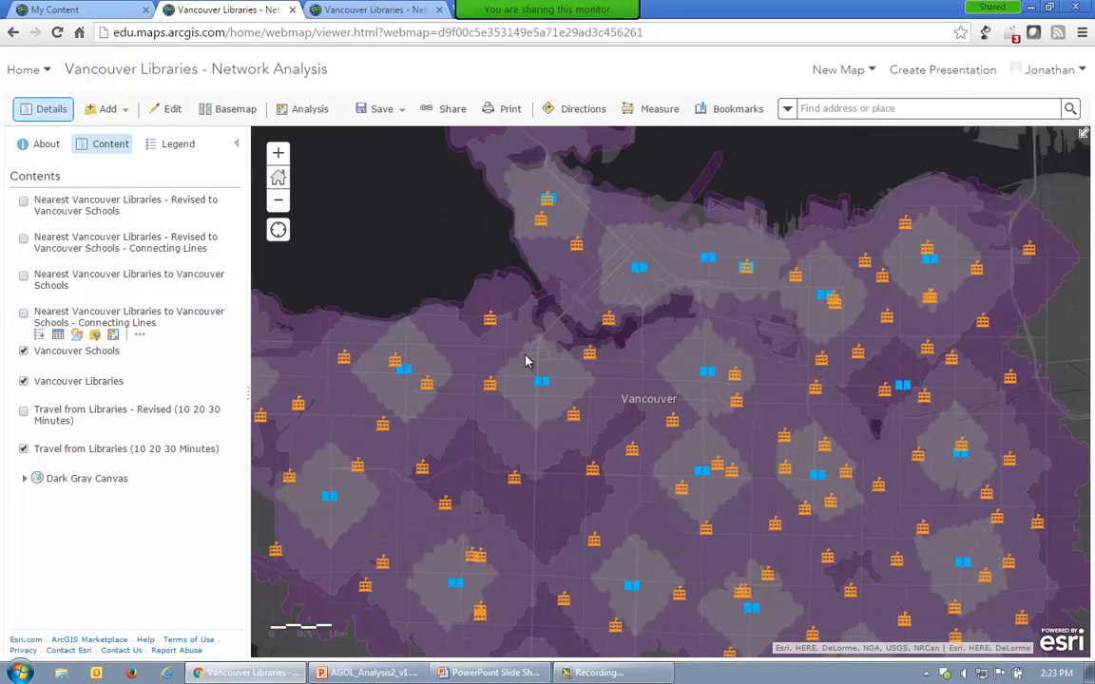
scroll(526, 362, "down", 1)
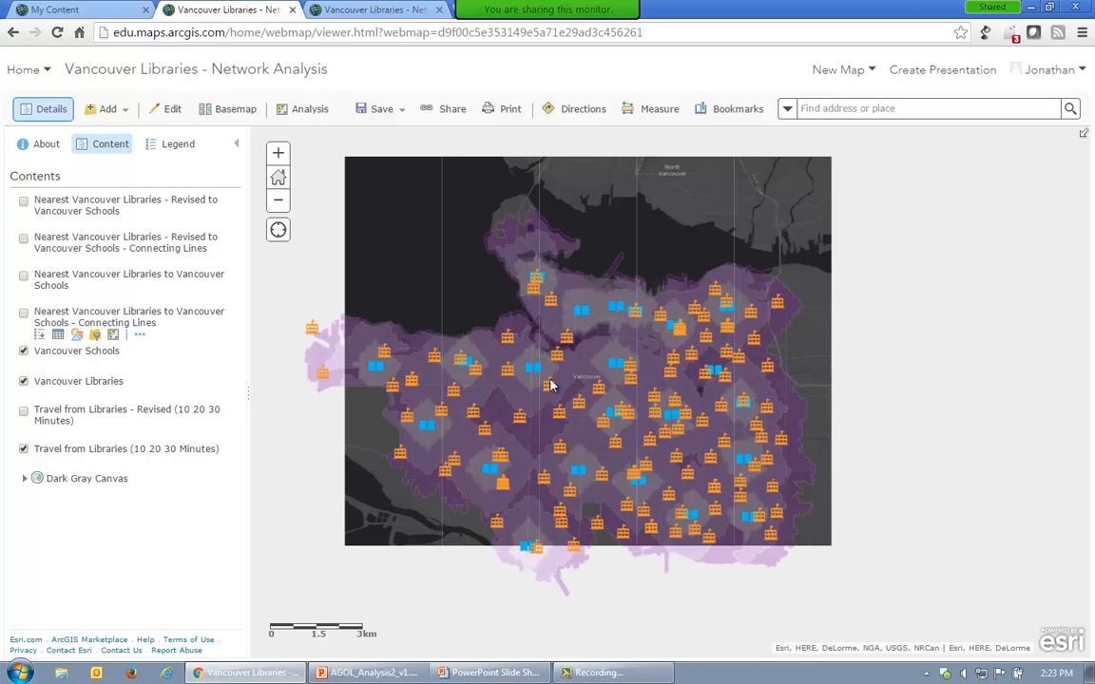
left_click_drag(553, 382, 636, 368)
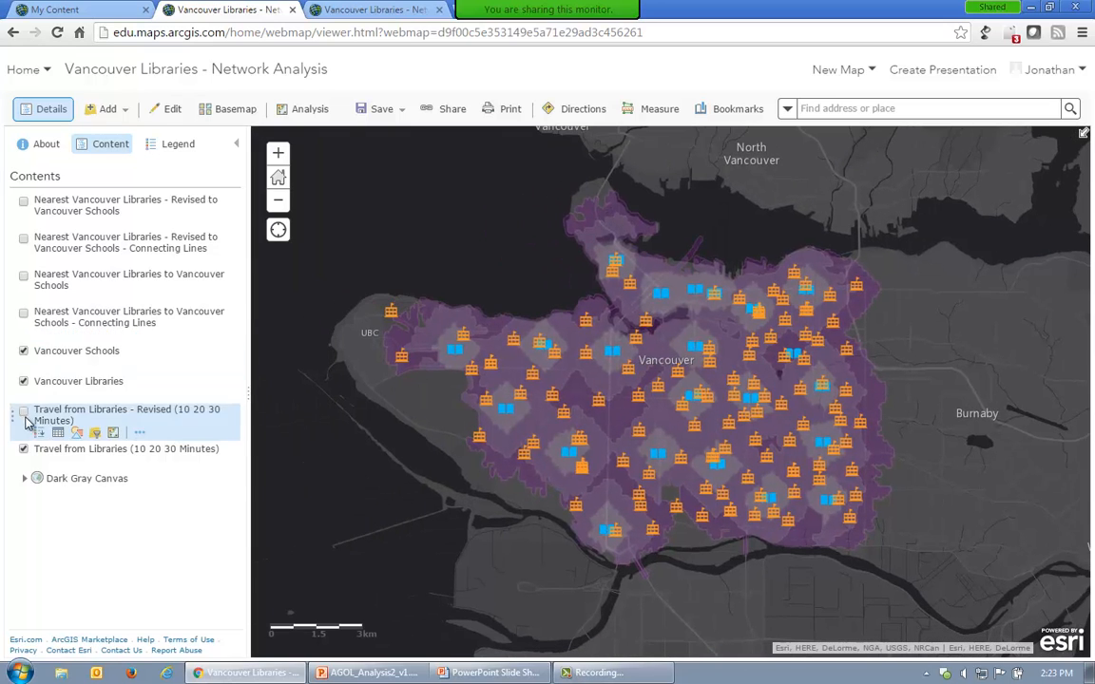
left_click(24, 351)
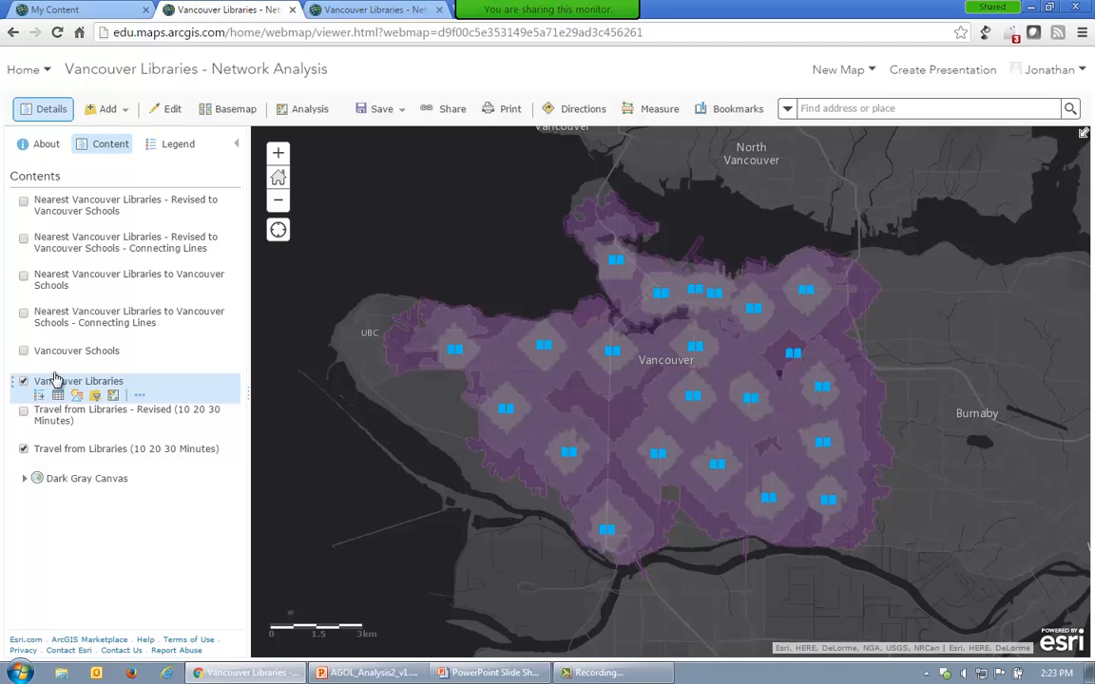
Step: Start a Create Drive-Time Areas analysis and set its measure to Walking Time
left_click(303, 110)
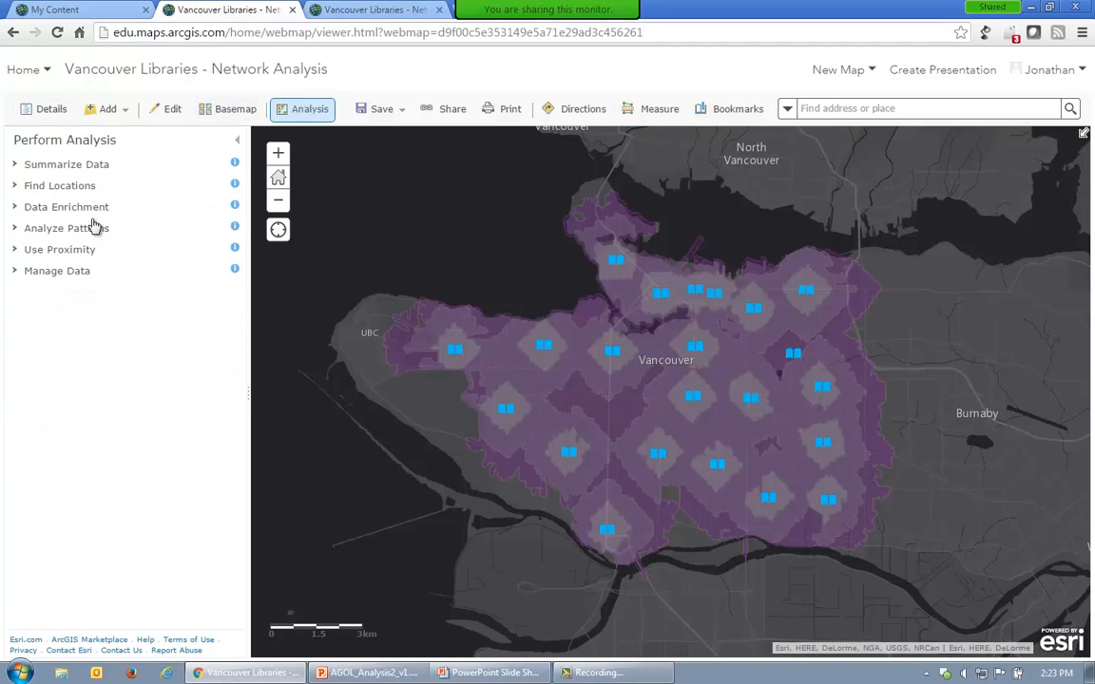
left_click(57, 251)
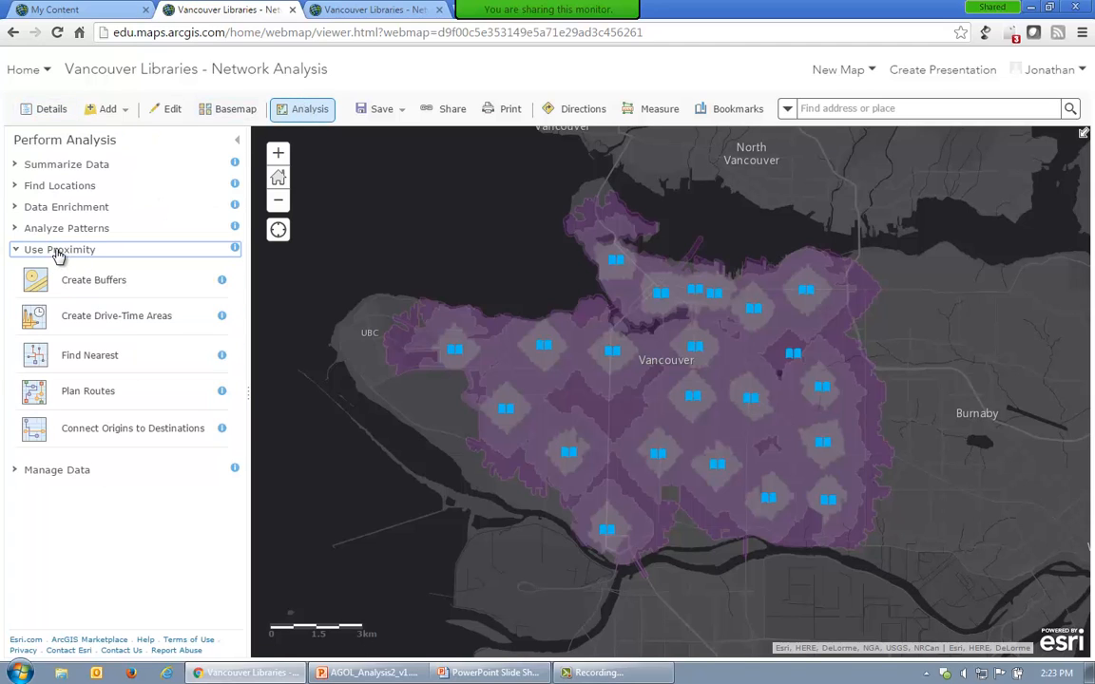
left_click(107, 329)
left_click(124, 298)
left_click(107, 327)
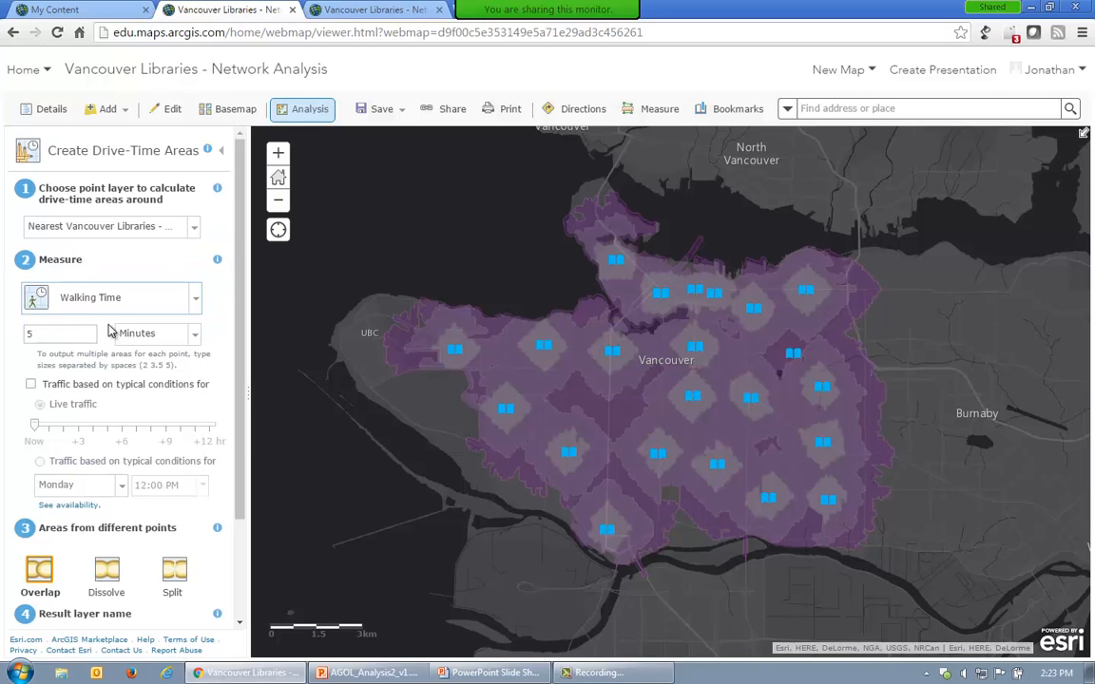
Step: Set the walking times to 10 20 30 minutes with Dissolve for areas from different points, and return to the layer list without running the analysis
left_click(92, 332)
key("BackSpace")
type("10 20 30")
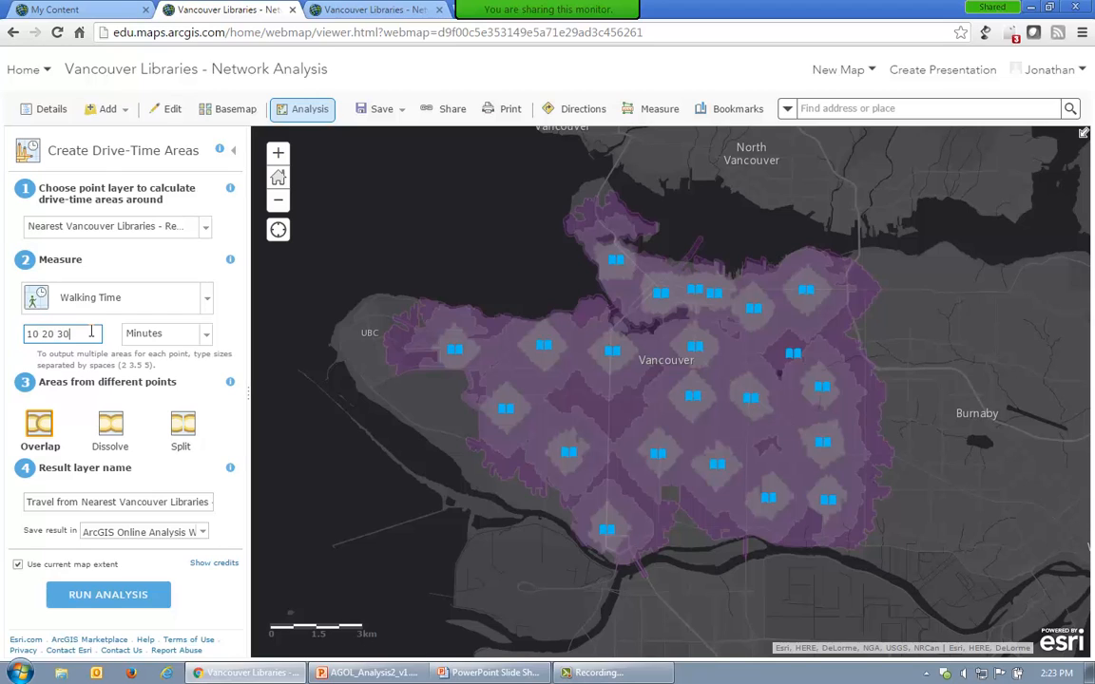
left_click(115, 419)
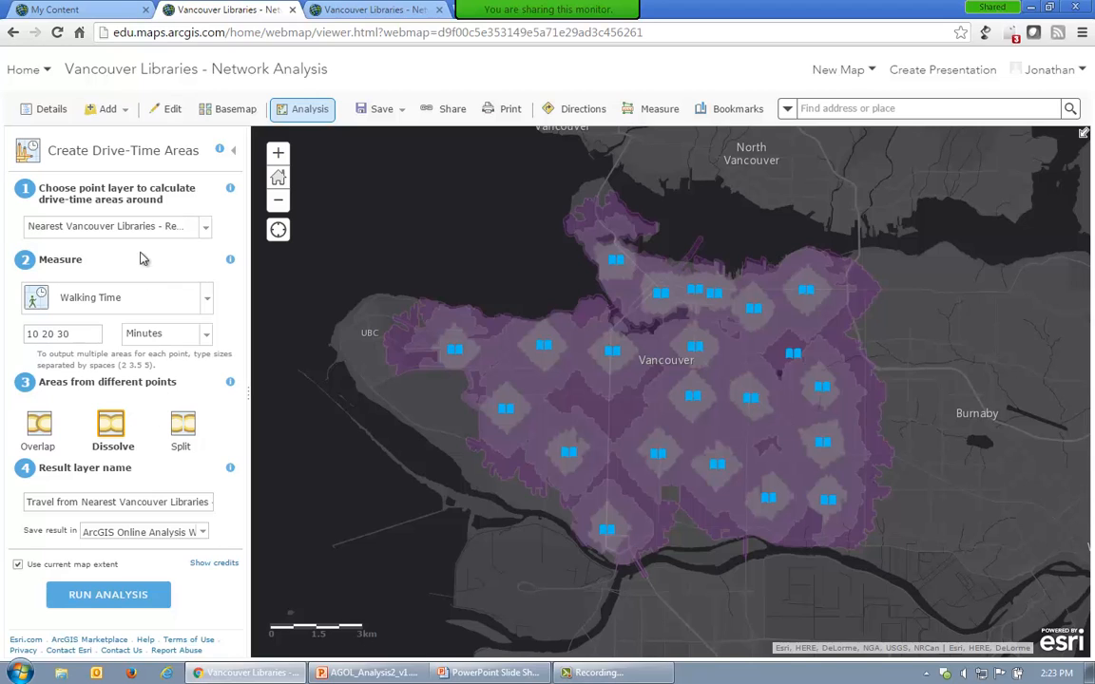
left_click(55, 107)
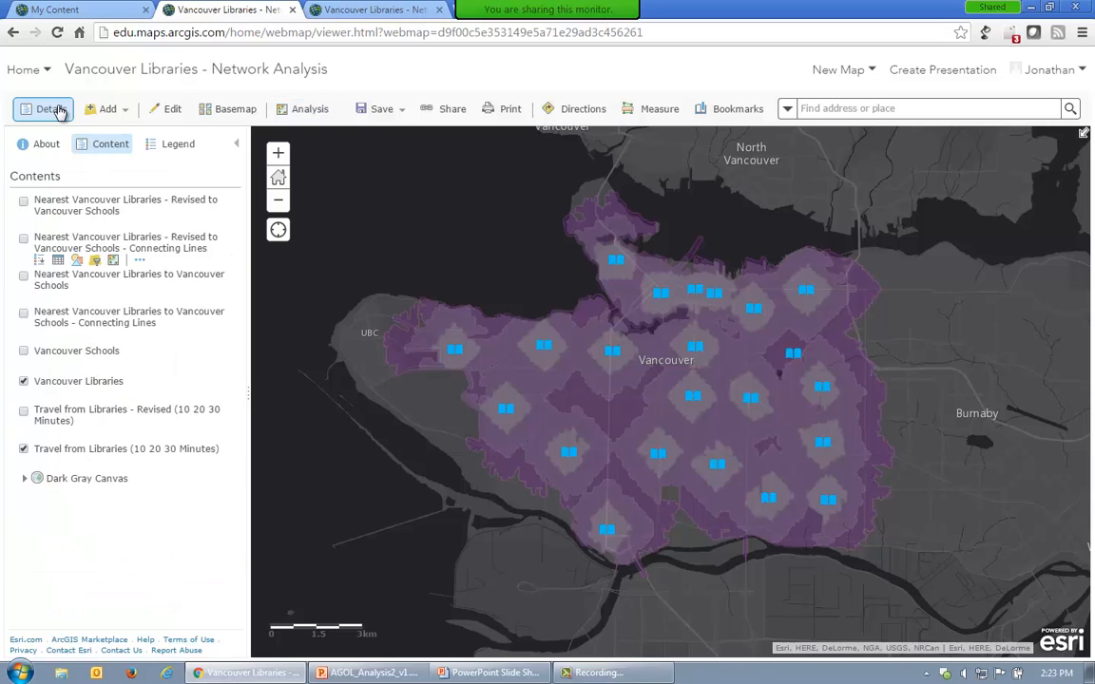
Step: Show the Travel from Libraries - Revised (10 20 30 Minutes) layer together with the Vancouver Libraries points
mouse_move(78, 300)
left_click(24, 381)
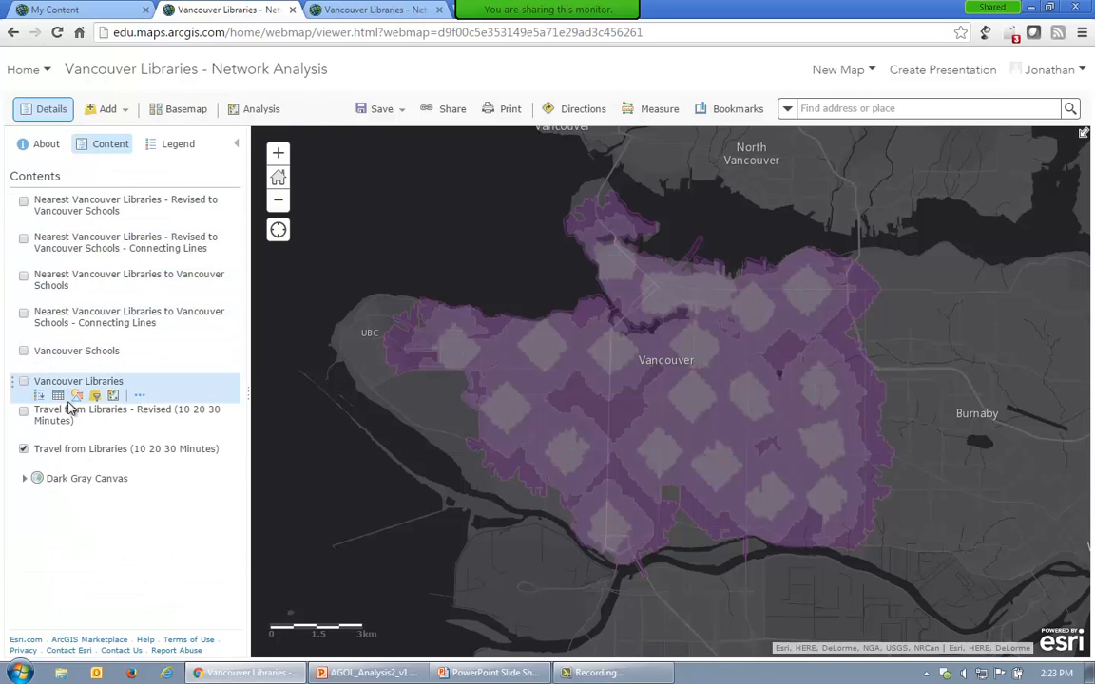
left_click(24, 411)
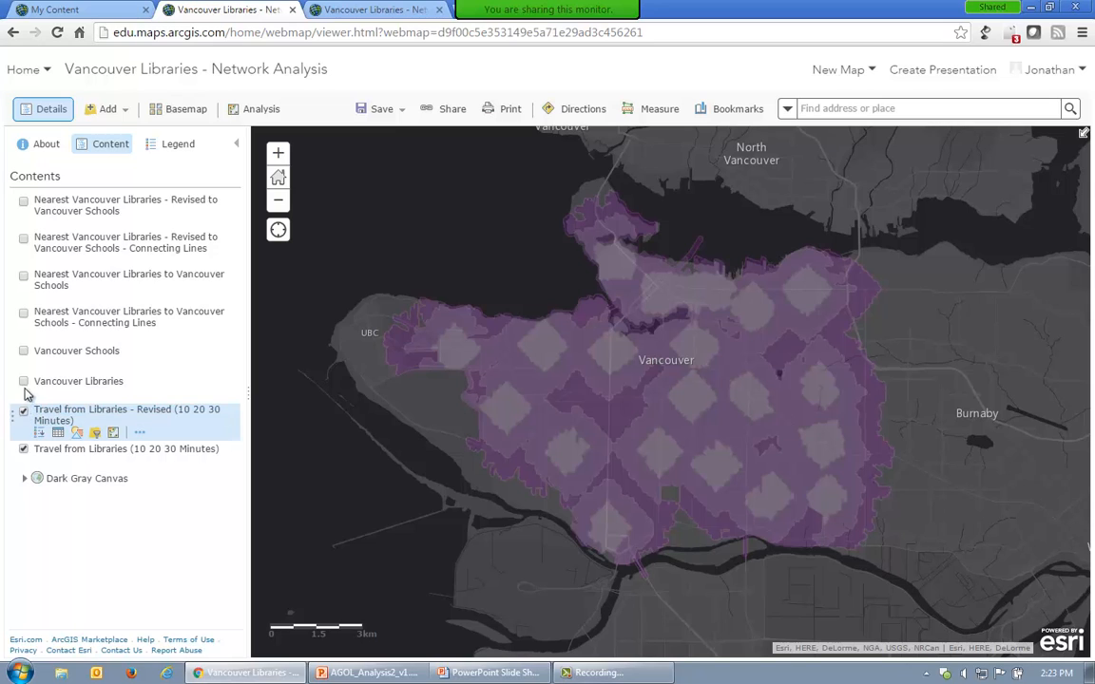
left_click(23, 382)
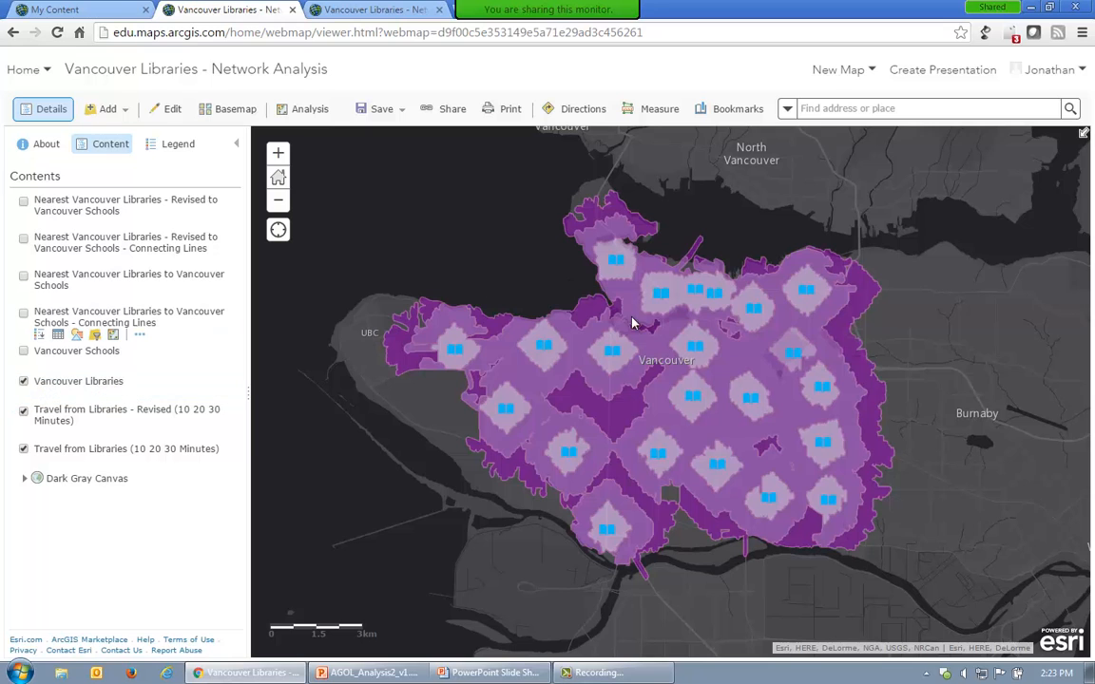
Step: Compare the revised and original walking-time areas around the new library, and hide the original Travel from Libraries (10 20 30 Minutes) layer
scroll(650, 333, "up", 1)
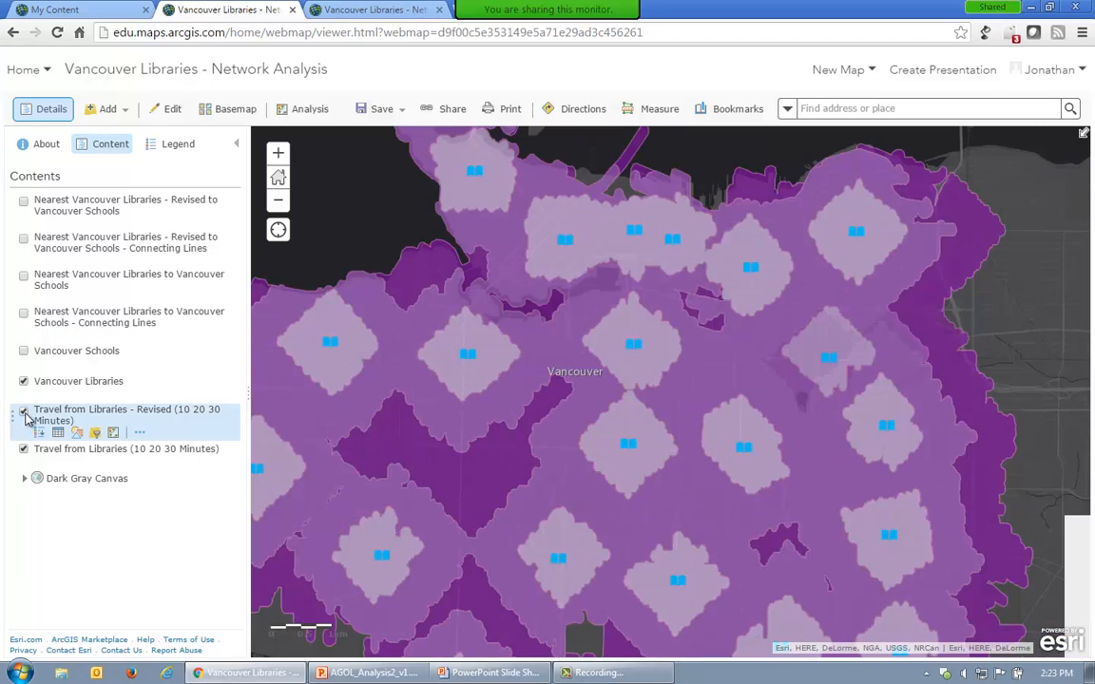
left_click(23, 412)
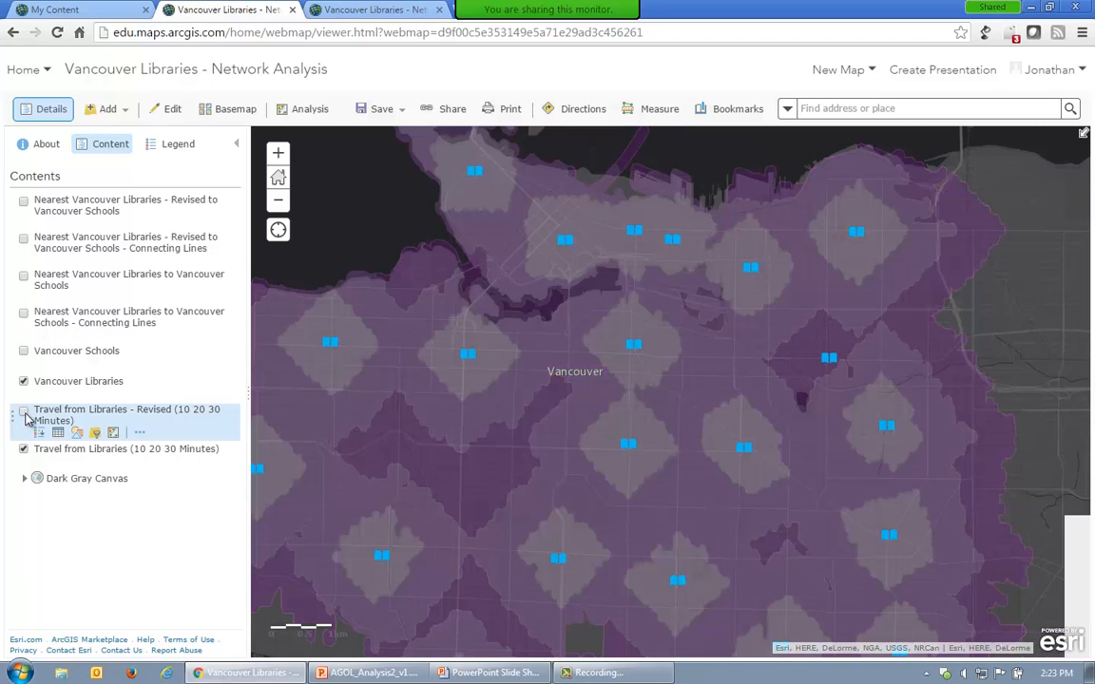
left_click(23, 411)
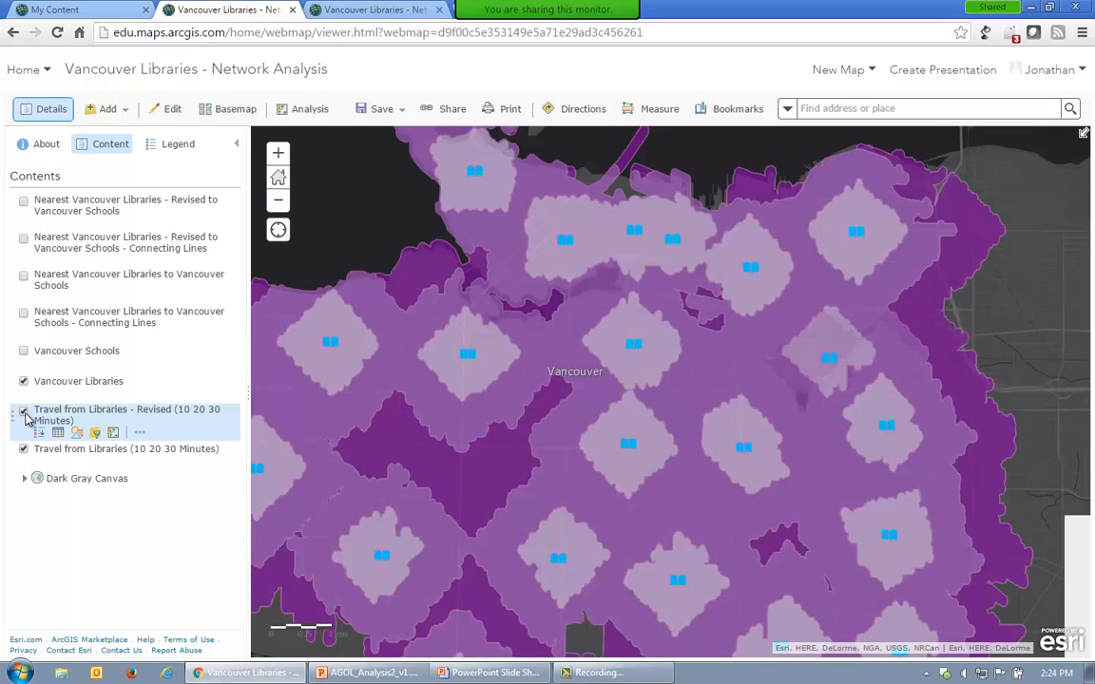
left_click(24, 450)
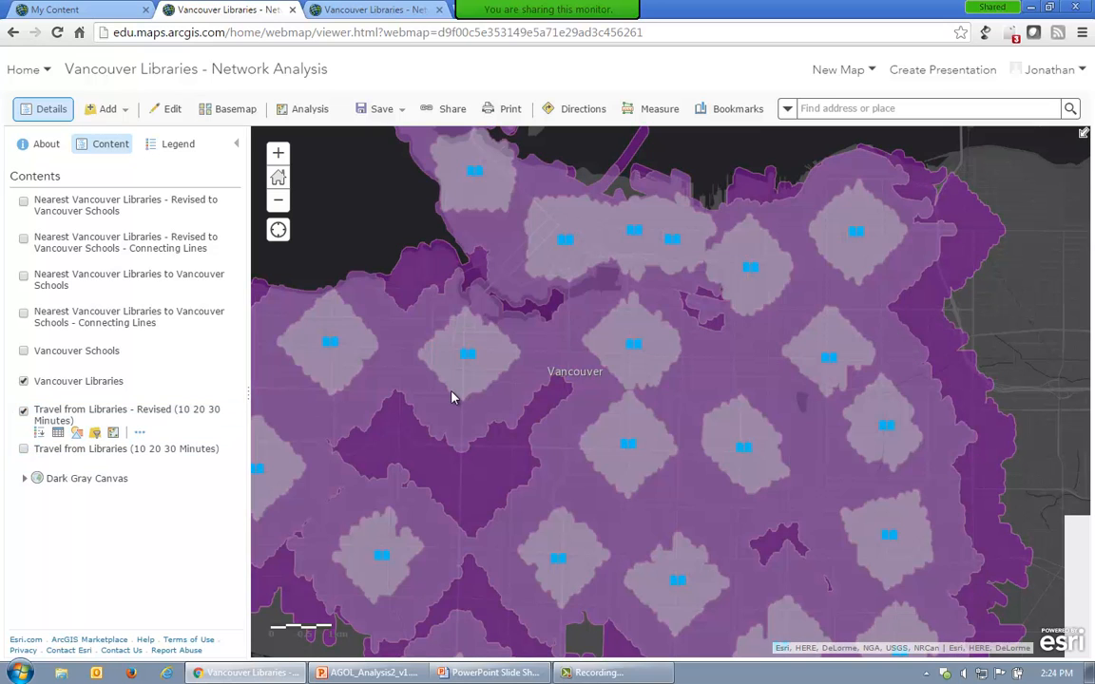
Step: Show the Vancouver Schools layer over the revised walking-time areas and view the schools around the new library
scroll(406, 351, "down", 2)
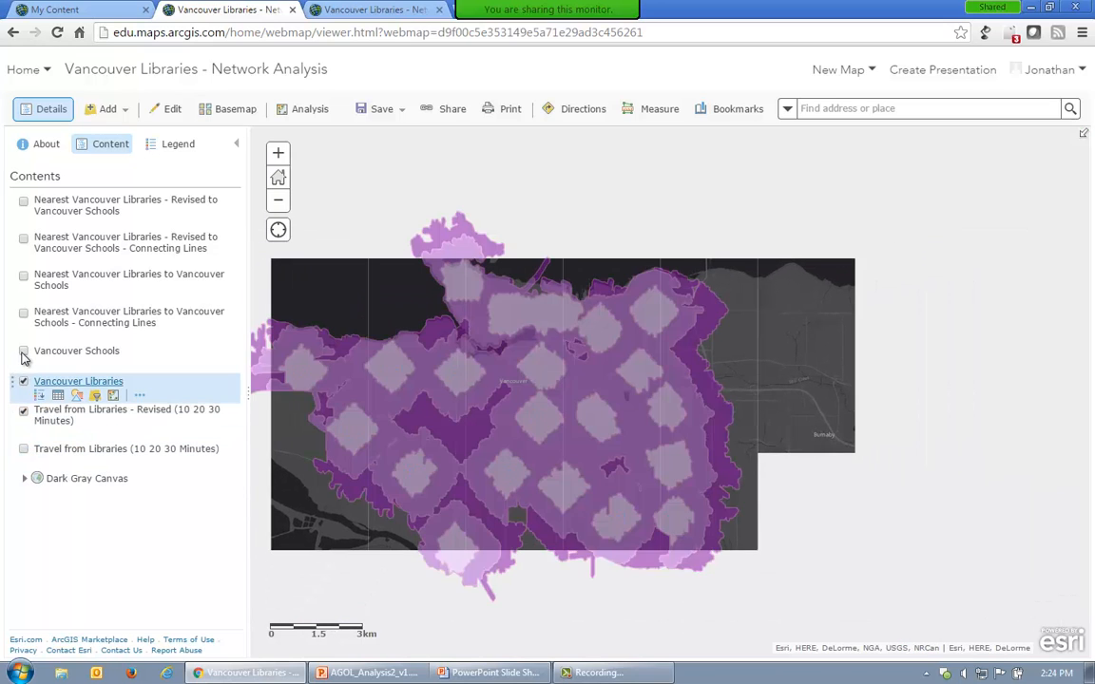
left_click(24, 351)
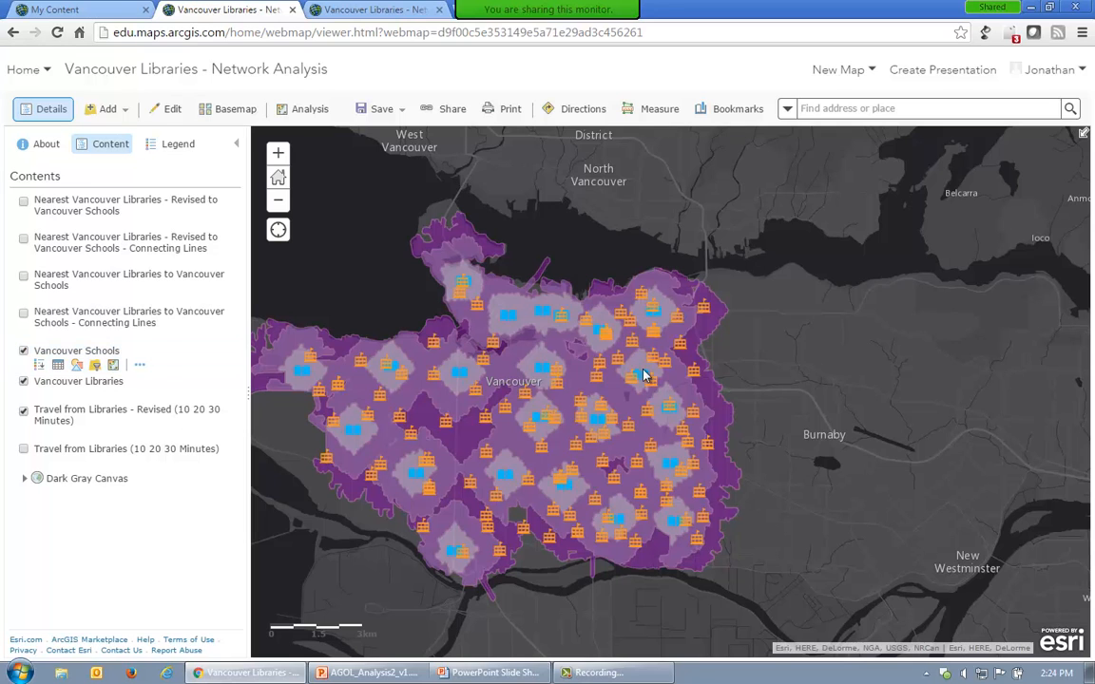
scroll(645, 378, "up", 1)
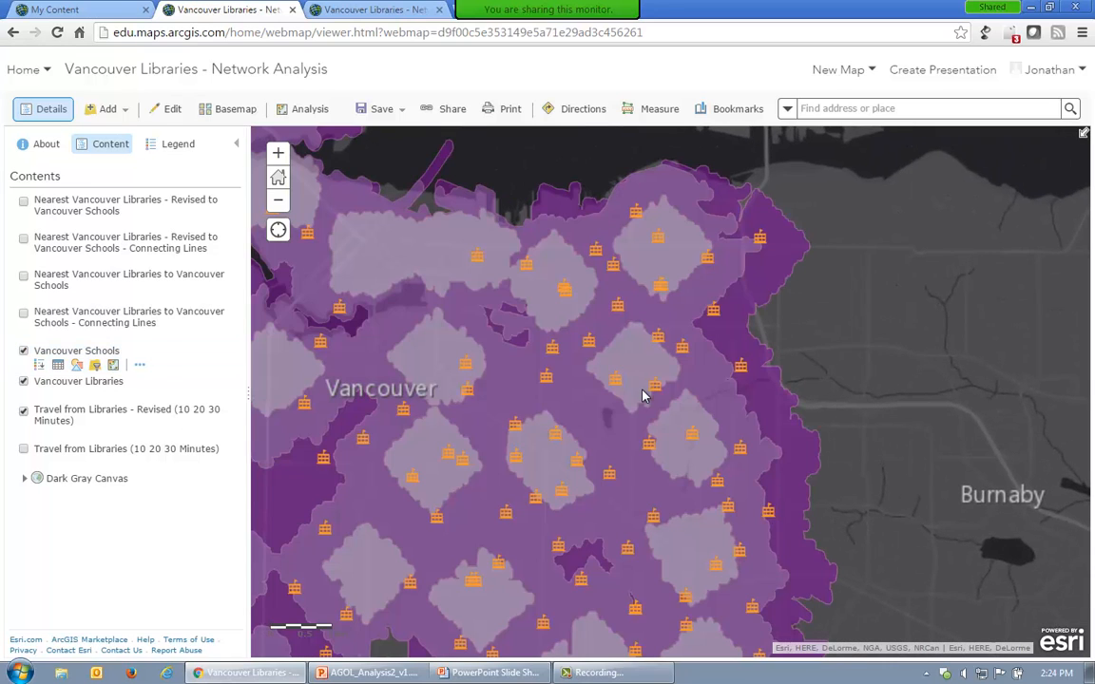
Step: Set up another Find Nearest analysis from Vancouver Schools to the nearest locations in Vancouver Libraries
left_click(296, 109)
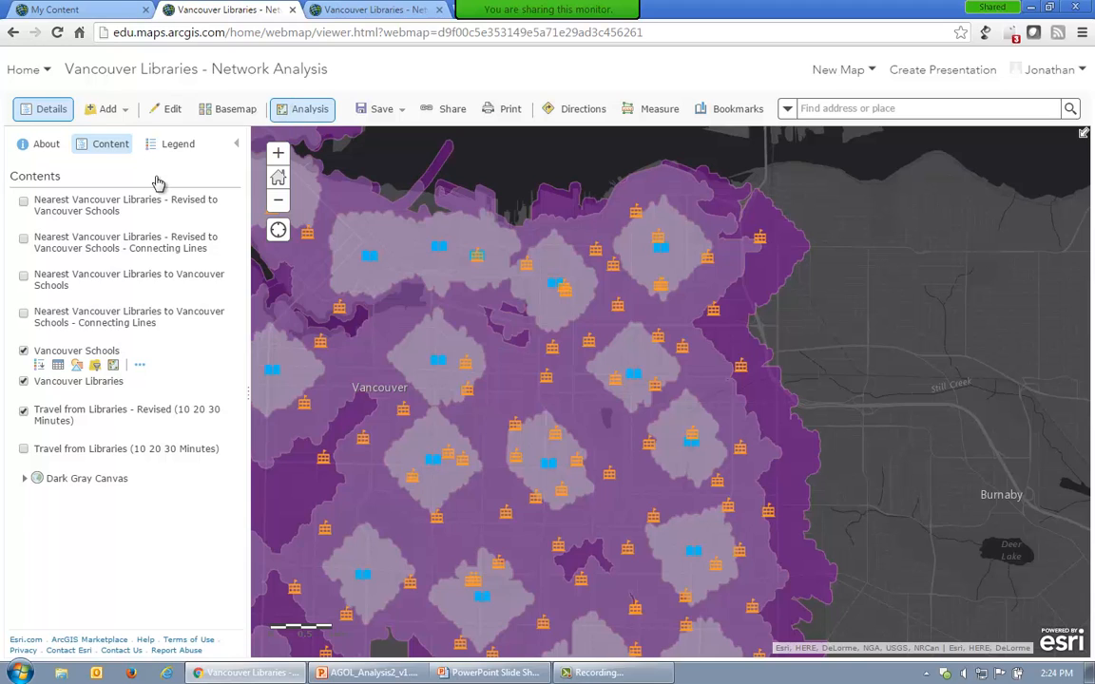
left_click(85, 253)
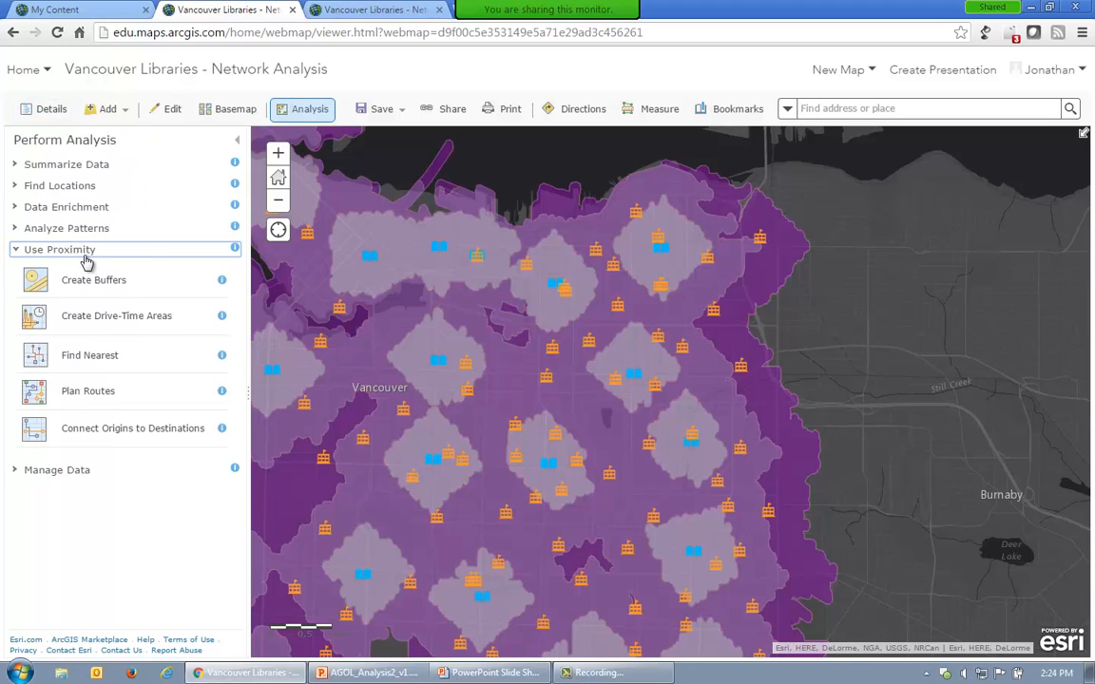
left_click(116, 357)
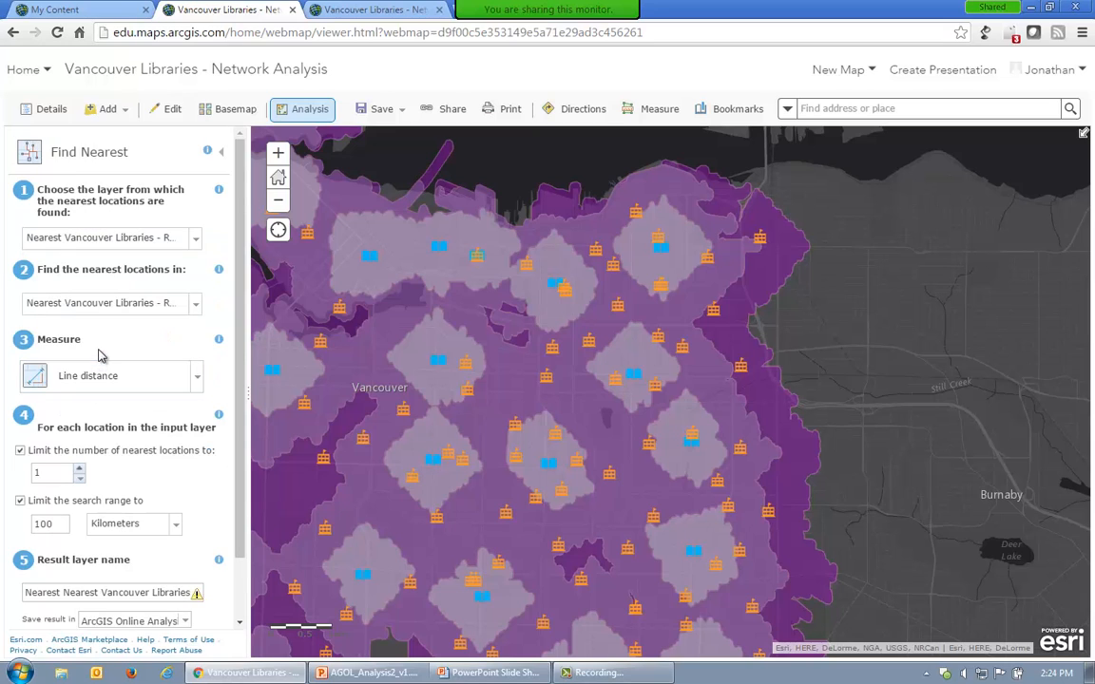
left_click(99, 241)
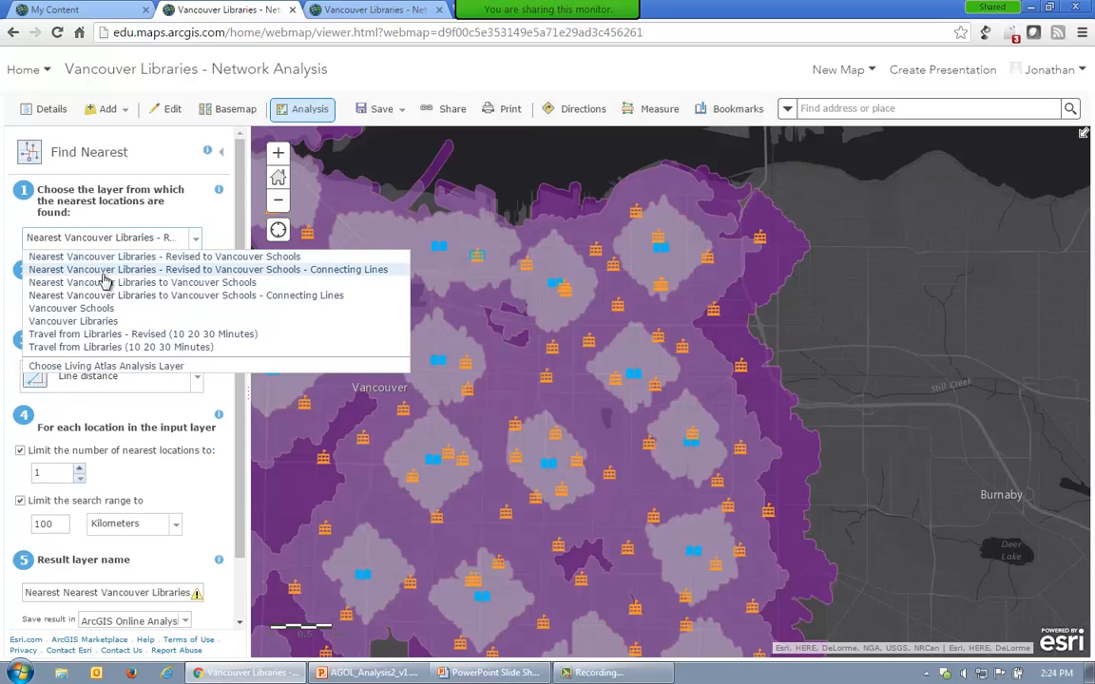
left_click(106, 309)
left_click(100, 303)
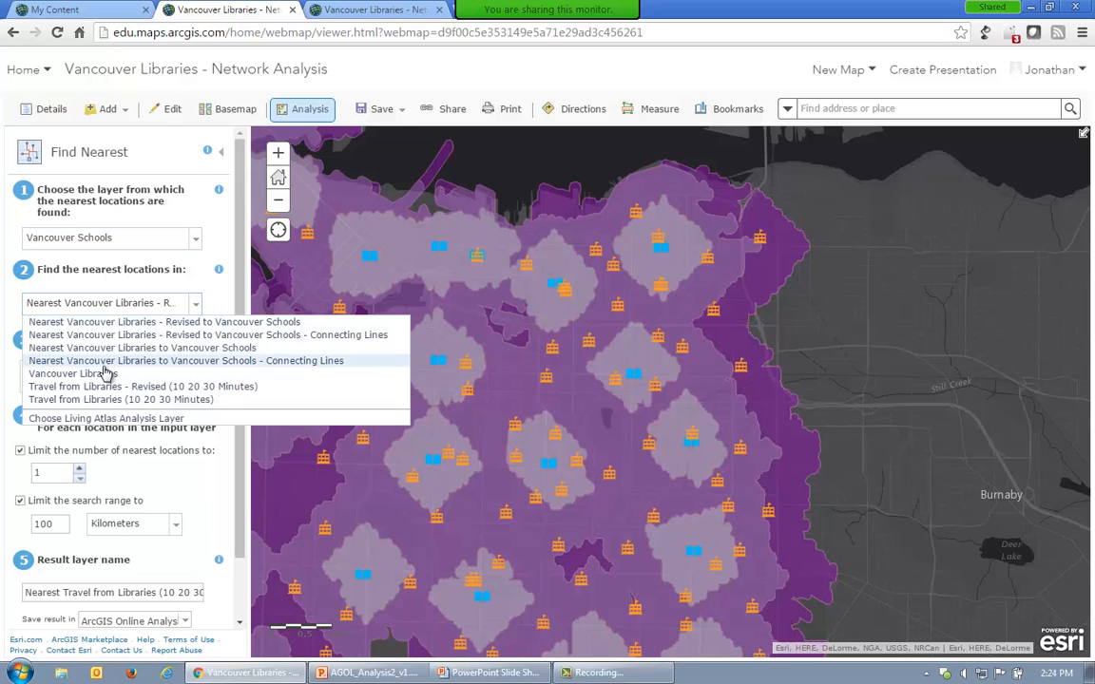
left_click(110, 377)
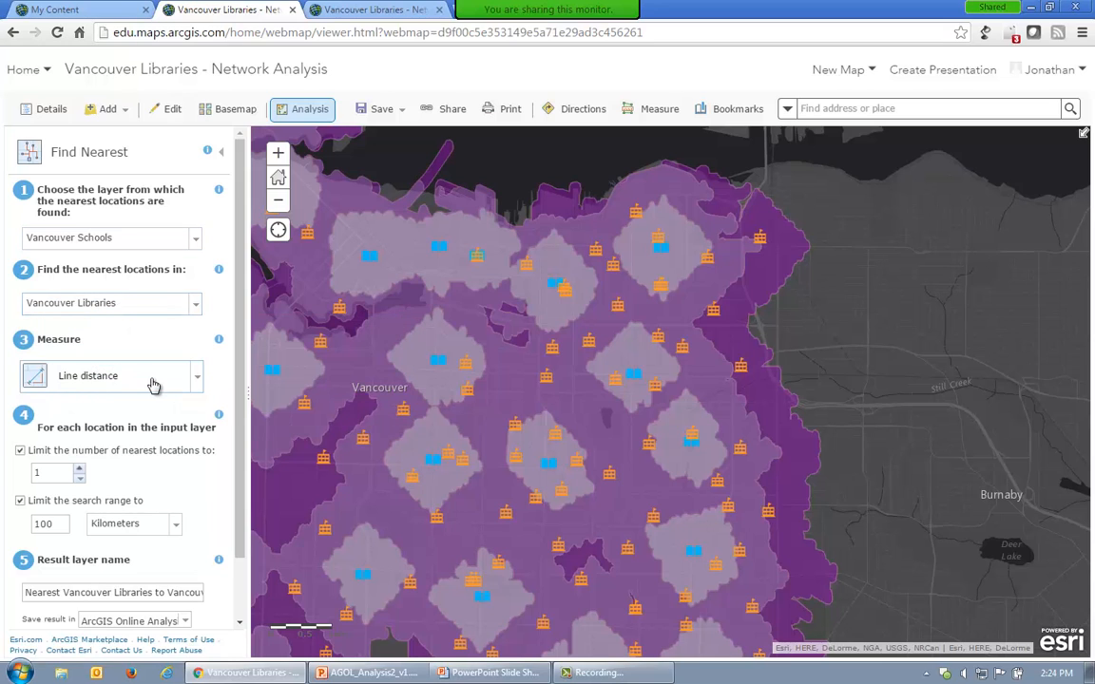
Step: Leave the Find Nearest setup without running it and show the Nearest Vancouver Libraries - Revised to Vancouver Schools - Connecting Lines layer
left_click(152, 380)
left_click(222, 385)
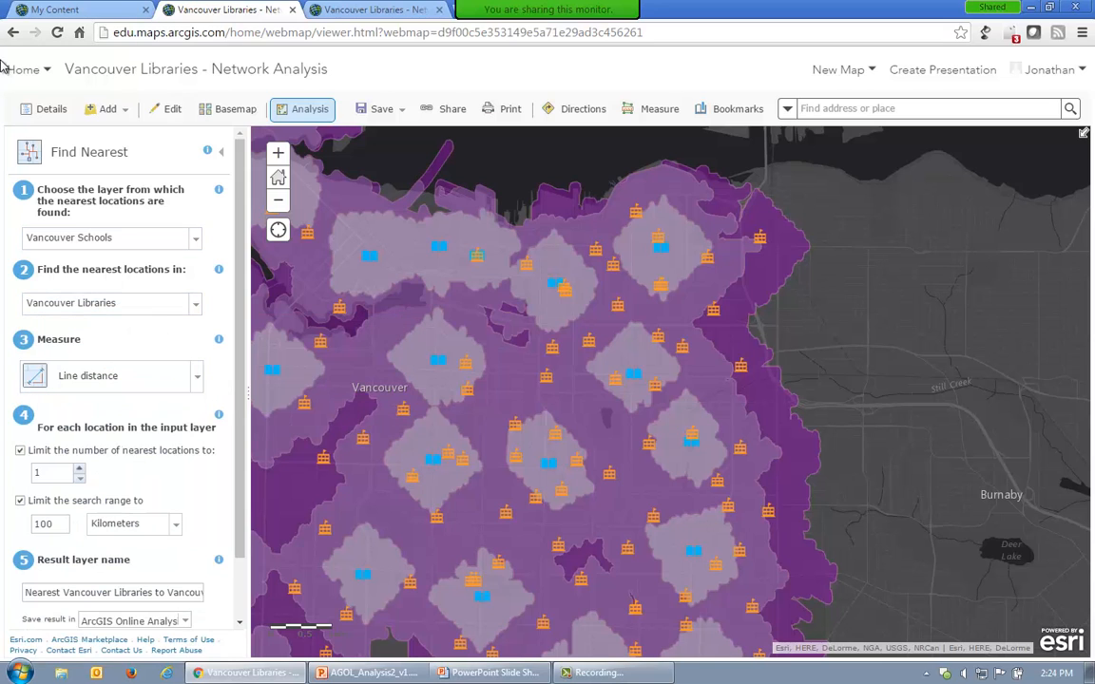
left_click(41, 108)
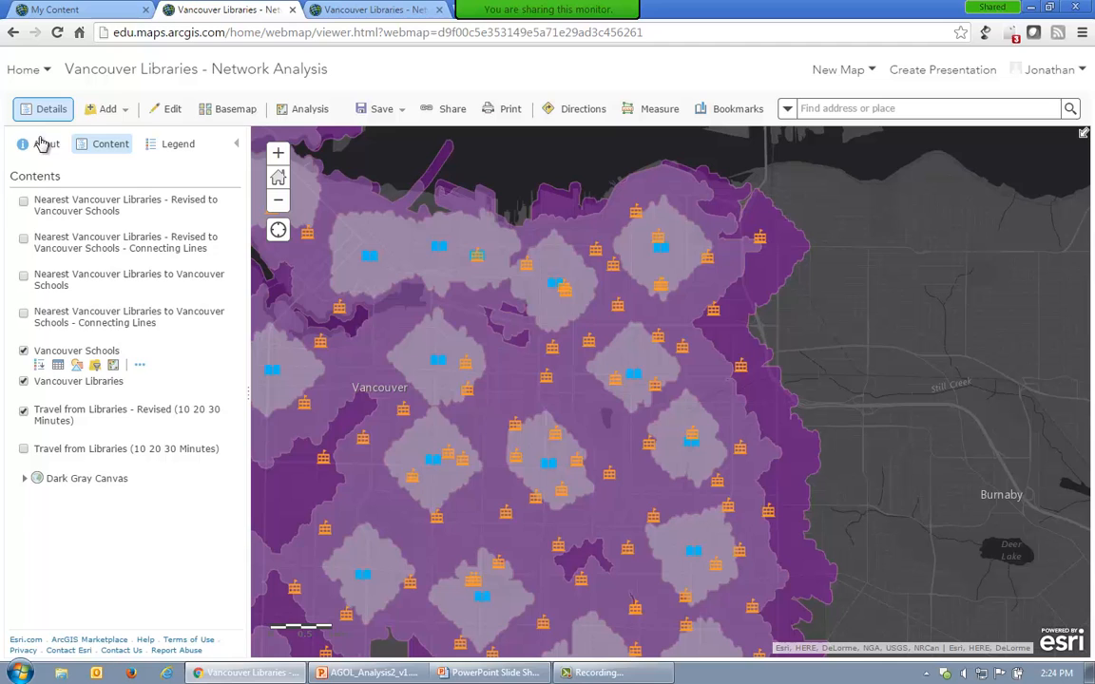
left_click(24, 238)
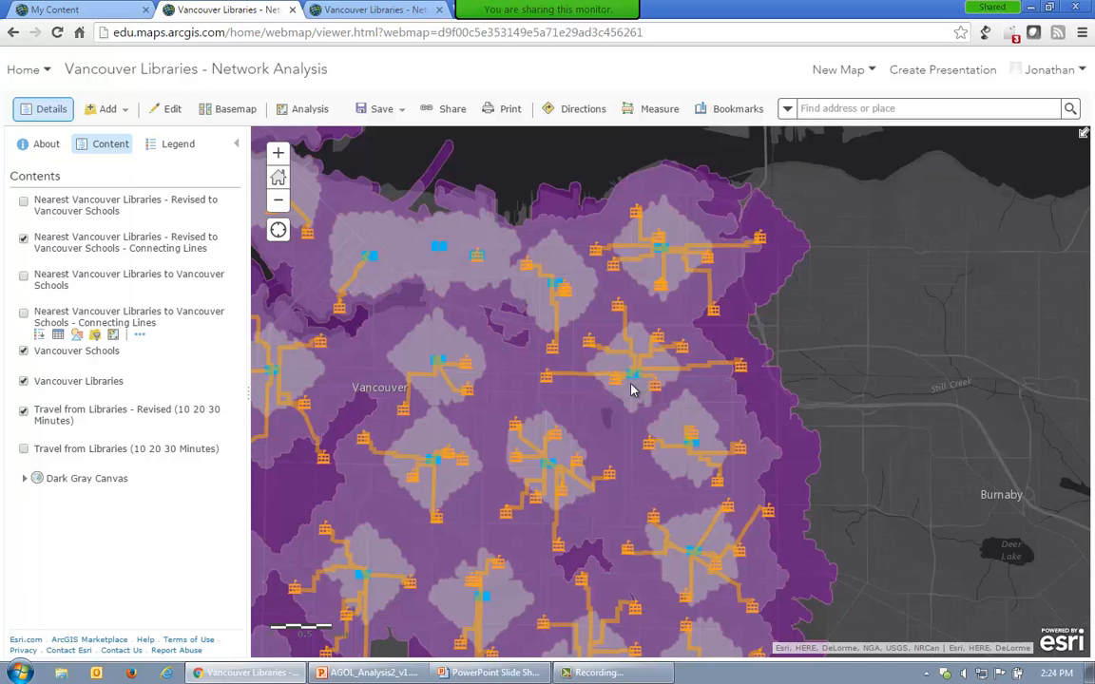
Step: Examine the details of the candidate library, the school just west of it and the walking route connecting them
scroll(625, 389, "up", 2)
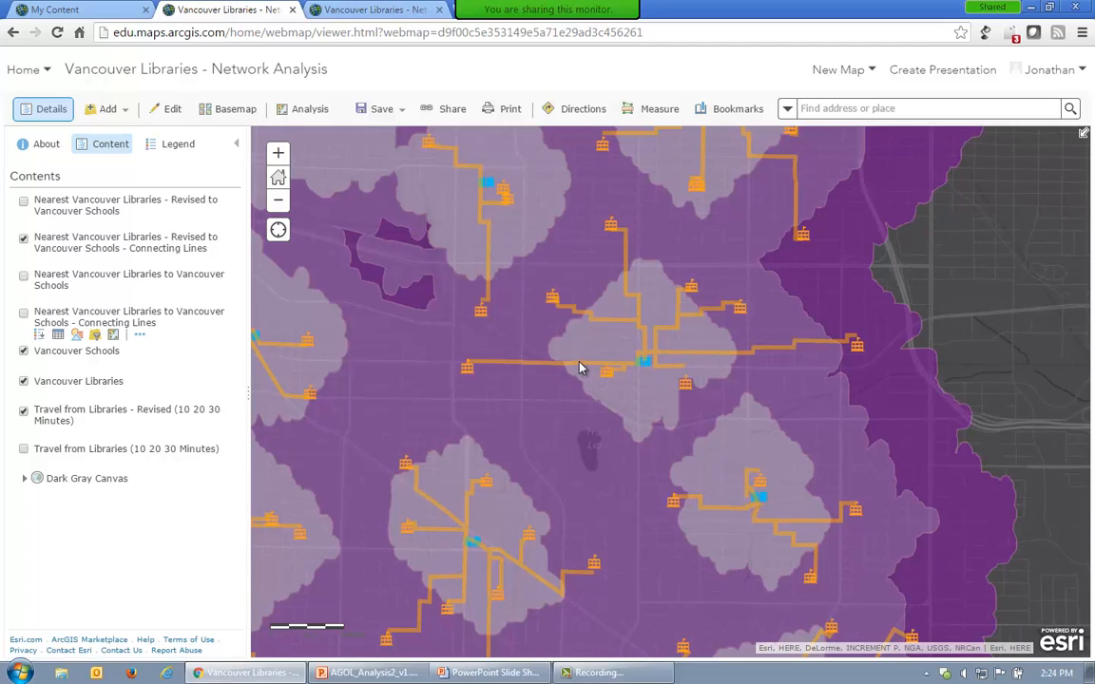
left_click(645, 367)
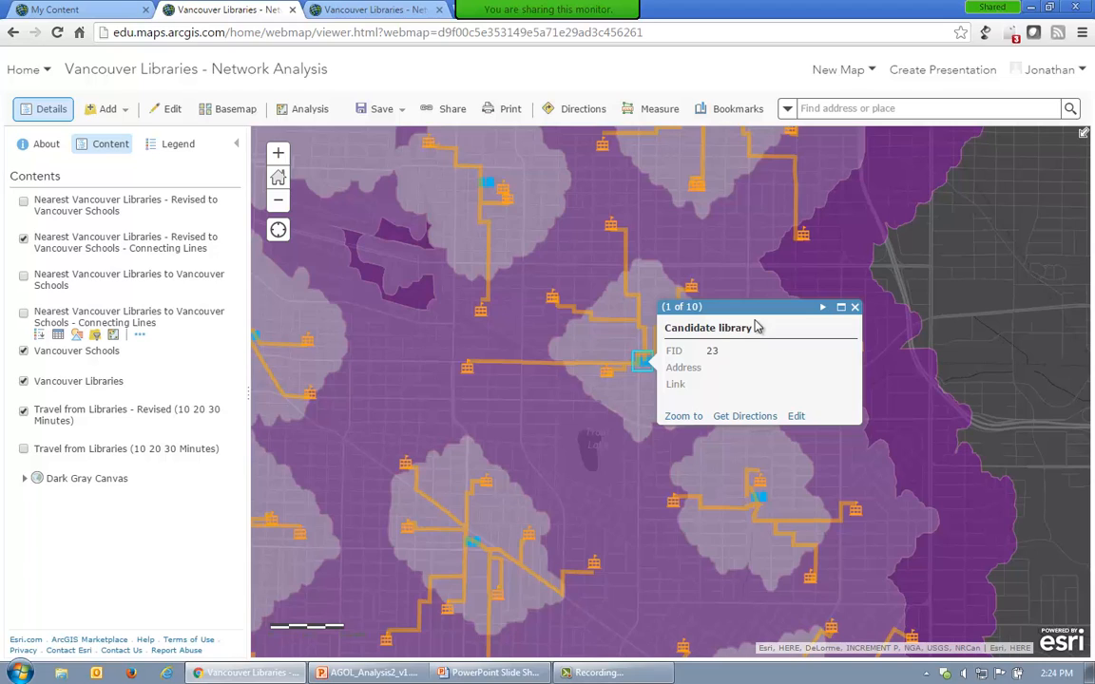
left_click(854, 309)
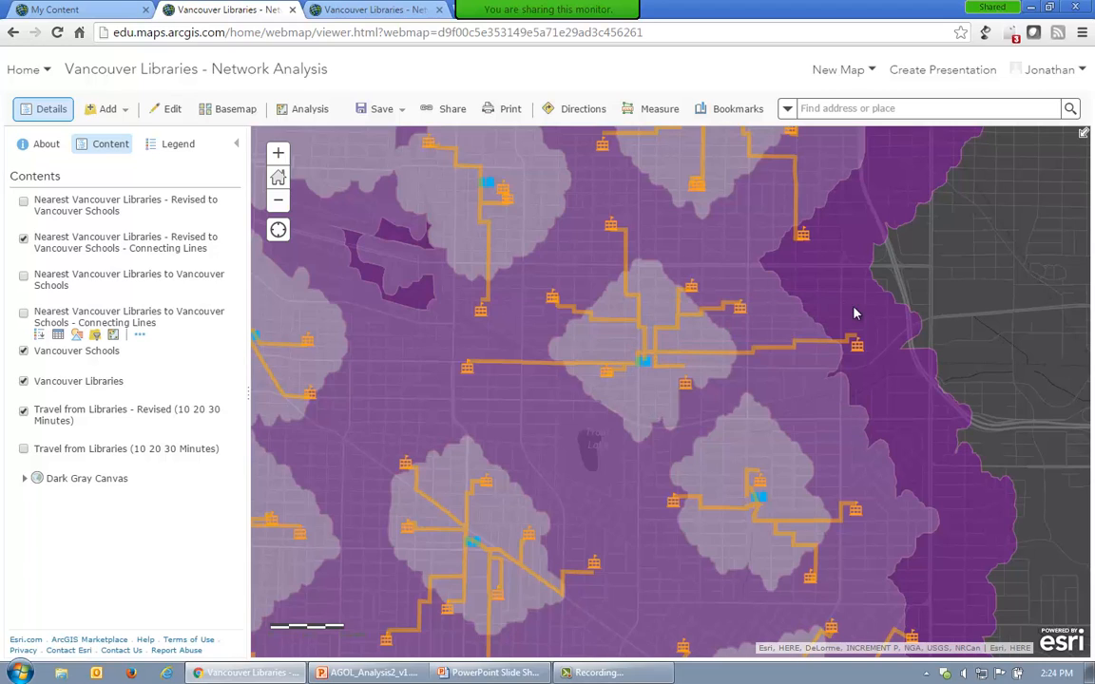
left_click(606, 375)
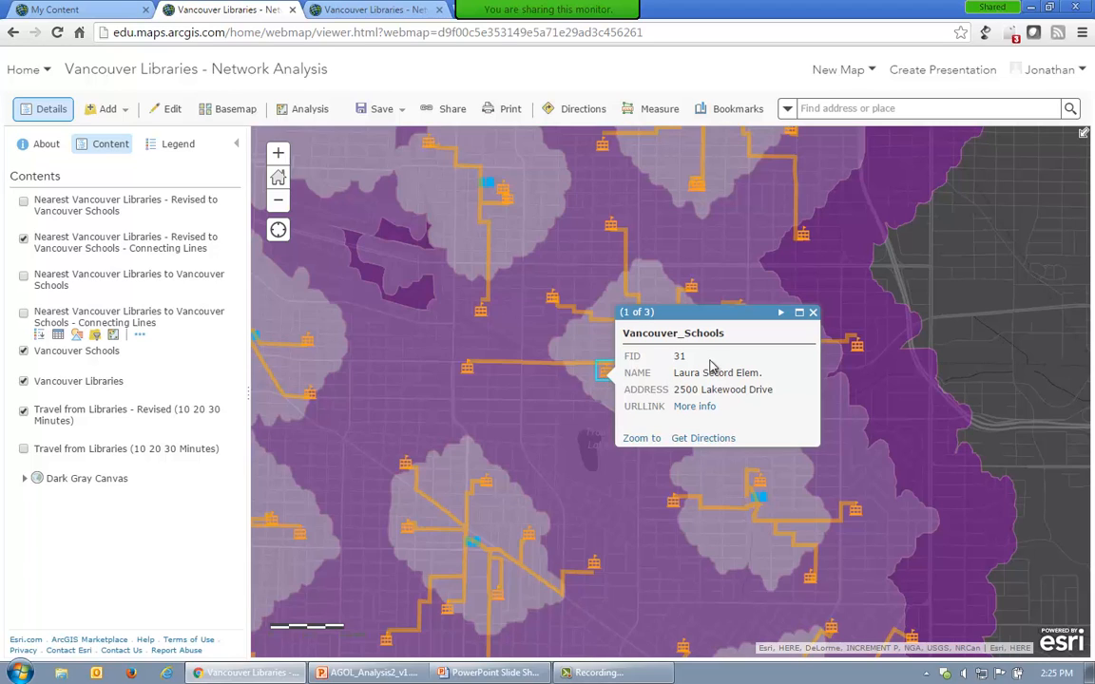
left_click(812, 312)
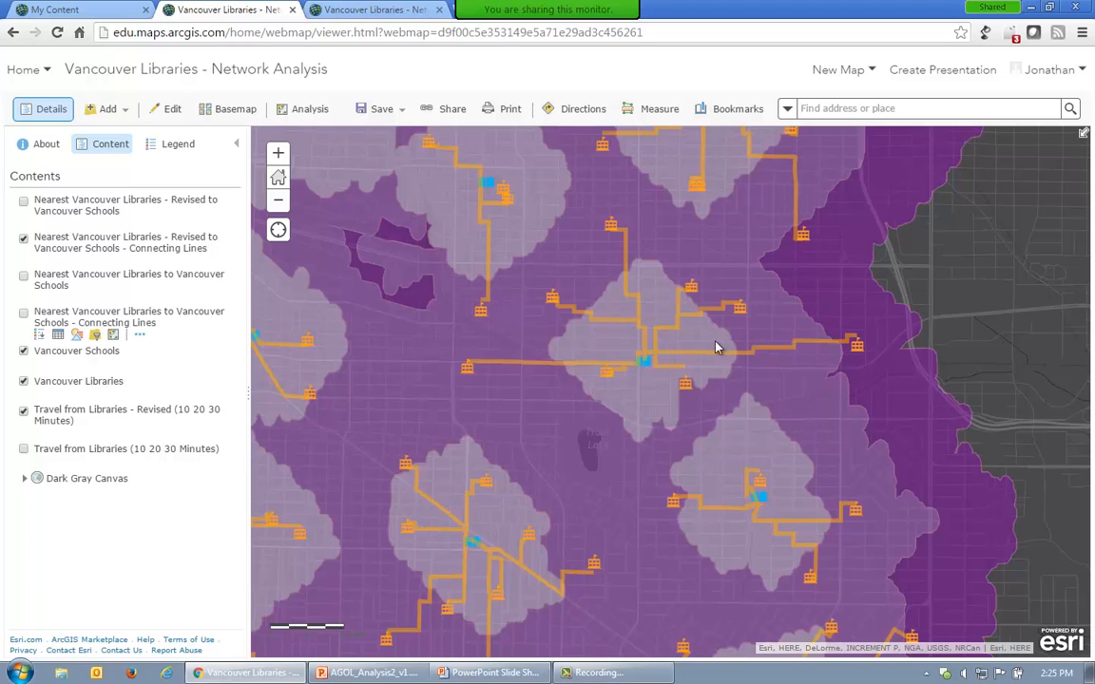
left_click(627, 373)
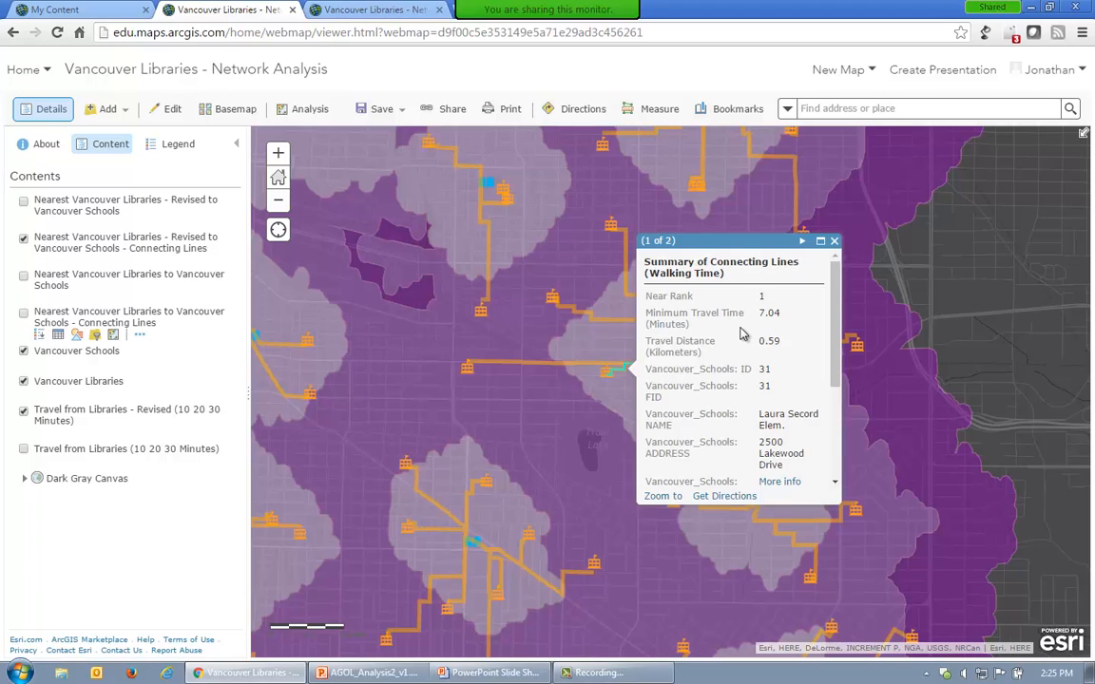
left_click(835, 242)
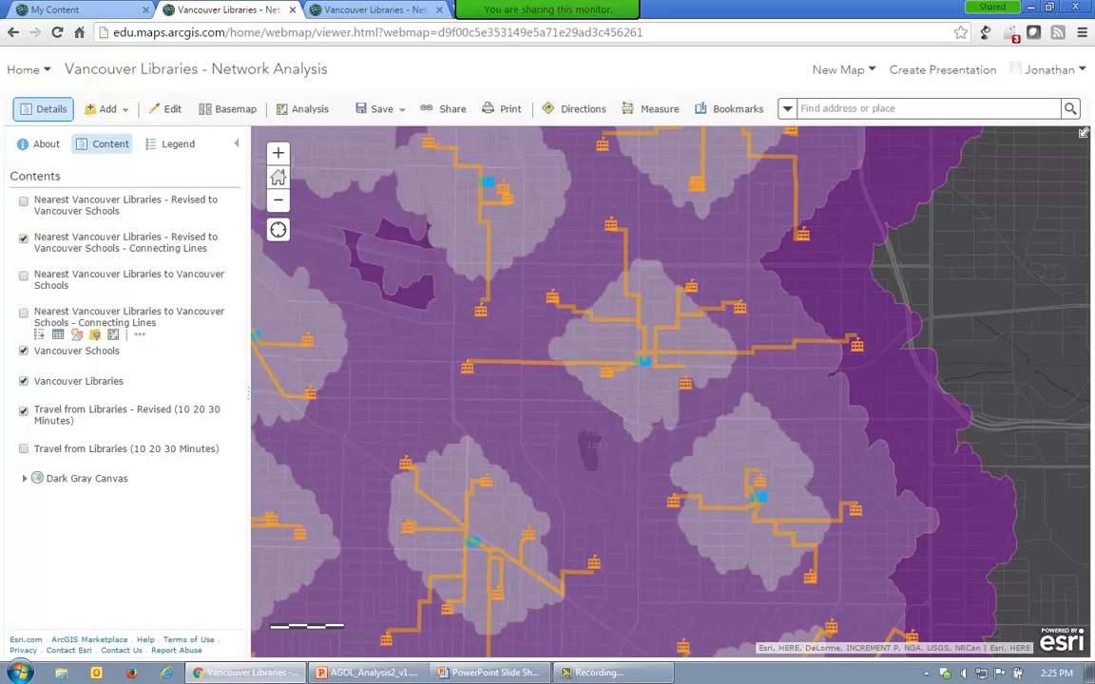
left_click_drag(732, 325, 807, 347)
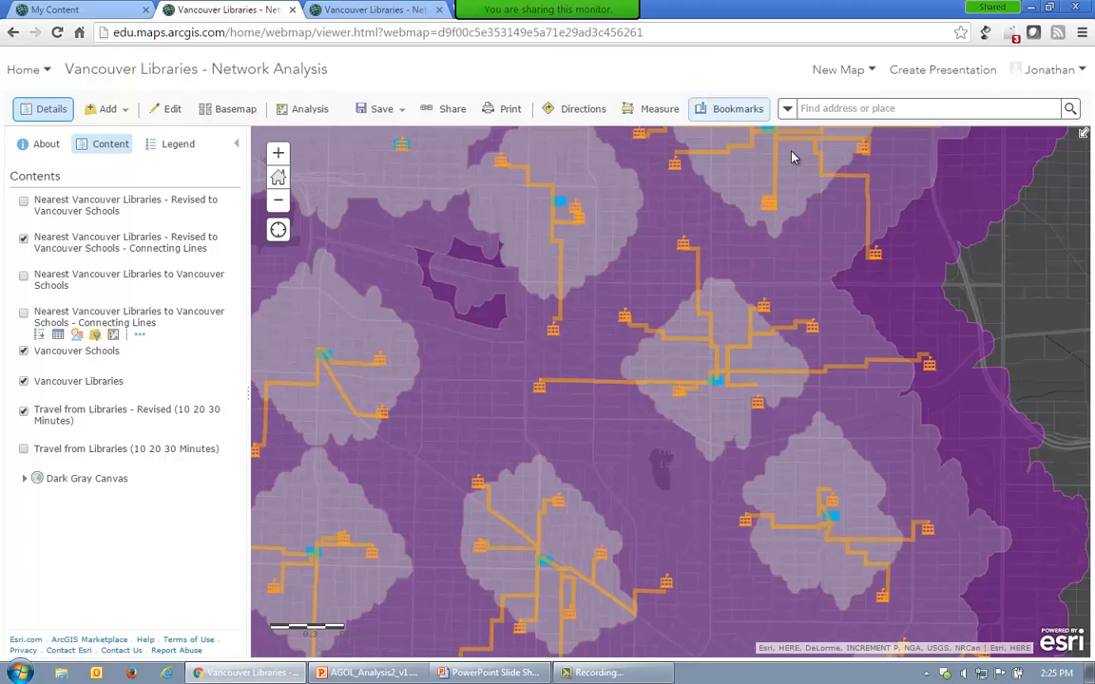
Step: Switch to the PowerPoint slide show and advance past the Network-analysis demonstration slide
key("alt+Tab")
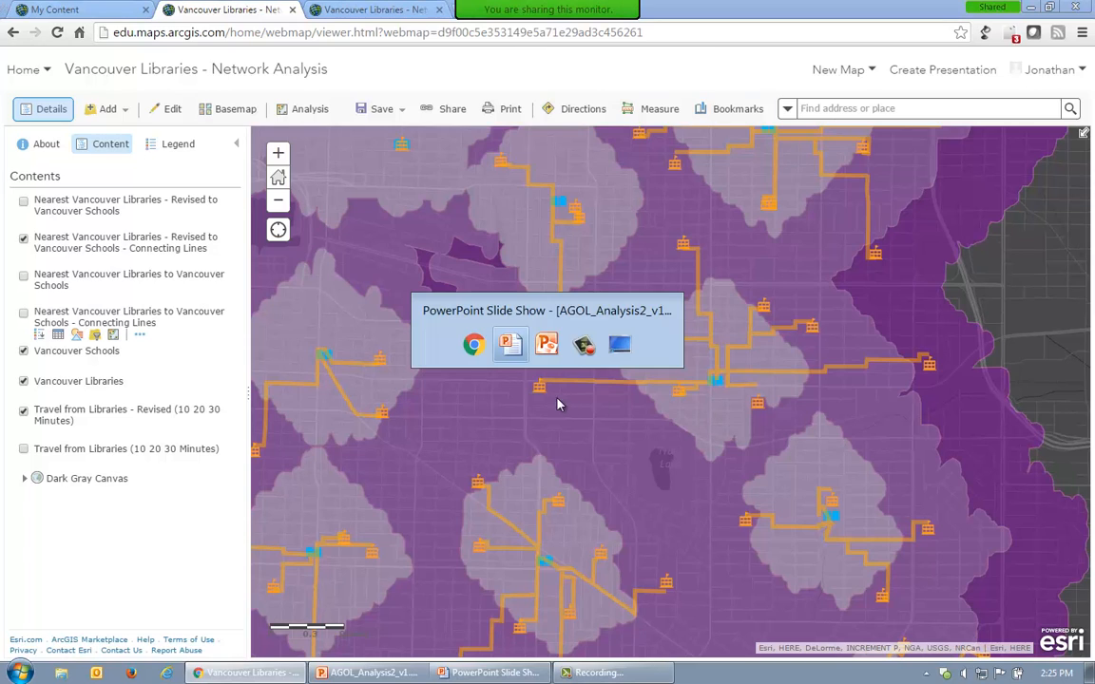
left_click(511, 346)
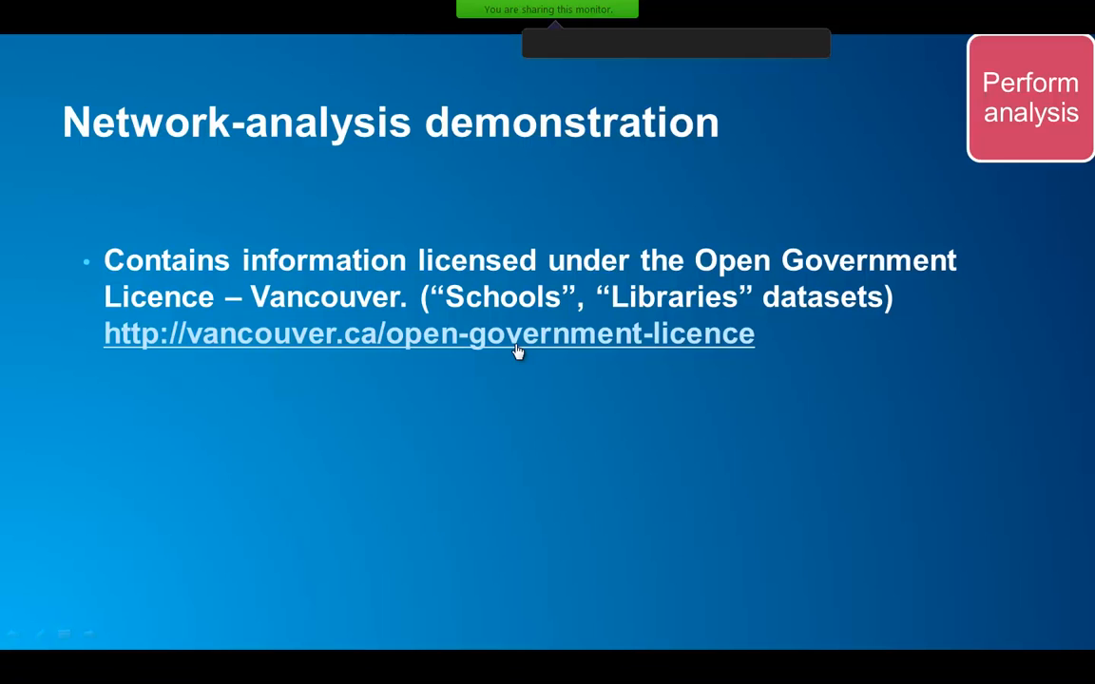
left_click(582, 433)
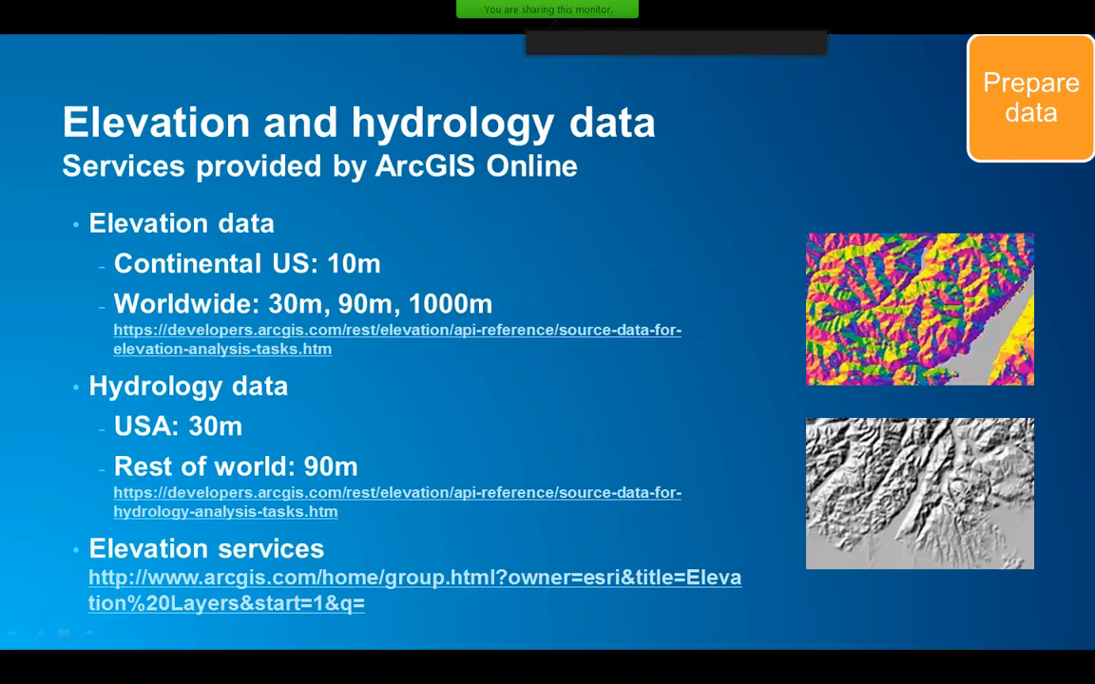
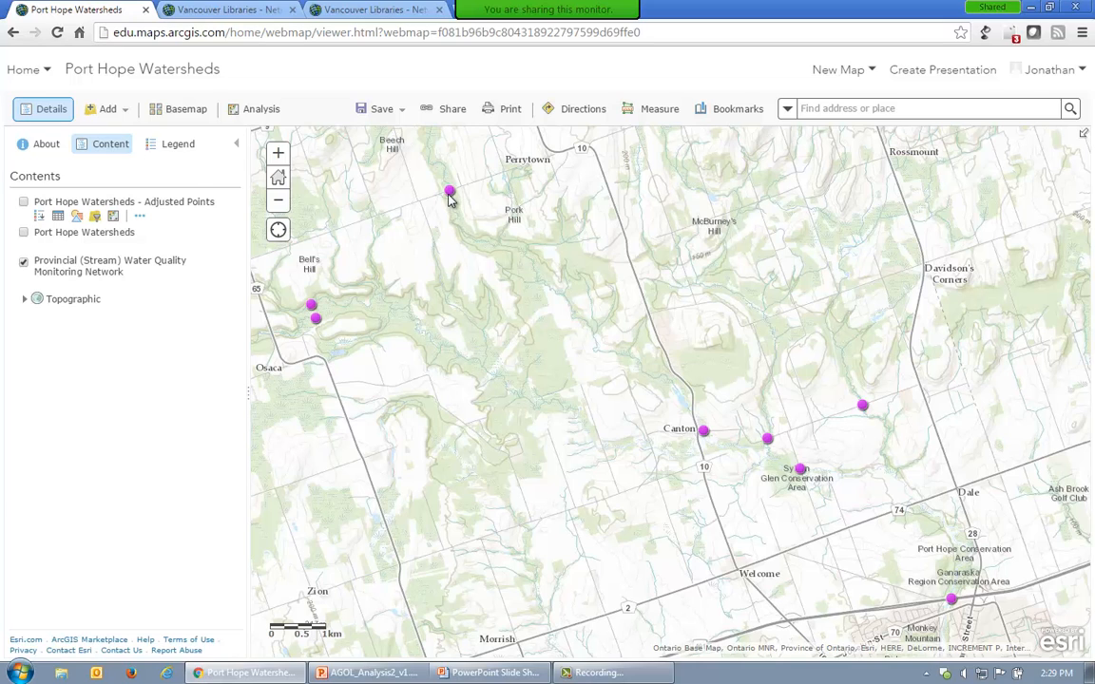
Step: View the attributes of the water quality monitoring station southwest of Perrytown in the Port Hope Watersheds map
left_click(451, 194)
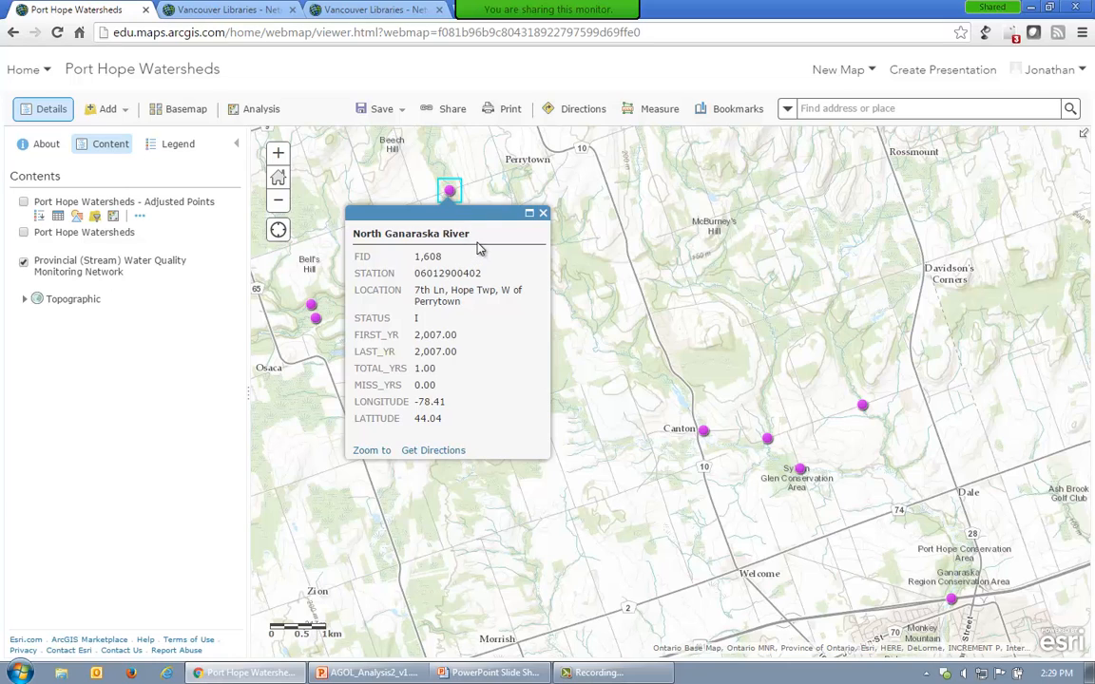
left_click(543, 215)
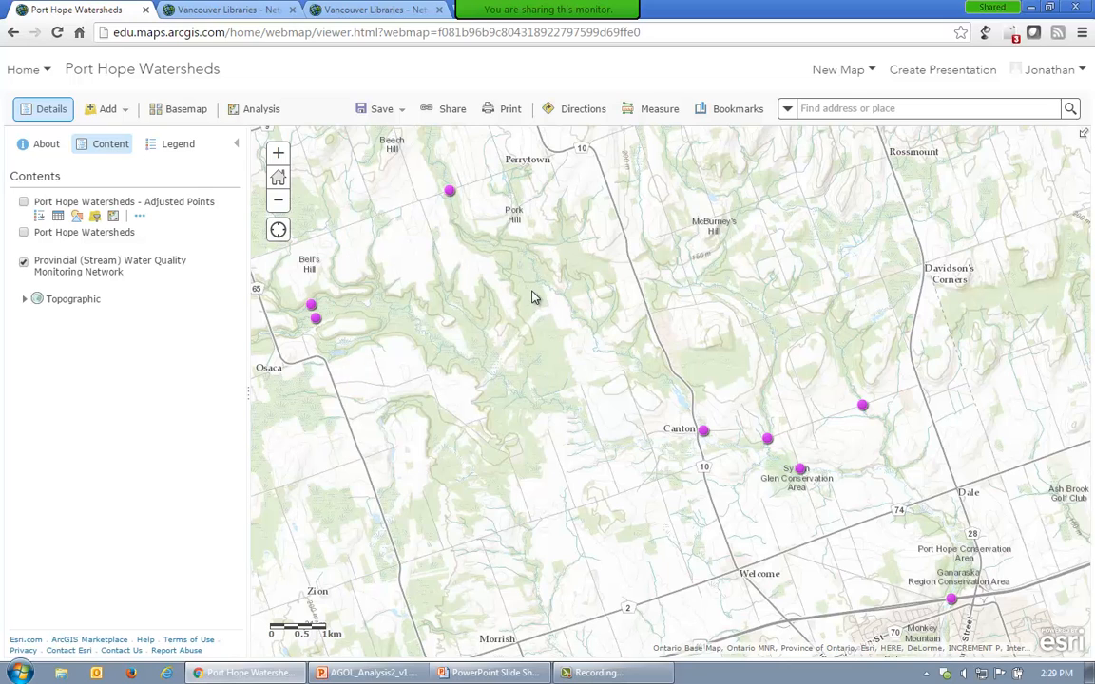
Step: Start a Create Watersheds analysis with Provincial (Stream) Water Quality Monitoring Network as the point features
left_click(256, 112)
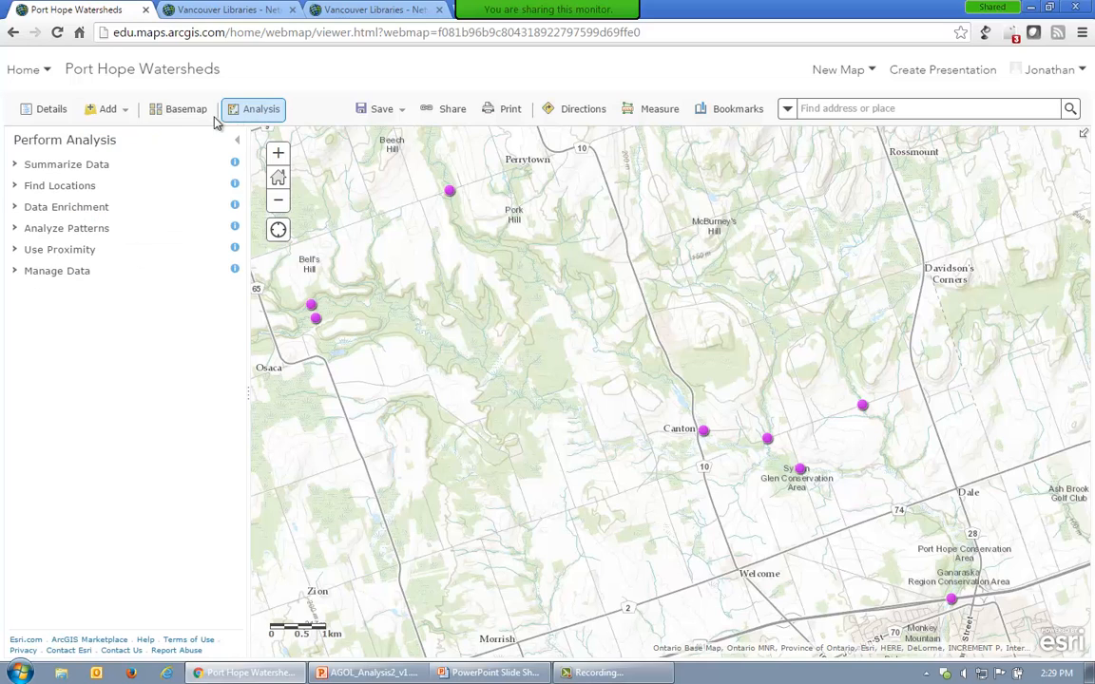
left_click(148, 187)
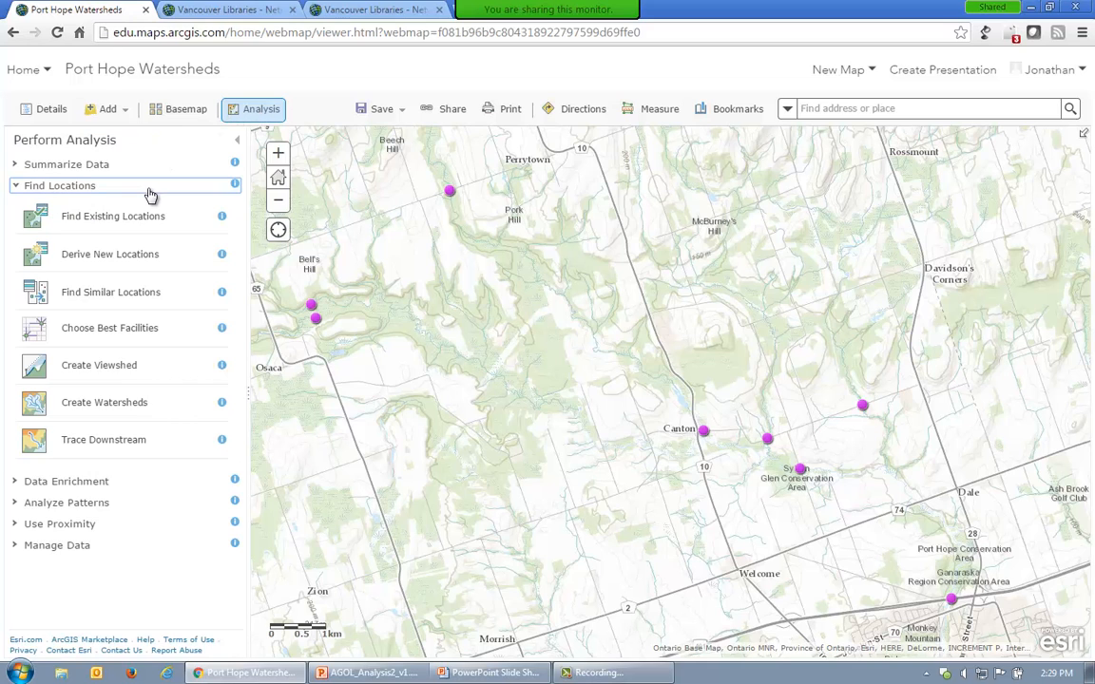
left_click(127, 407)
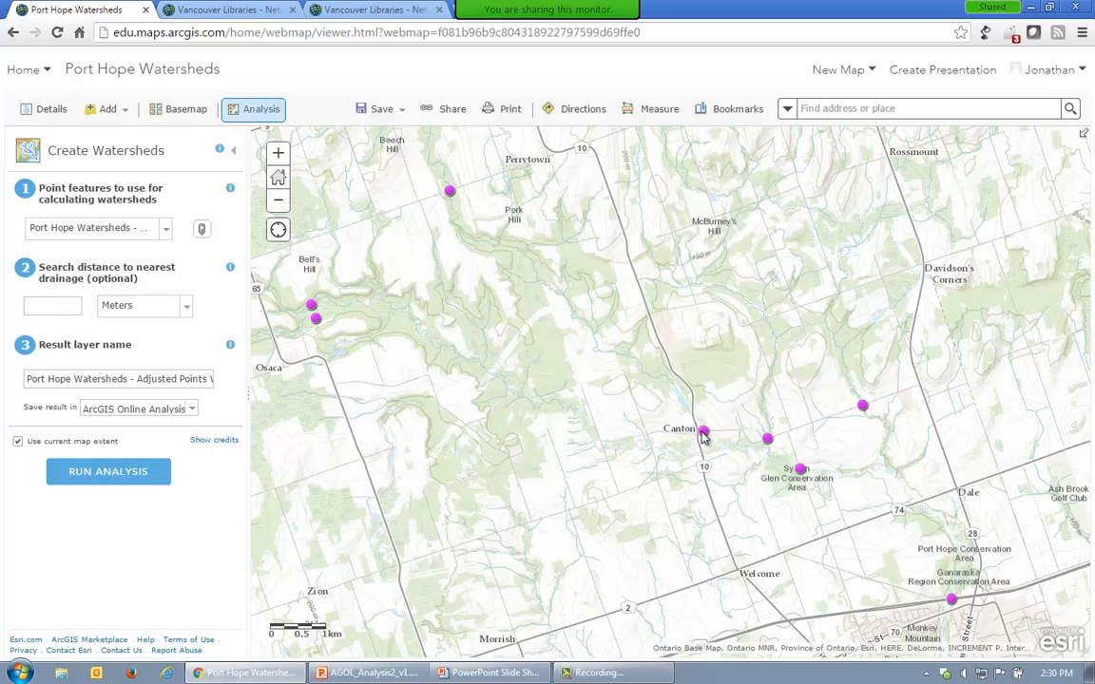
left_click(157, 229)
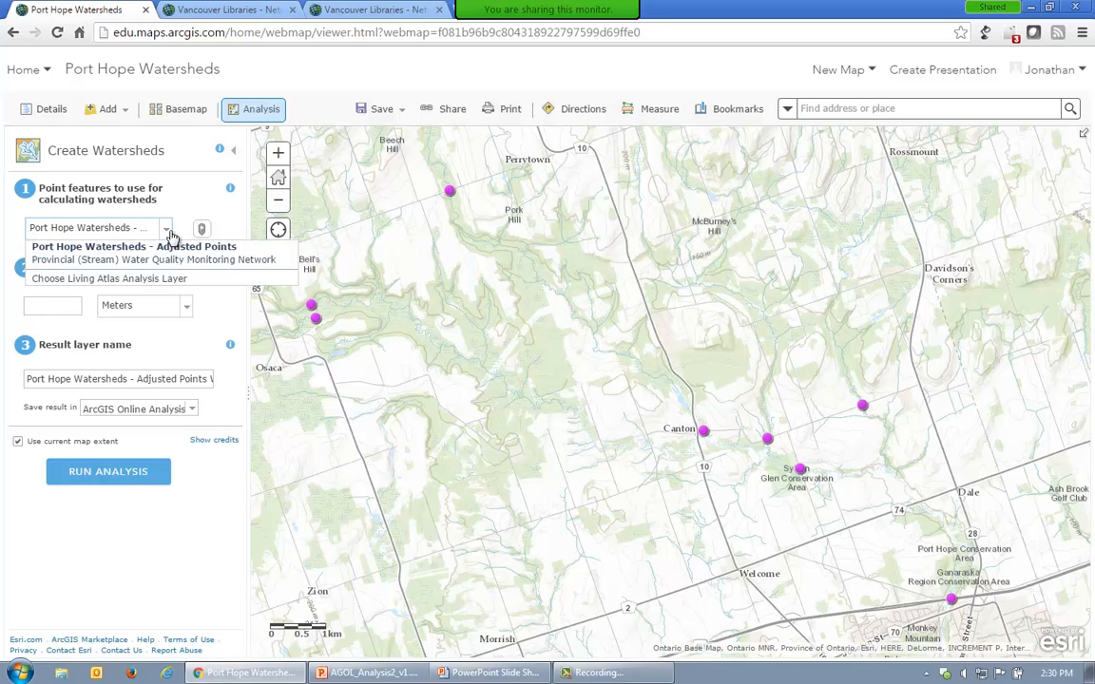
left_click(176, 260)
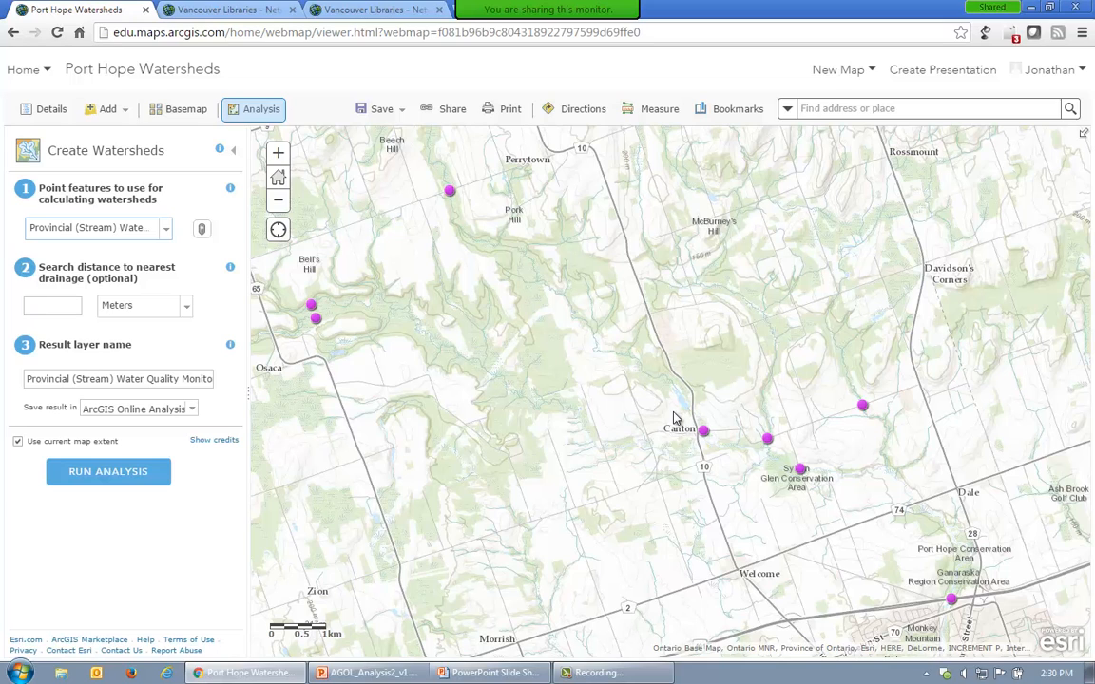
Step: Set the search distance to nearest drainage to 10 meters and review the full result layer name
left_click(47, 307)
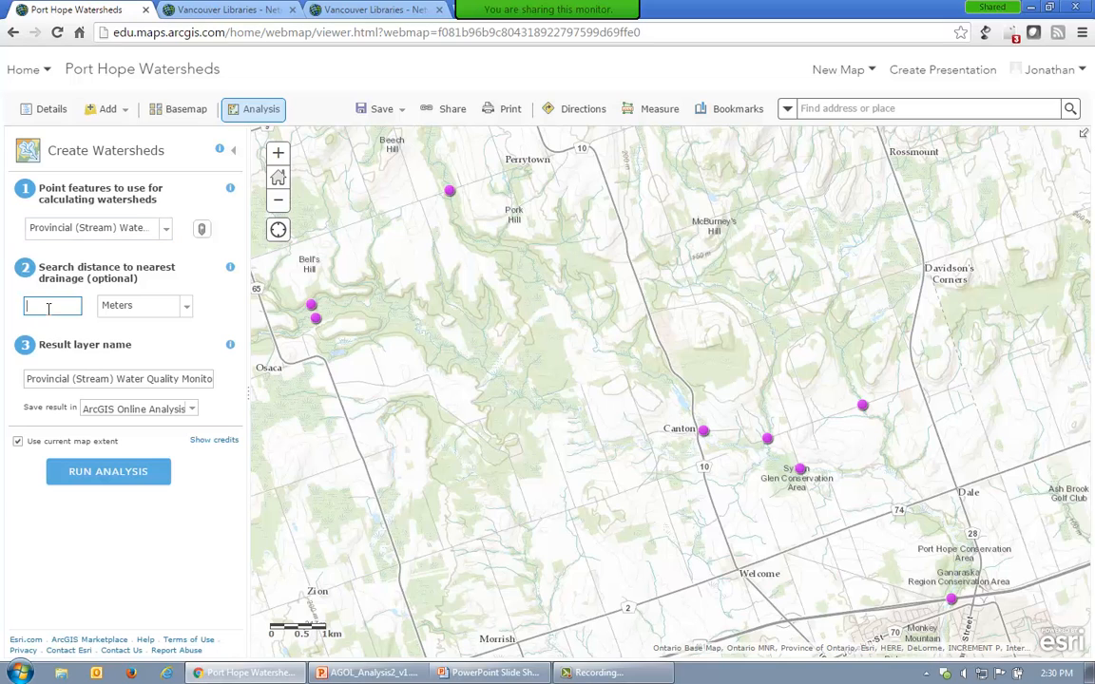
type("10")
left_click(114, 379)
key("End")
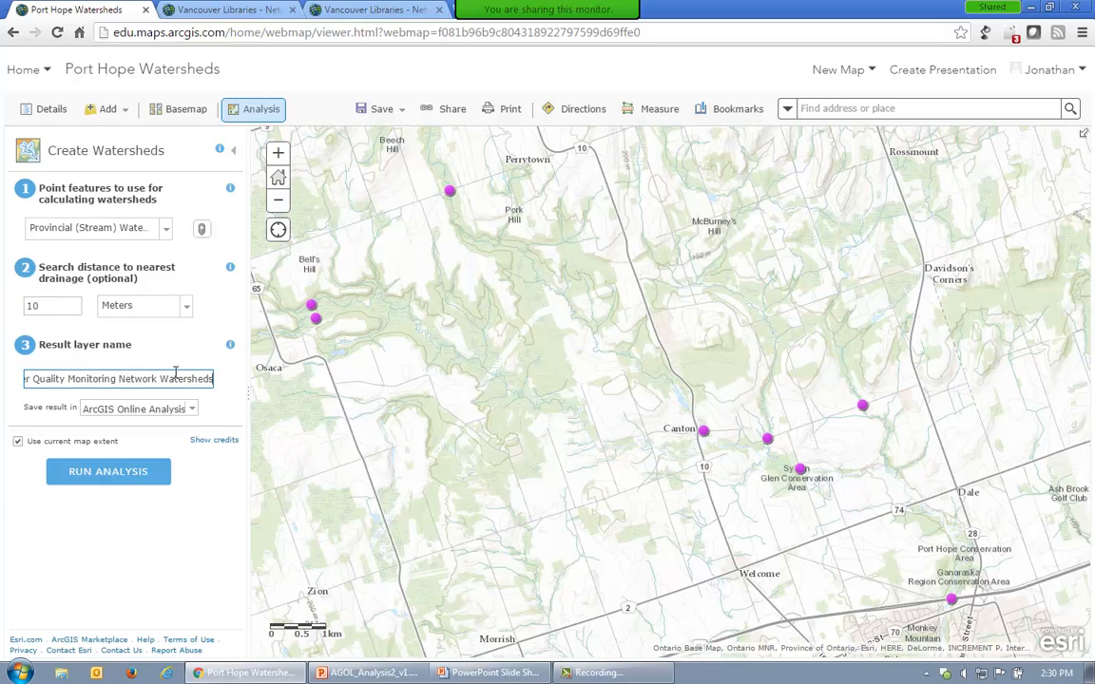
key("Home")
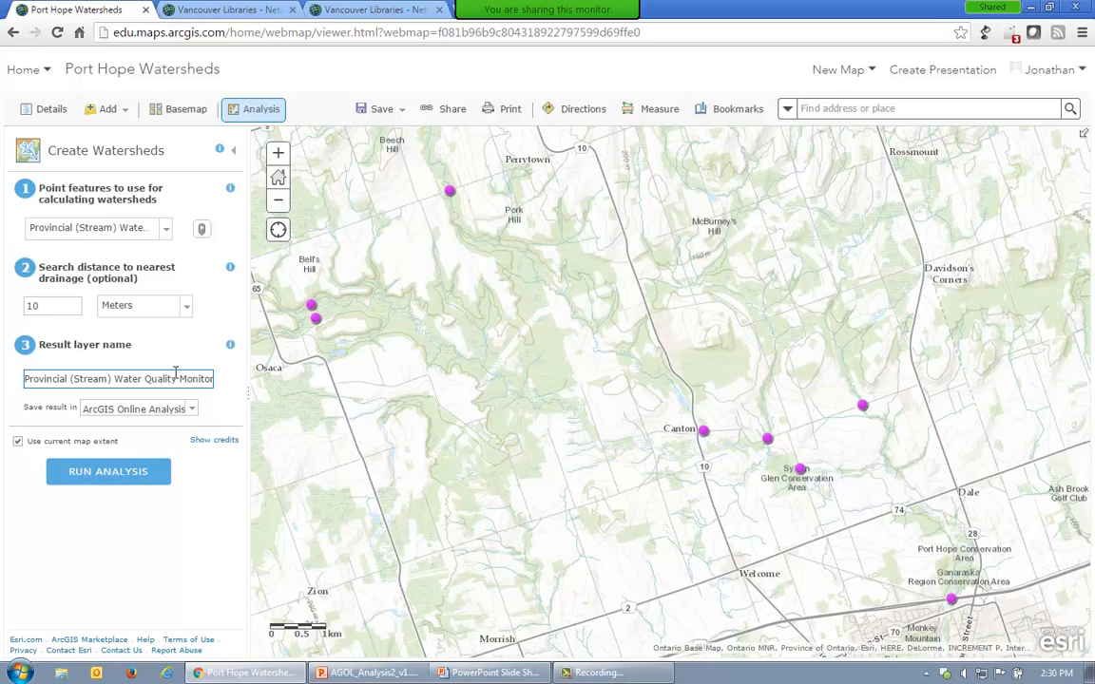
Step: Show the Port Hope Watersheds and Port Hope Watersheds - Adjusted Points layers and look closer at the point near Canton
left_click(47, 111)
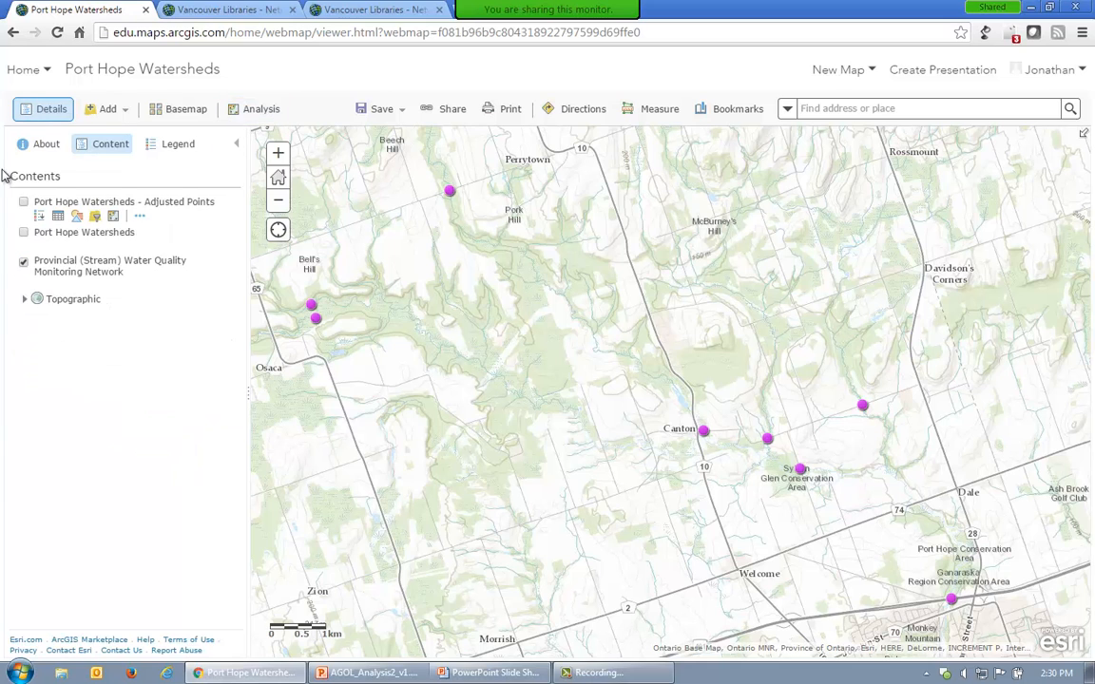
left_click(24, 232)
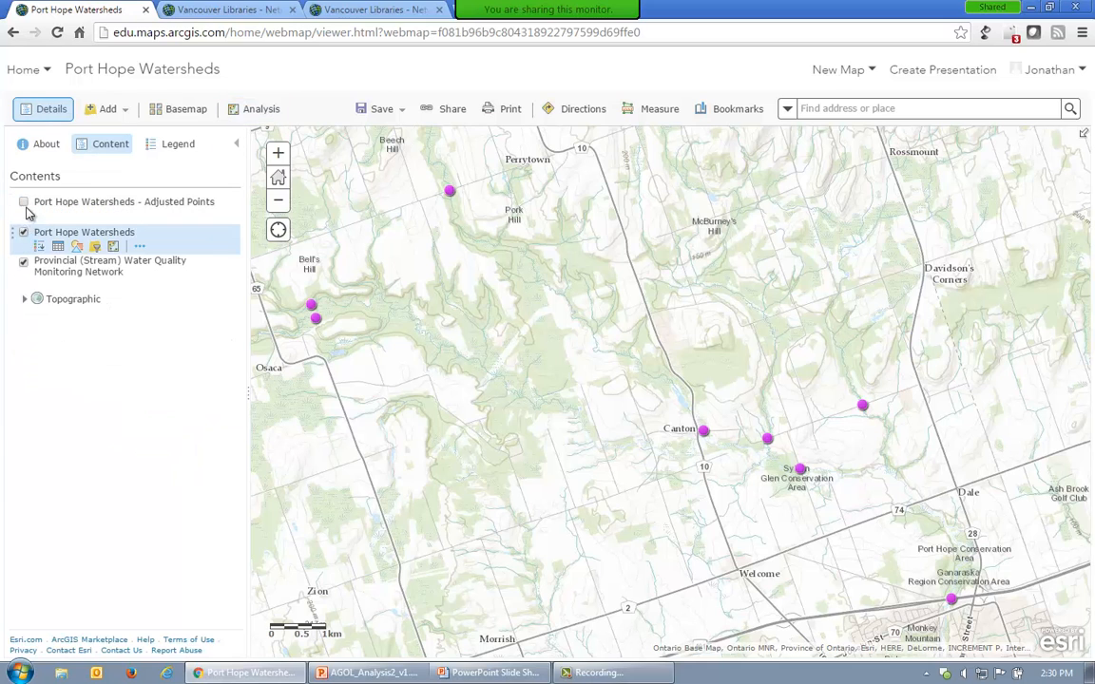
left_click(23, 201)
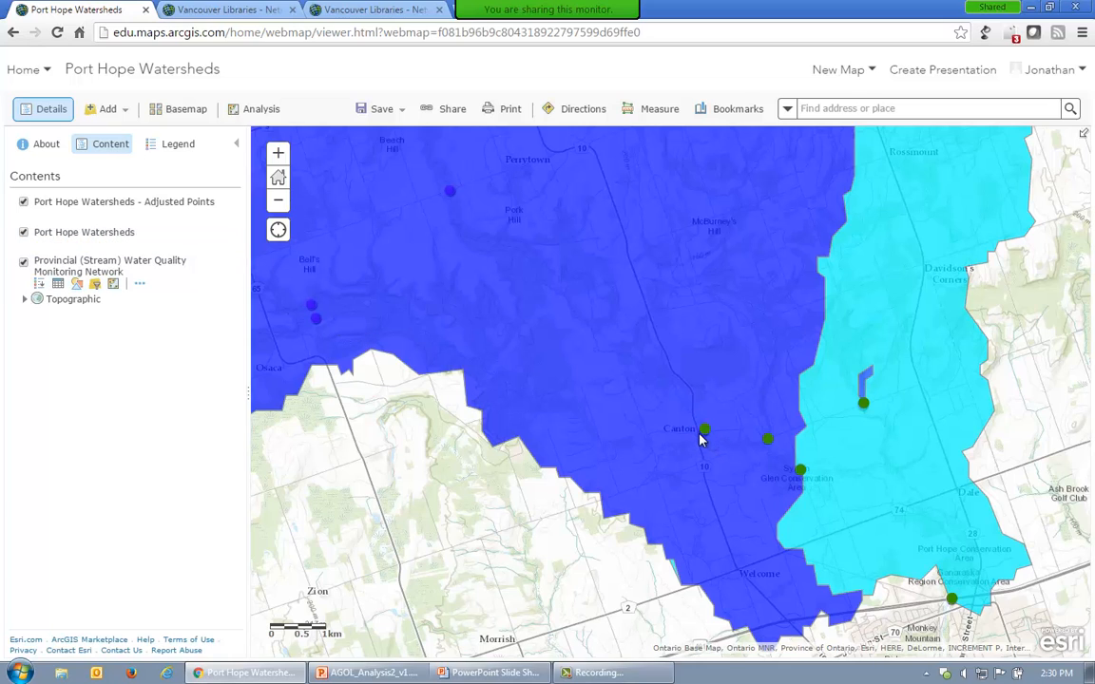
scroll(707, 433, "up", 1)
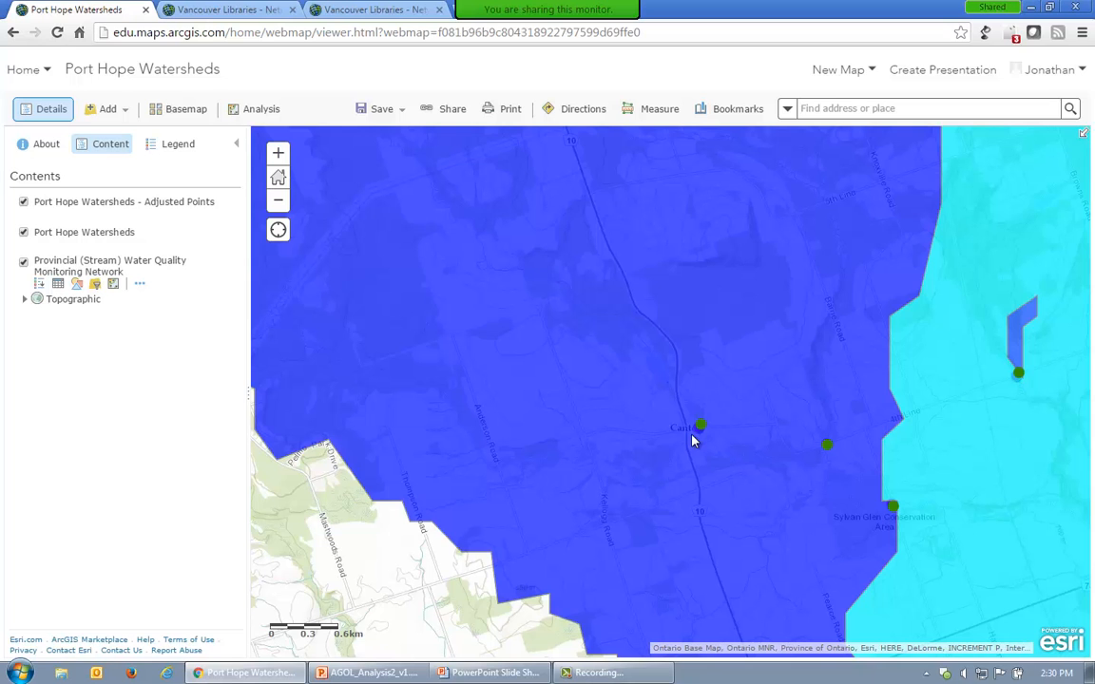
Step: Hide the Port Hope Watersheds - Adjusted Points layer and view the lower part of the watersheds down to Port Hope
left_click(24, 203)
scroll(419, 342, "down", 1)
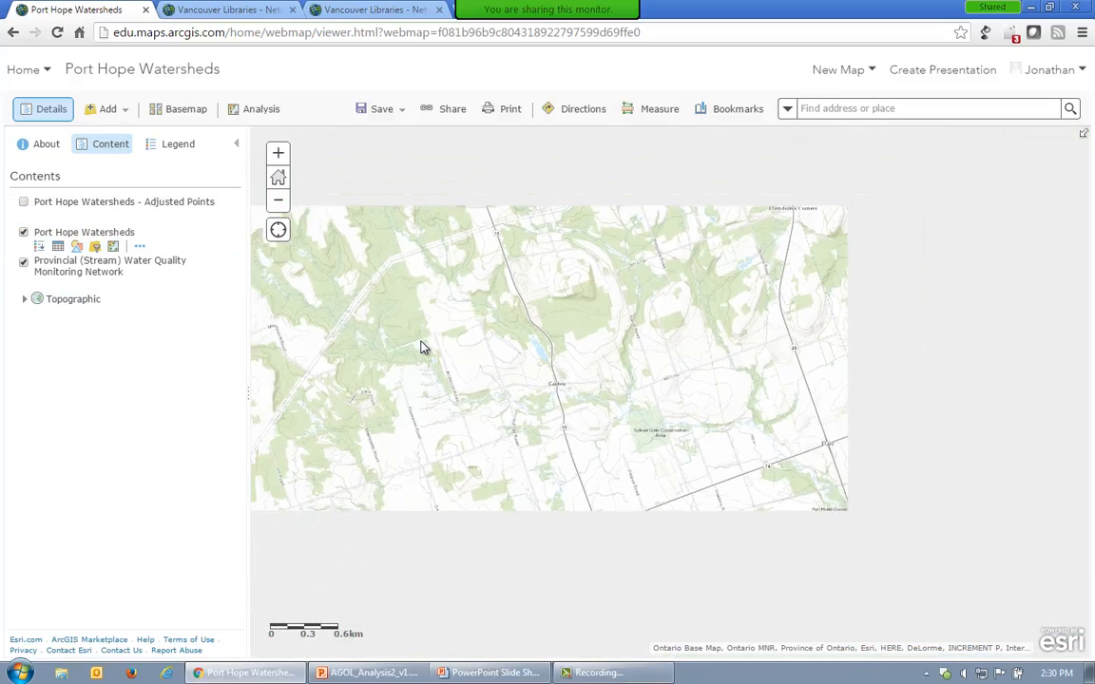
left_click_drag(508, 410, 564, 397)
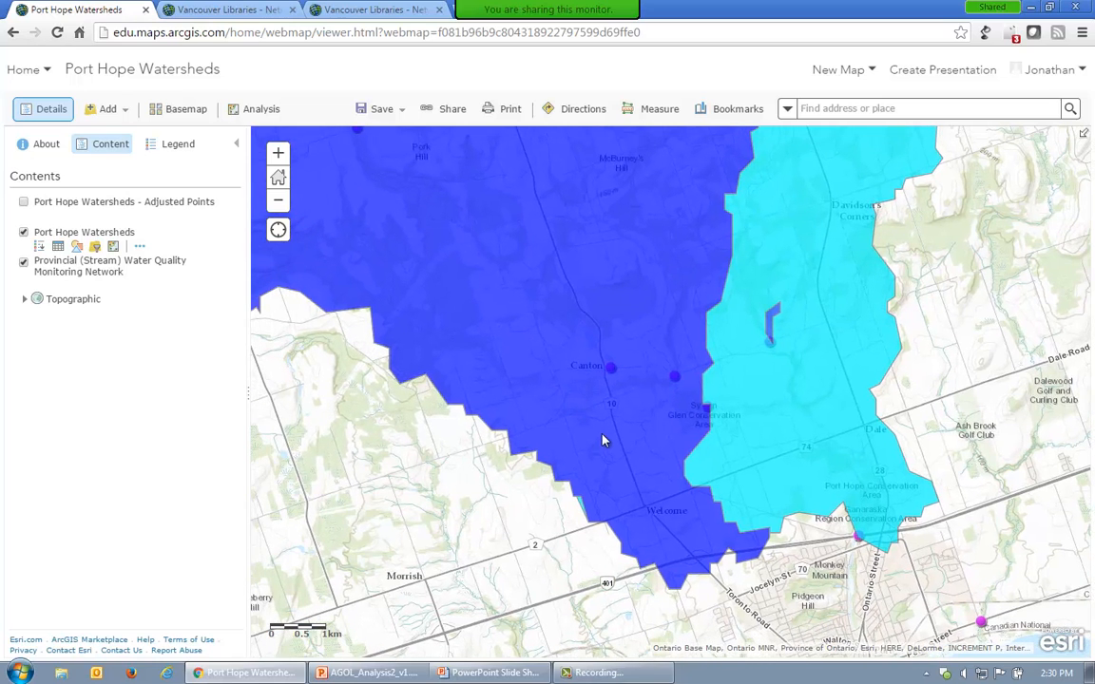
Step: Examine the dark blue watershed's attributes, including its pour point ID, data description, area and station location
left_click(604, 436)
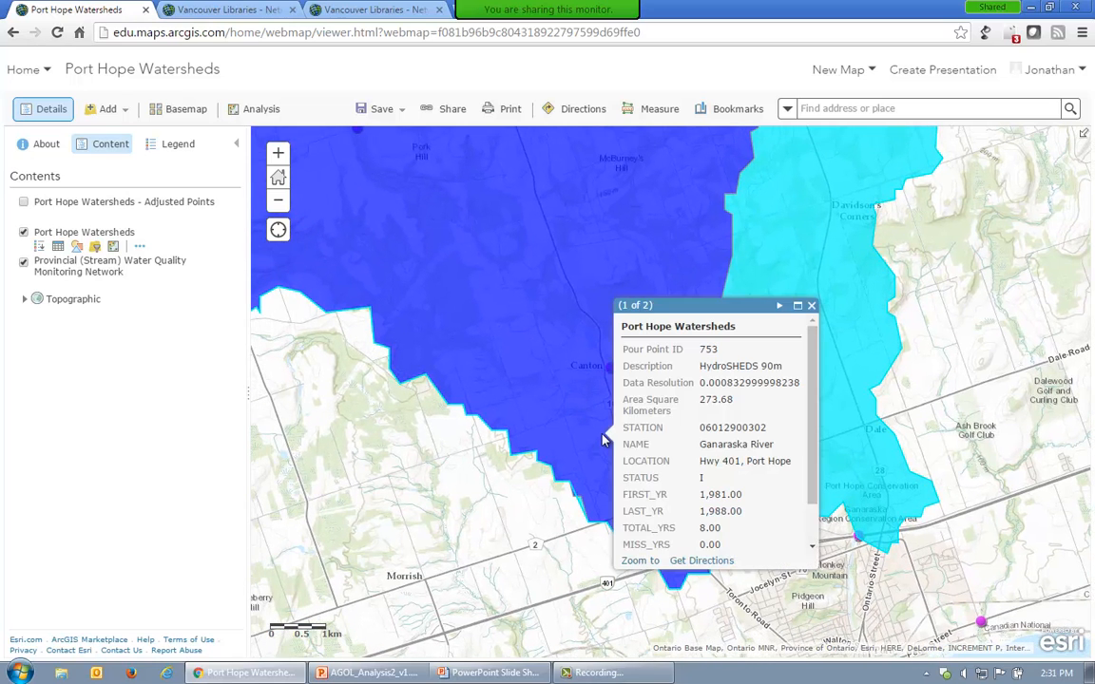
double_click(705, 400)
left_click(725, 442)
left_click_drag(724, 436, 739, 461)
left_click(759, 461)
double_click(708, 350)
left_click(708, 350)
left_click(811, 305)
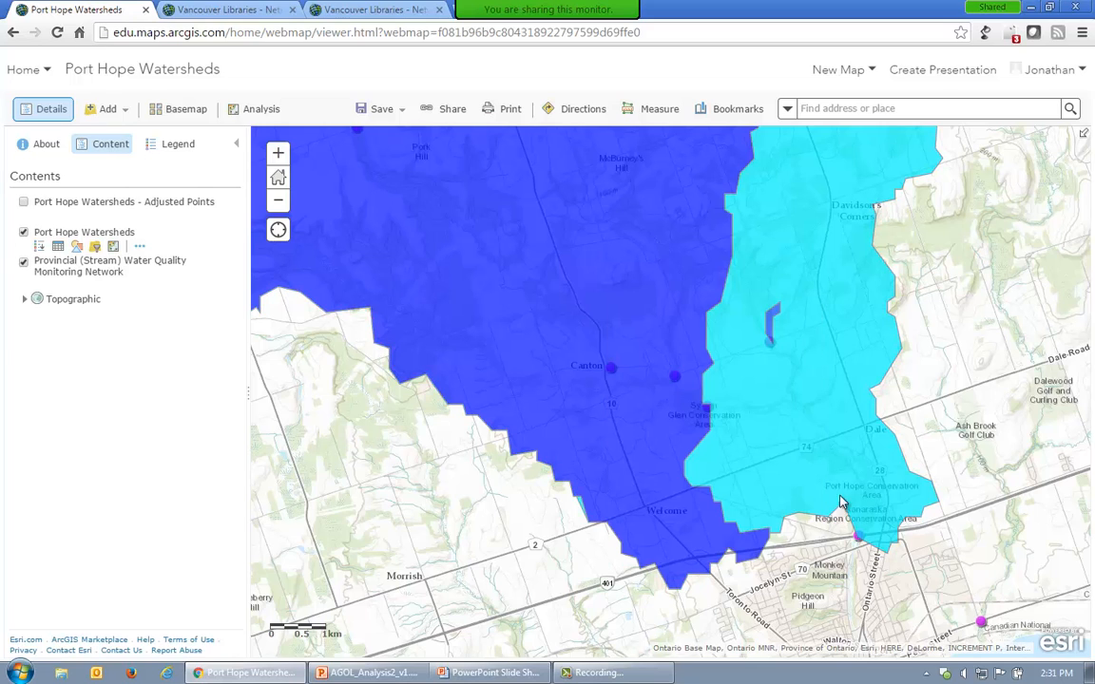
Step: Examine the attributes and location of the Ganaraska River monitoring station at Hwy 401, Port Hope
left_click(857, 538)
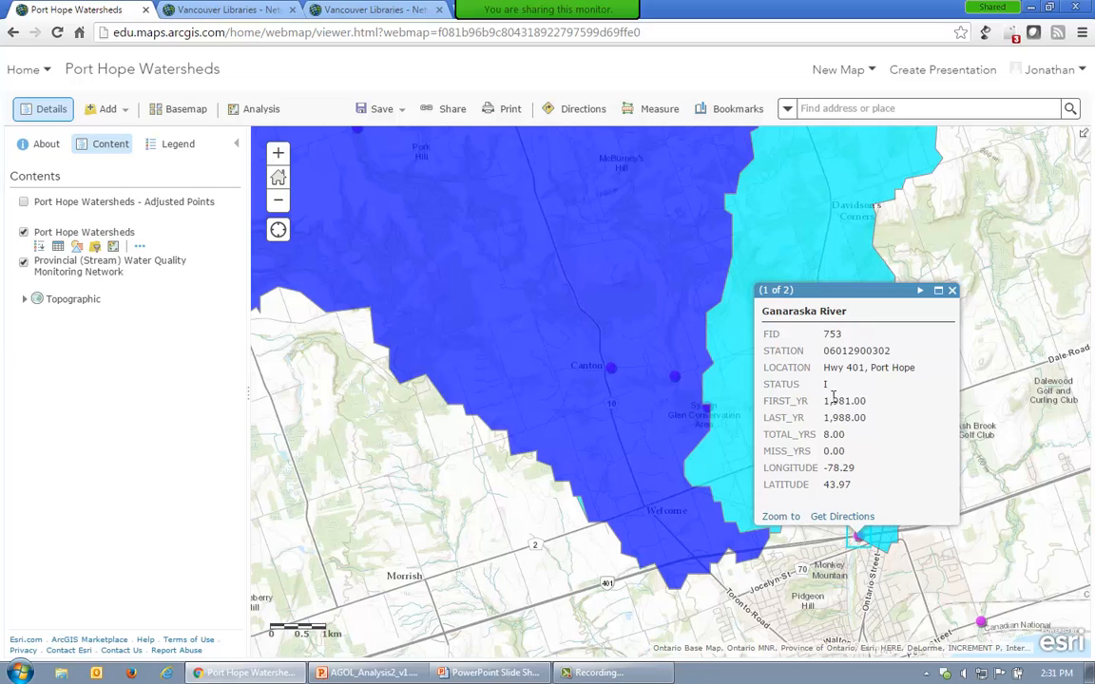
scroll(857, 547, "up", 1)
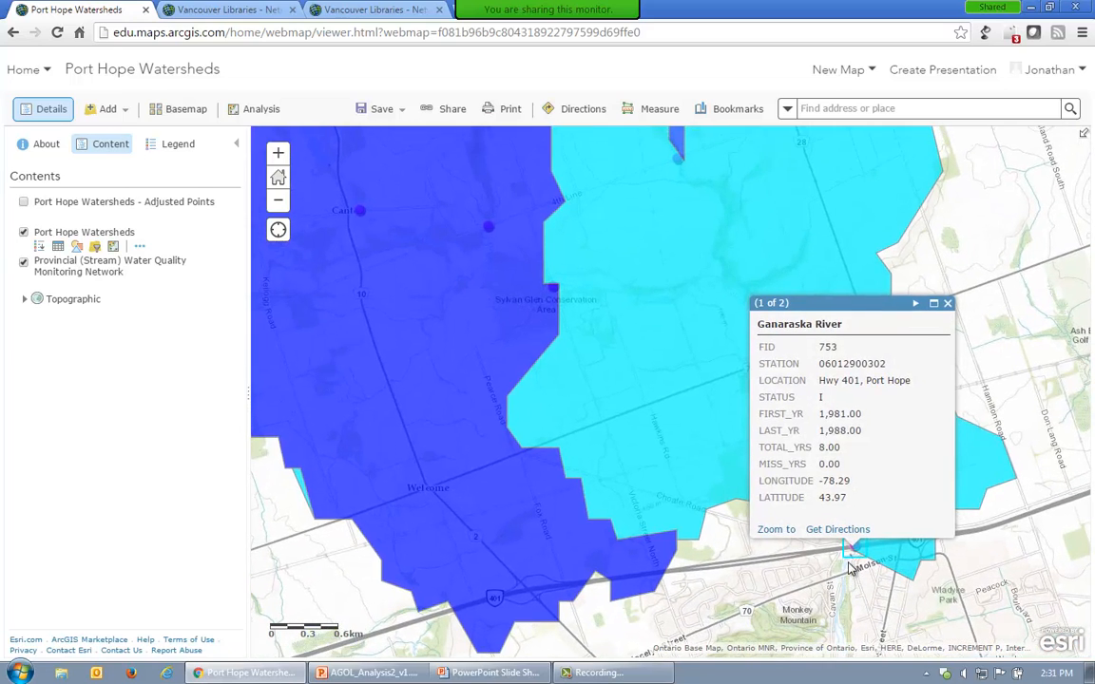
left_click_drag(856, 561, 825, 463)
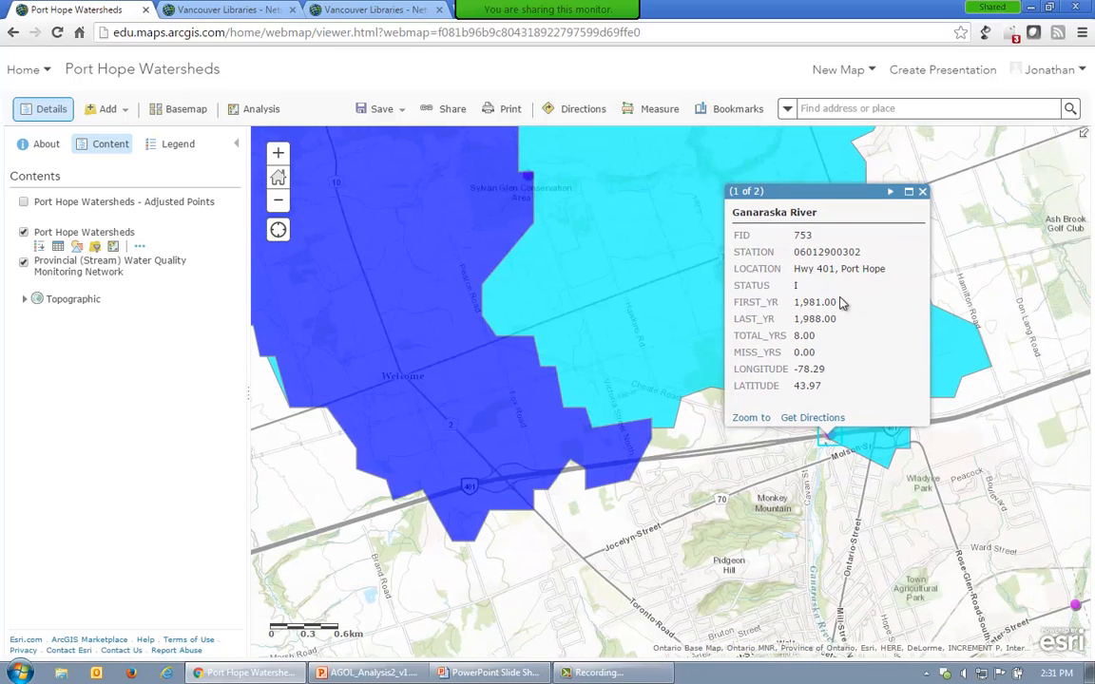
left_click(922, 191)
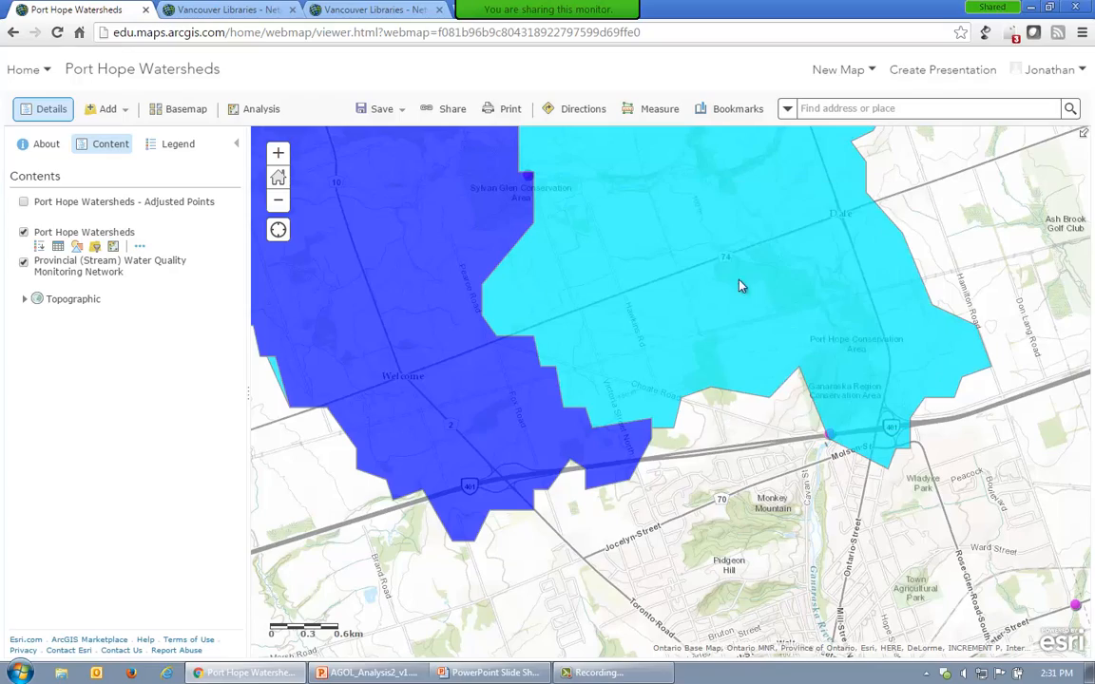
Step: Examine the attributes of the small light blue watershed east of Canton and of the monitoring station at its tip
scroll(727, 399, "up", 1)
scroll(691, 454, "down", 2)
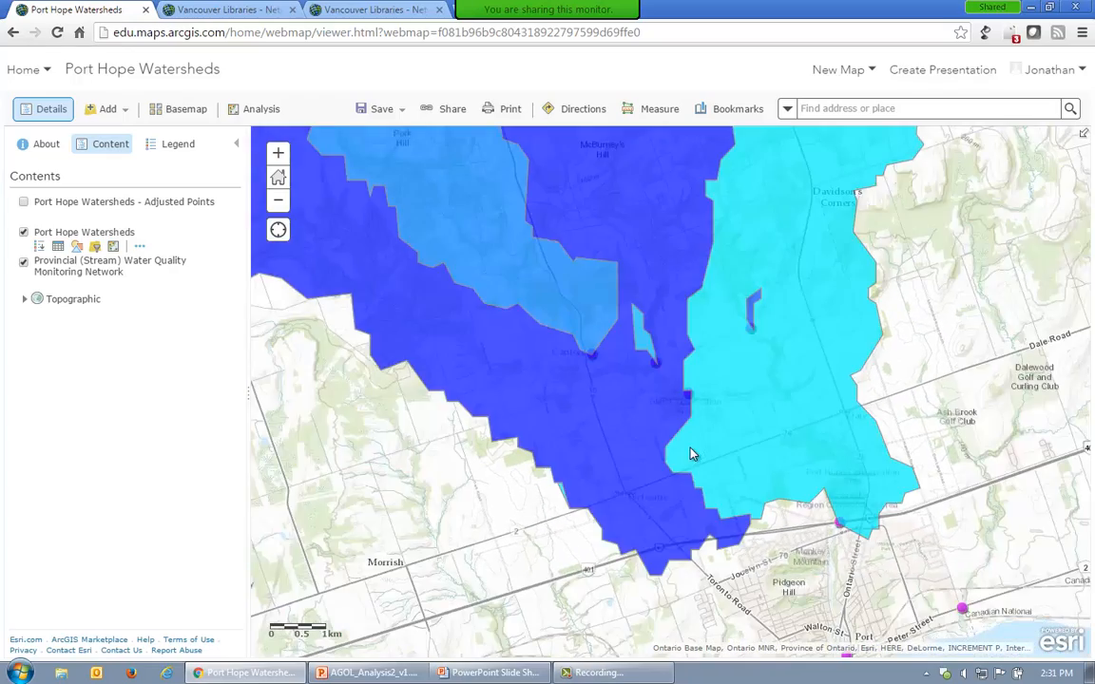
scroll(690, 452, "up", 1)
left_click_drag(642, 420, 682, 520)
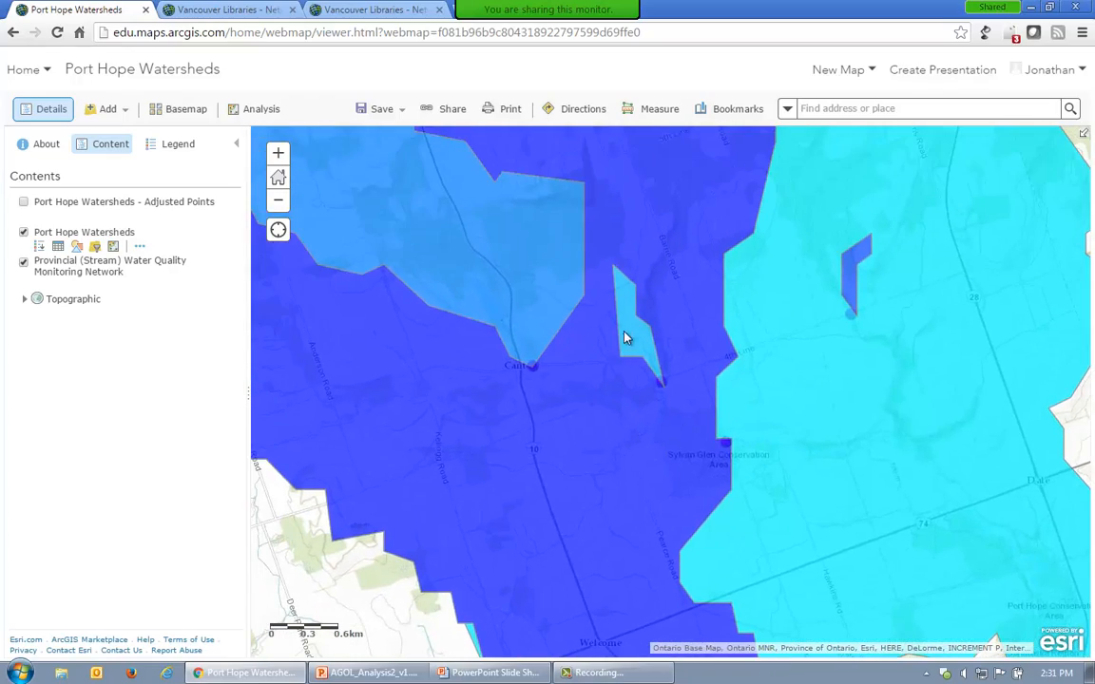
left_click(628, 342)
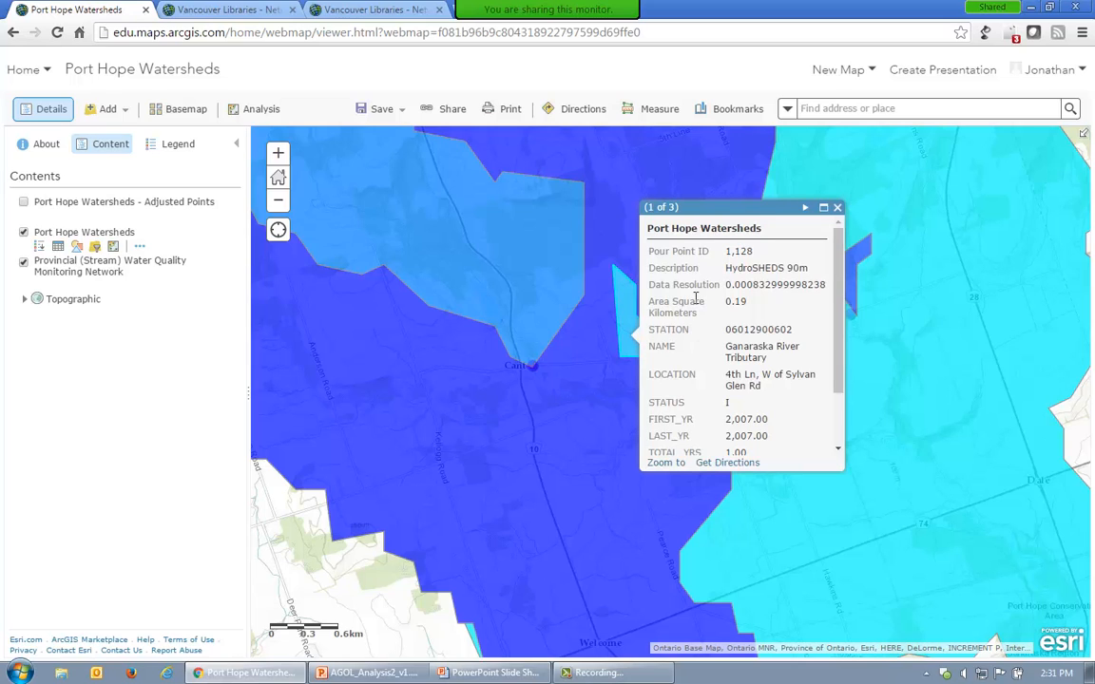
left_click(837, 208)
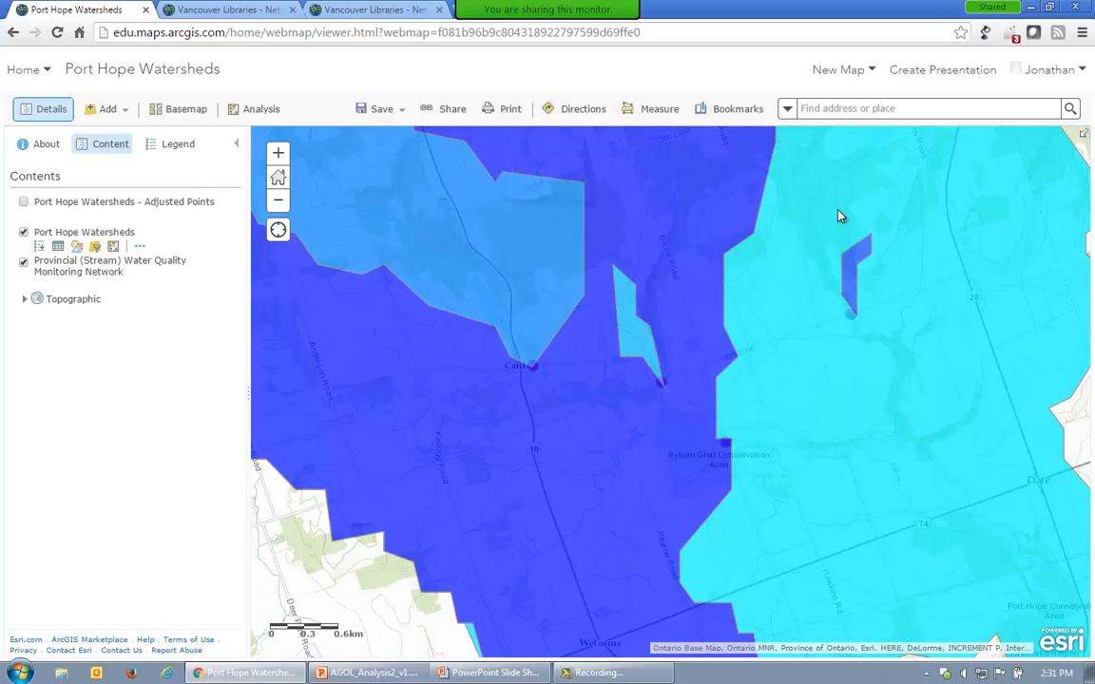
left_click(662, 384)
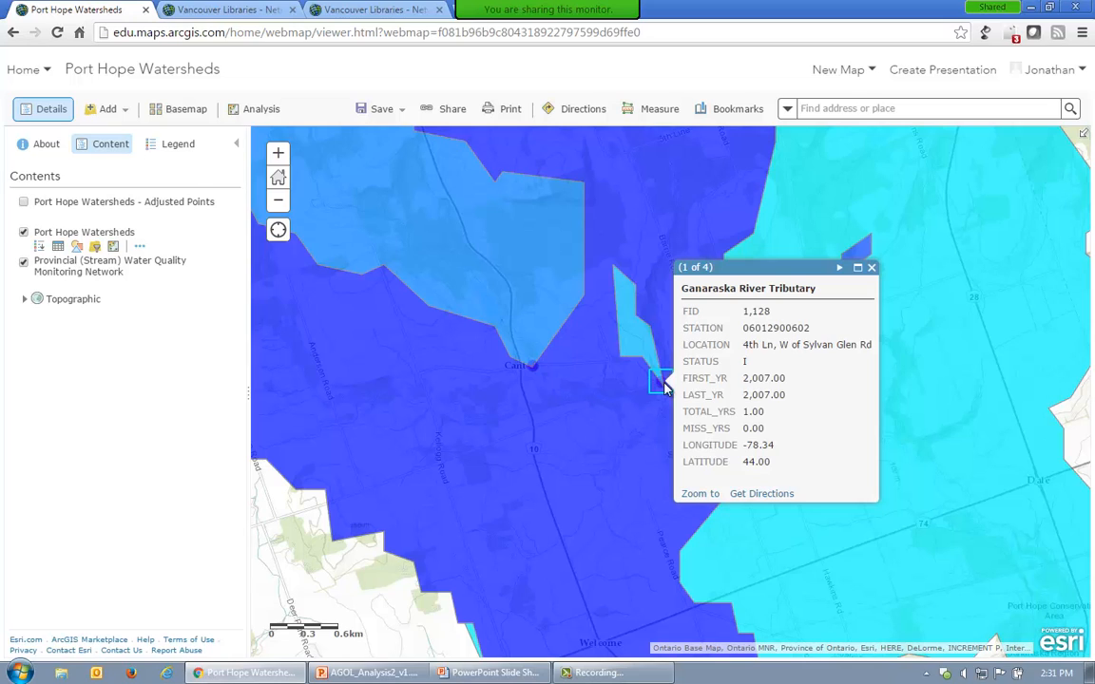
left_click(872, 268)
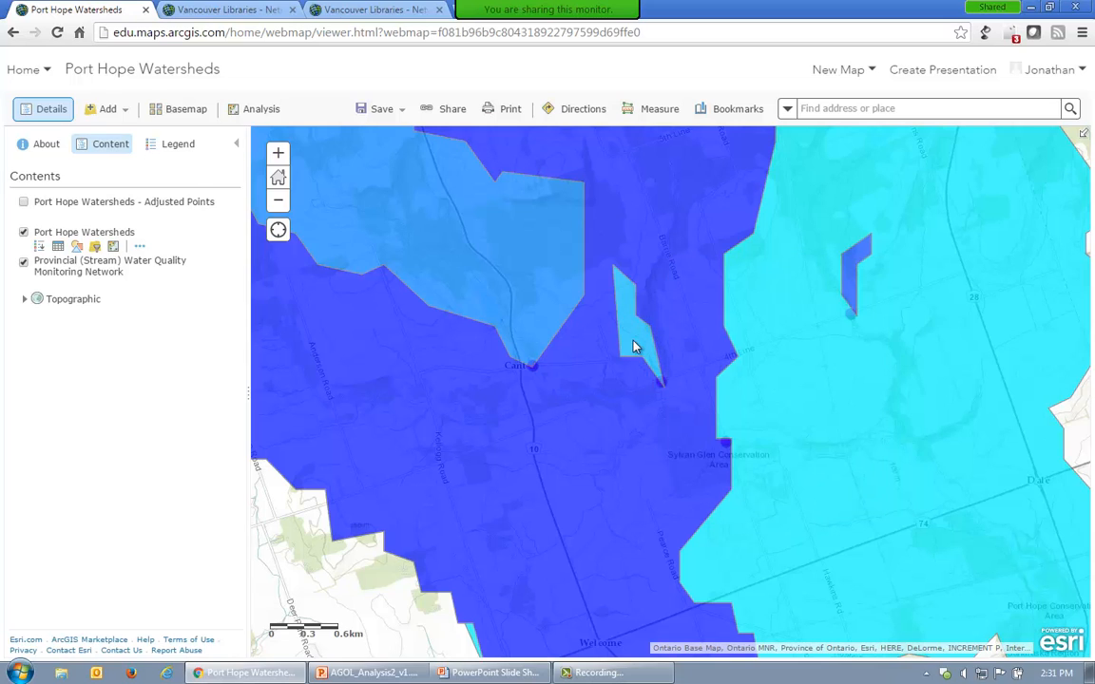
Step: Recheck the Hwy 401 station's attributes, then compare its position with the surrounding watersheds between Canton and Port Hope
left_click_drag(627, 353, 572, 221)
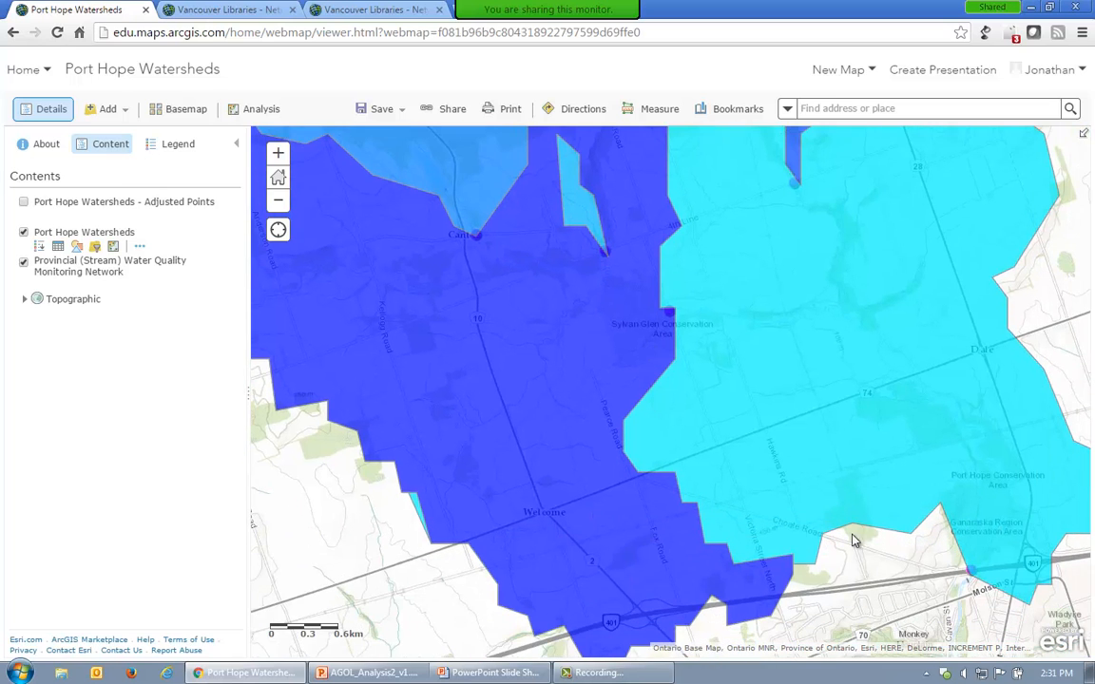
left_click(968, 569)
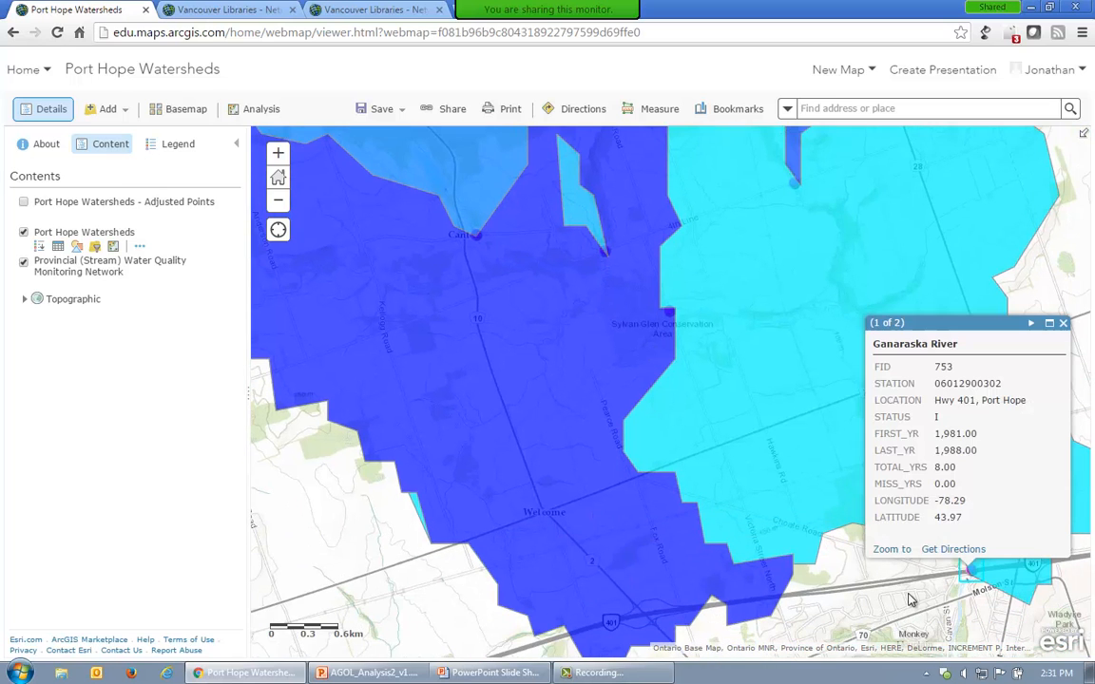
scroll(897, 597, "down", 1)
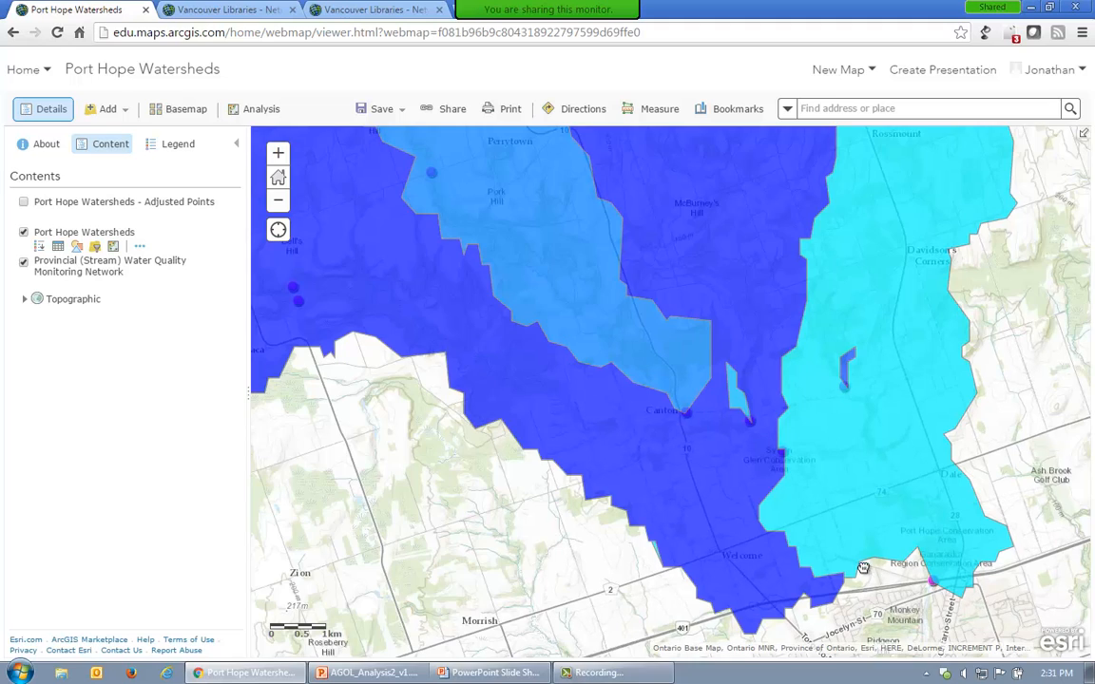
left_click_drag(876, 604, 863, 567)
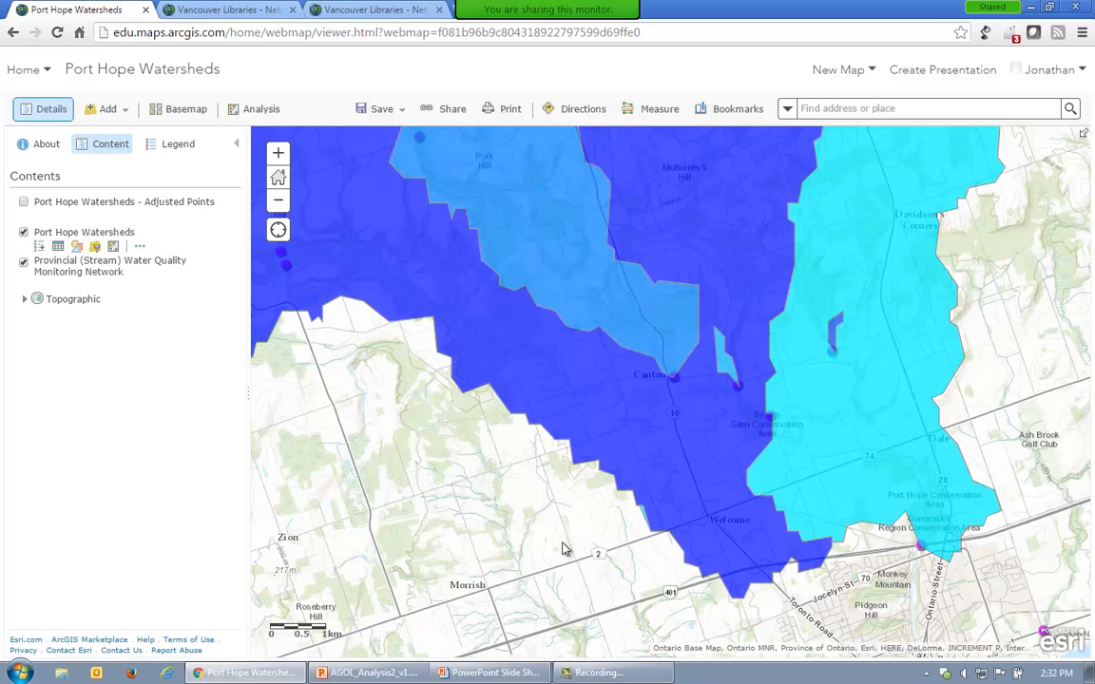
Step: Save the map and start creating a web app from its sharing options
left_click(387, 119)
left_click(387, 136)
left_click(457, 111)
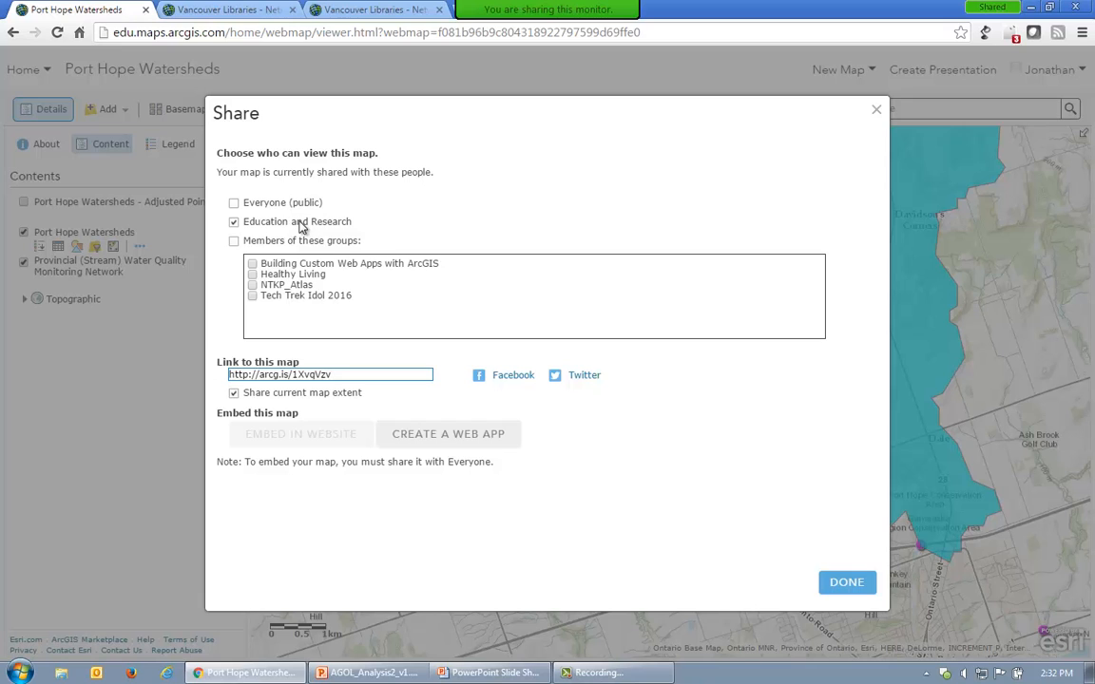
left_click(419, 443)
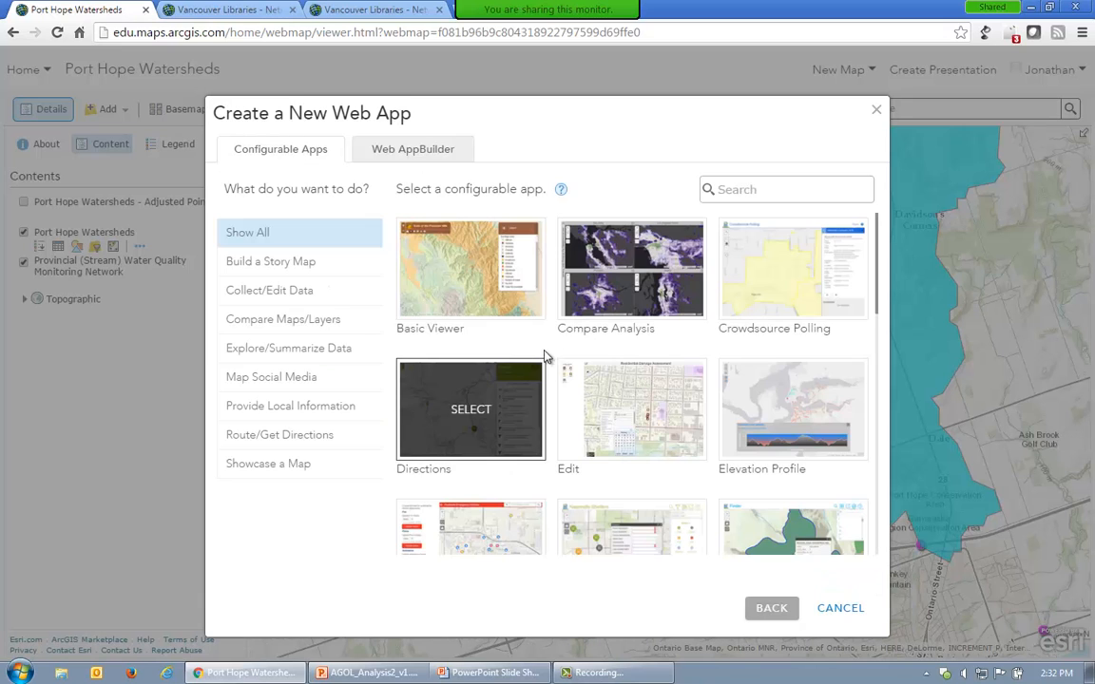
Step: Browse the configurable app templates and open the Web AppBuilder setup for the Port Hope Watersheds map
scroll(548, 366, "down", 4)
scroll(559, 386, "up", 4)
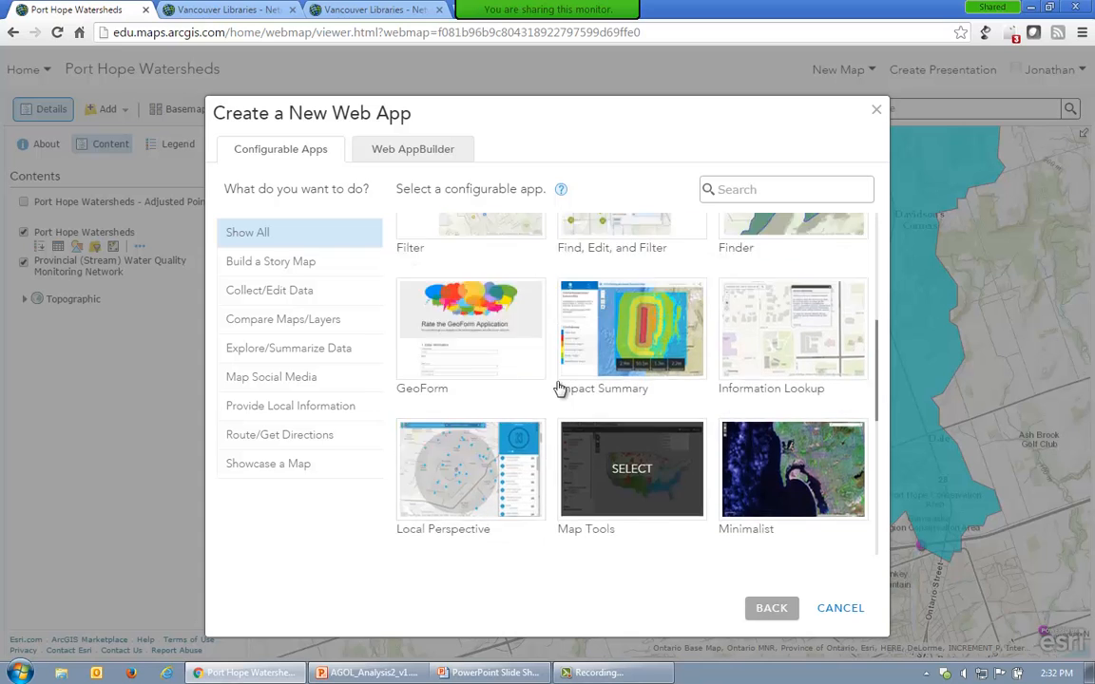
left_click(413, 155)
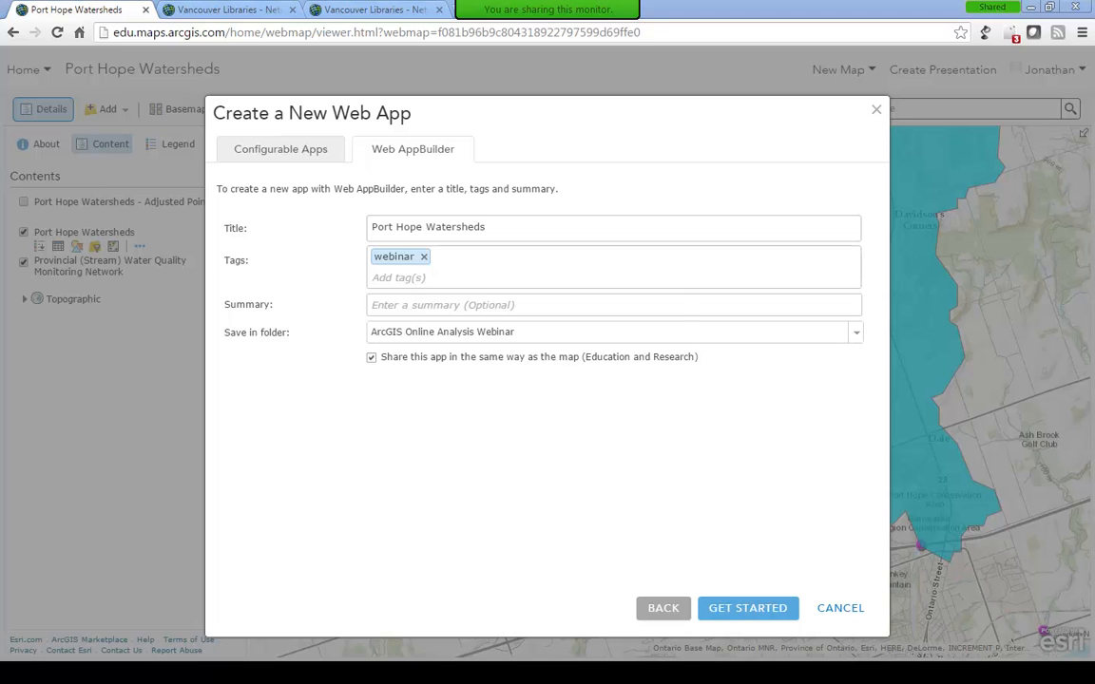
Step: Switch to the PowerPoint slide show and advance to the Web AppBuilder for ArcGIS slide
key("alt+Tab")
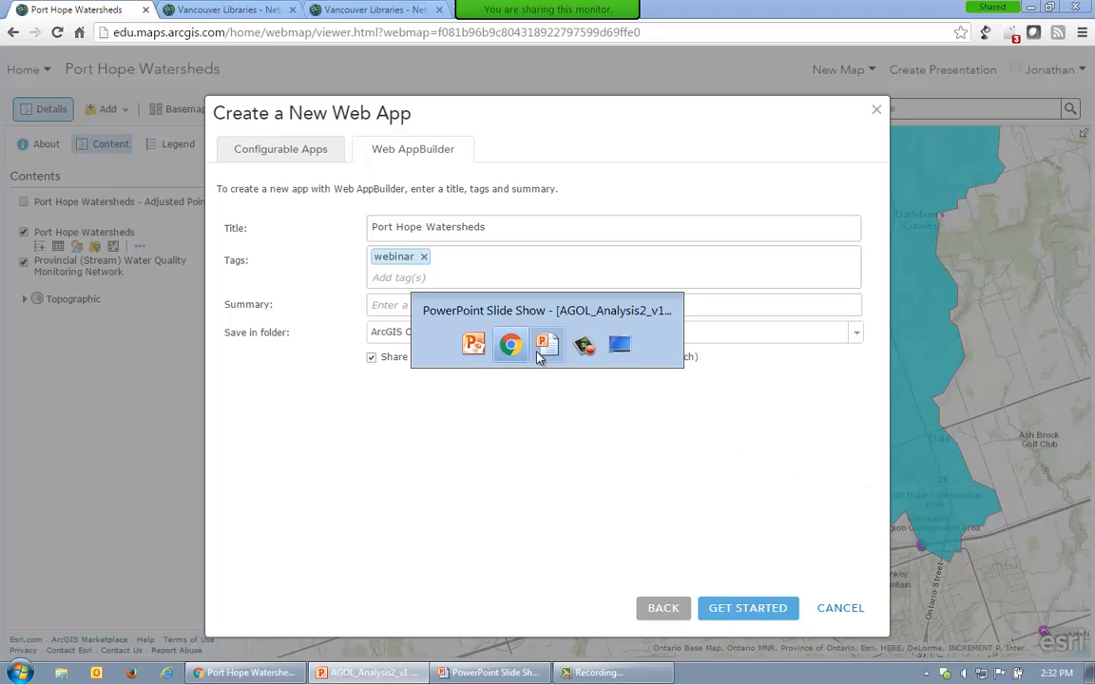
left_click(544, 348)
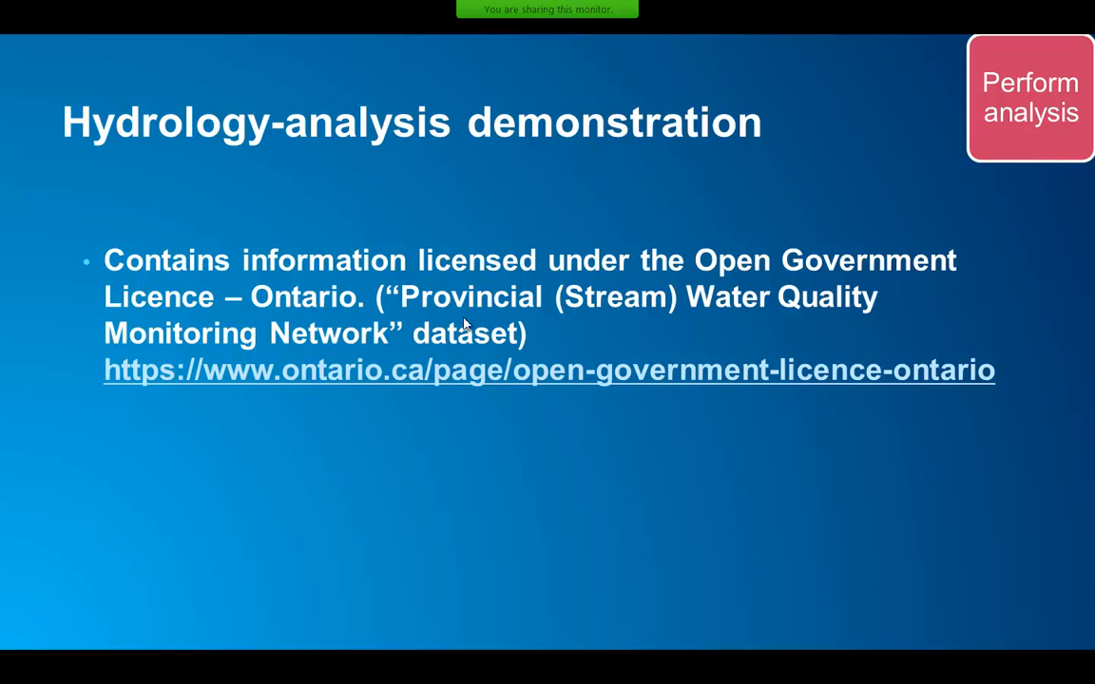
left_click(621, 361)
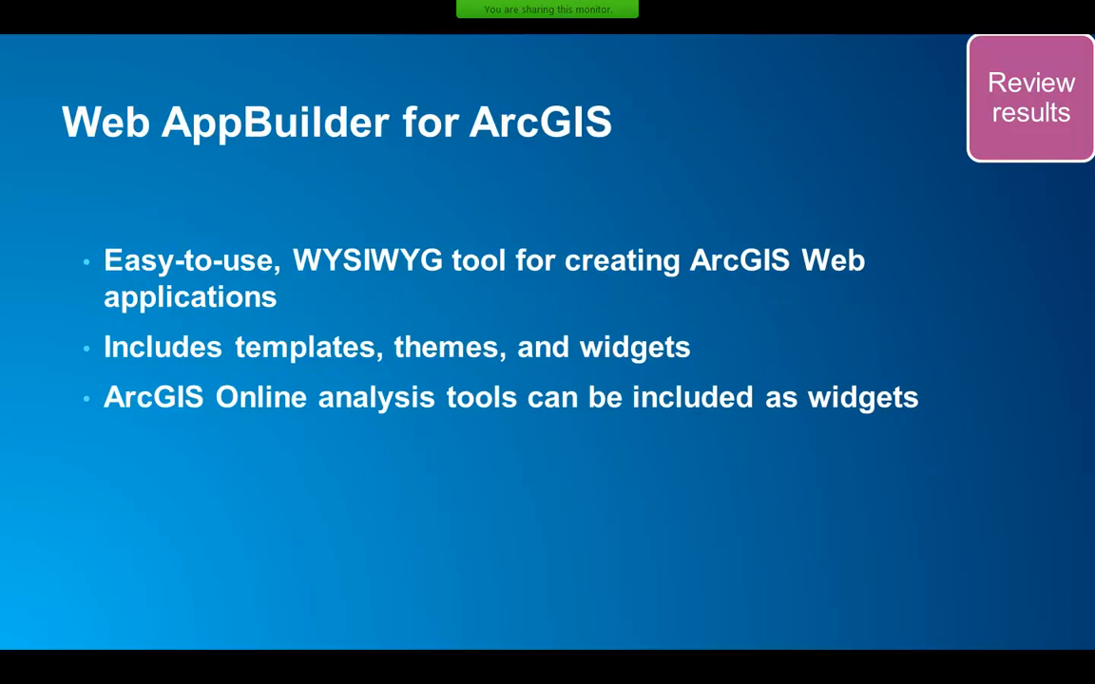
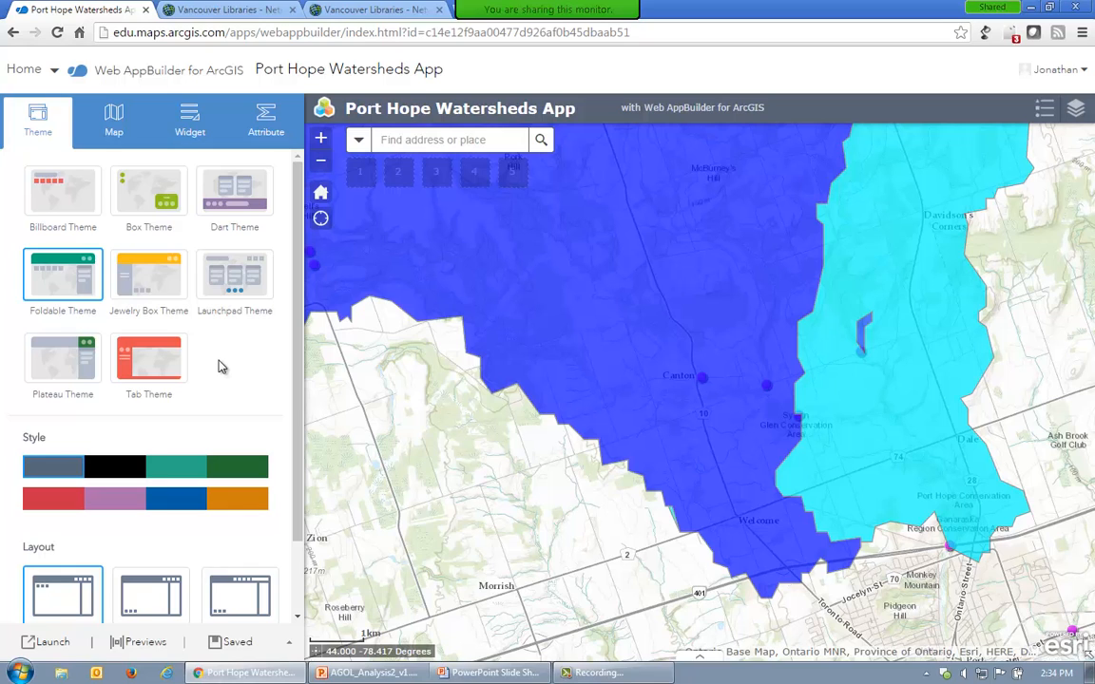
Step: Try the second and third layouts of the Foldable Theme and return to the first layout
scroll(199, 457, "down", 1)
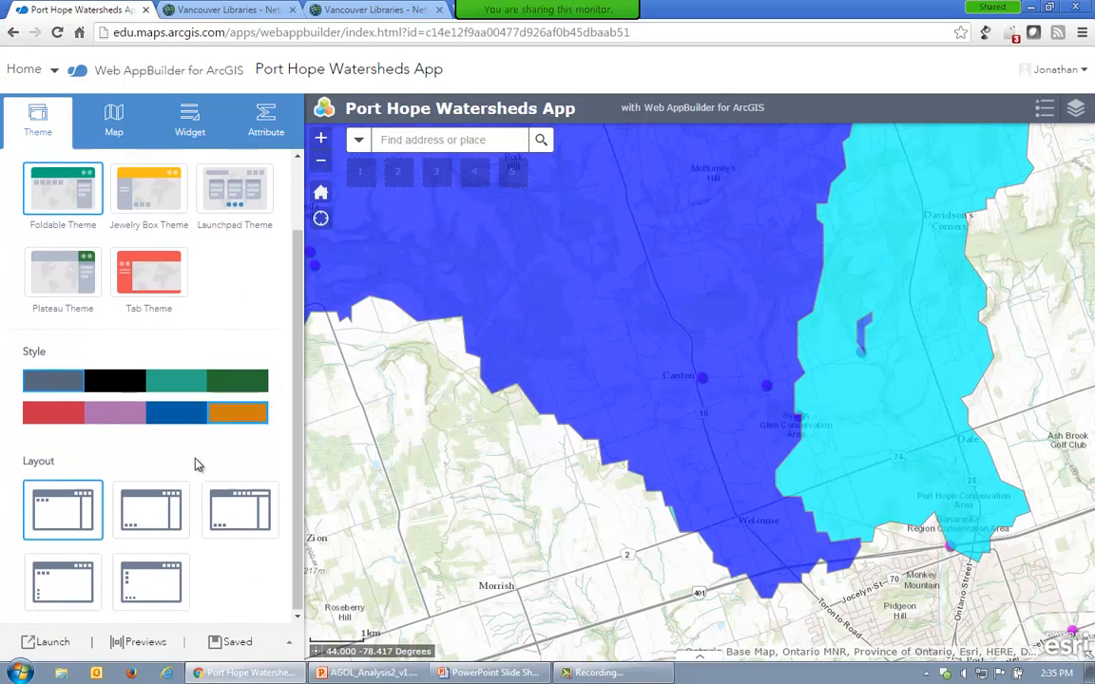
left_click(168, 503)
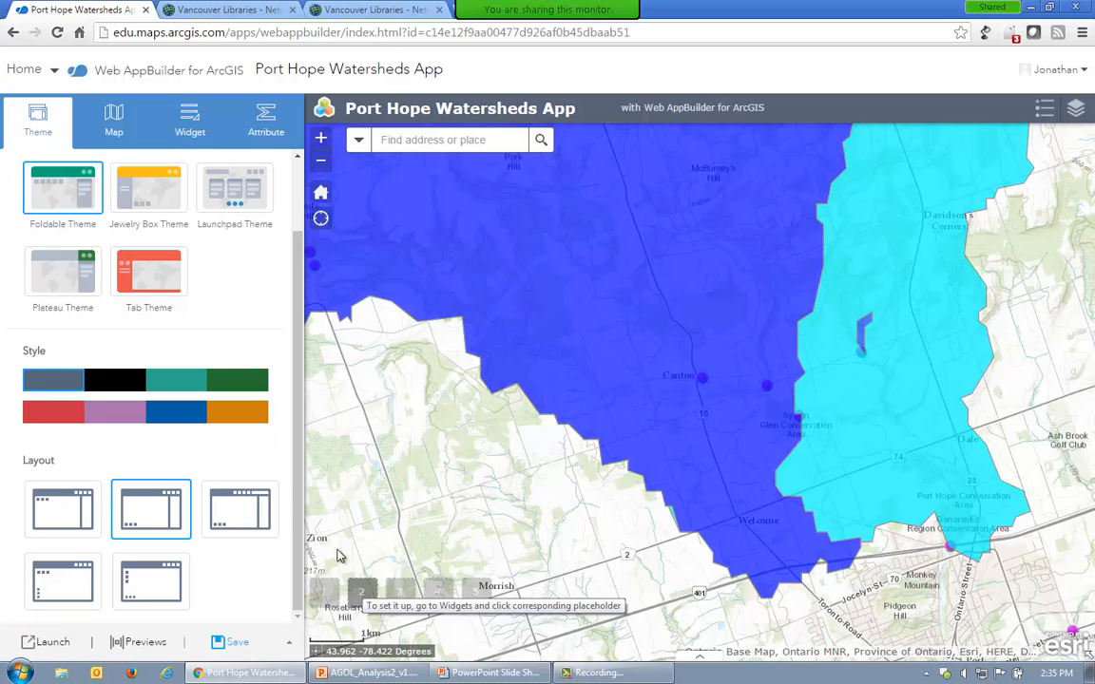
left_click(250, 521)
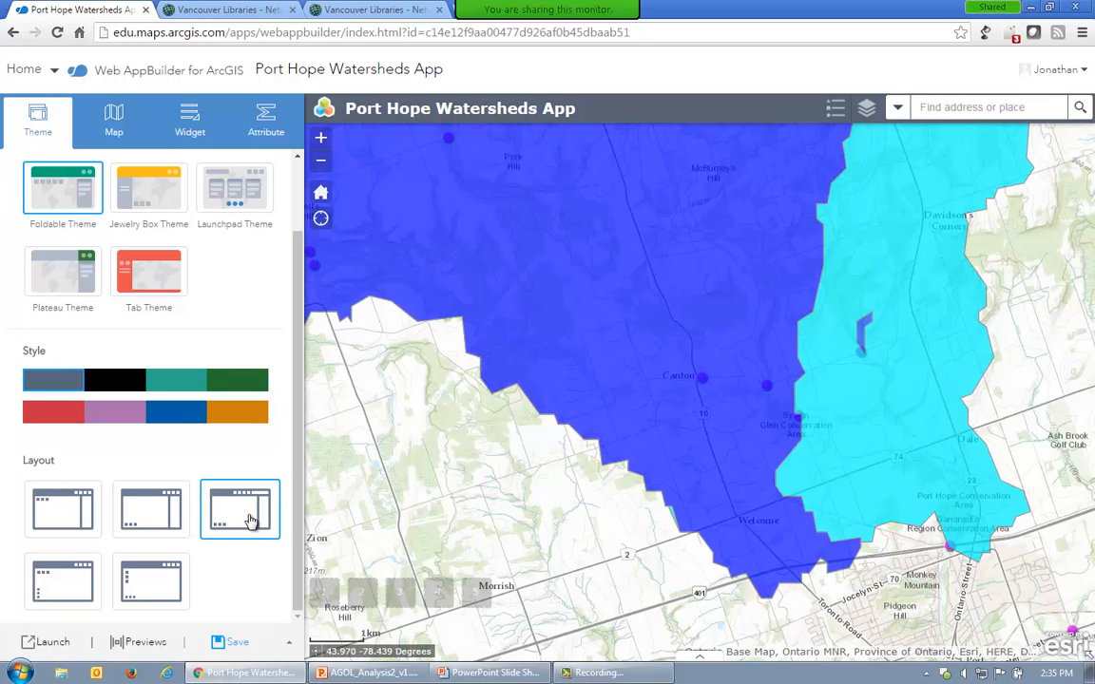
left_click(93, 528)
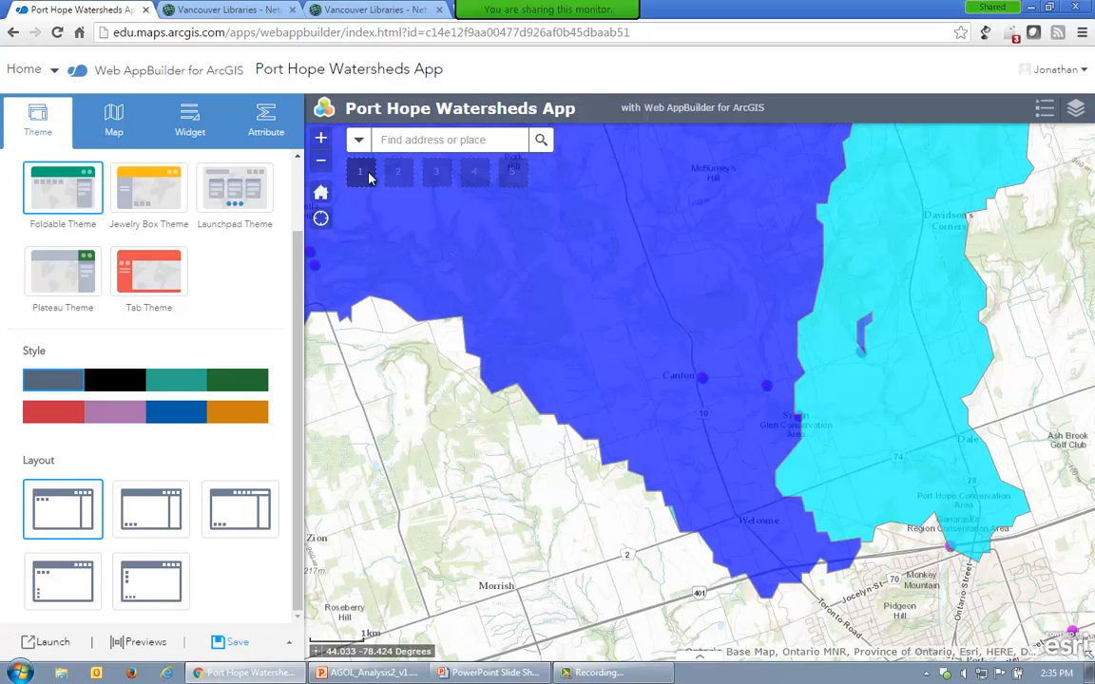
Step: Apply the dark green style to the app and check the watershed pop-ups near Canton in the preview
left_click(240, 380)
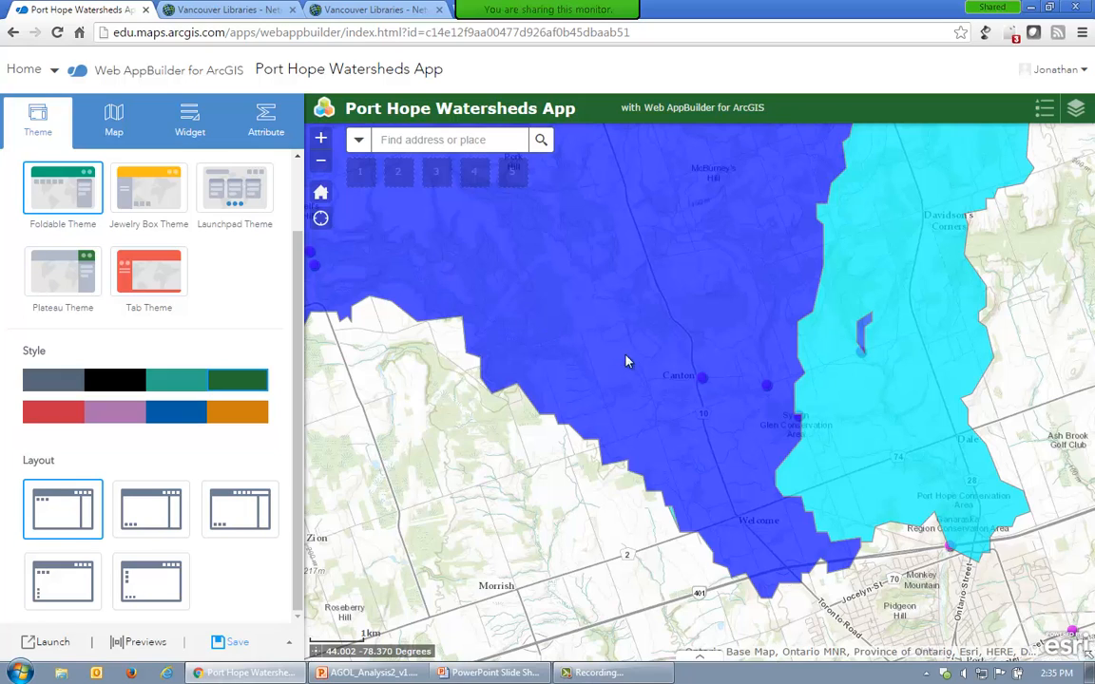
left_click(705, 388)
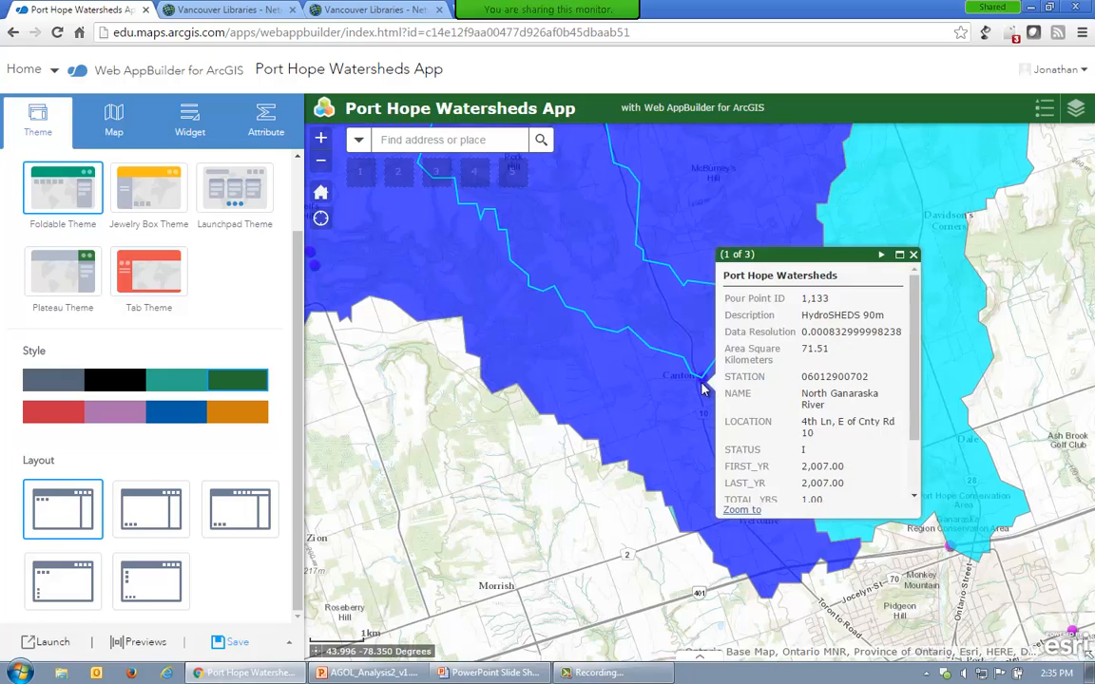
left_click(653, 402)
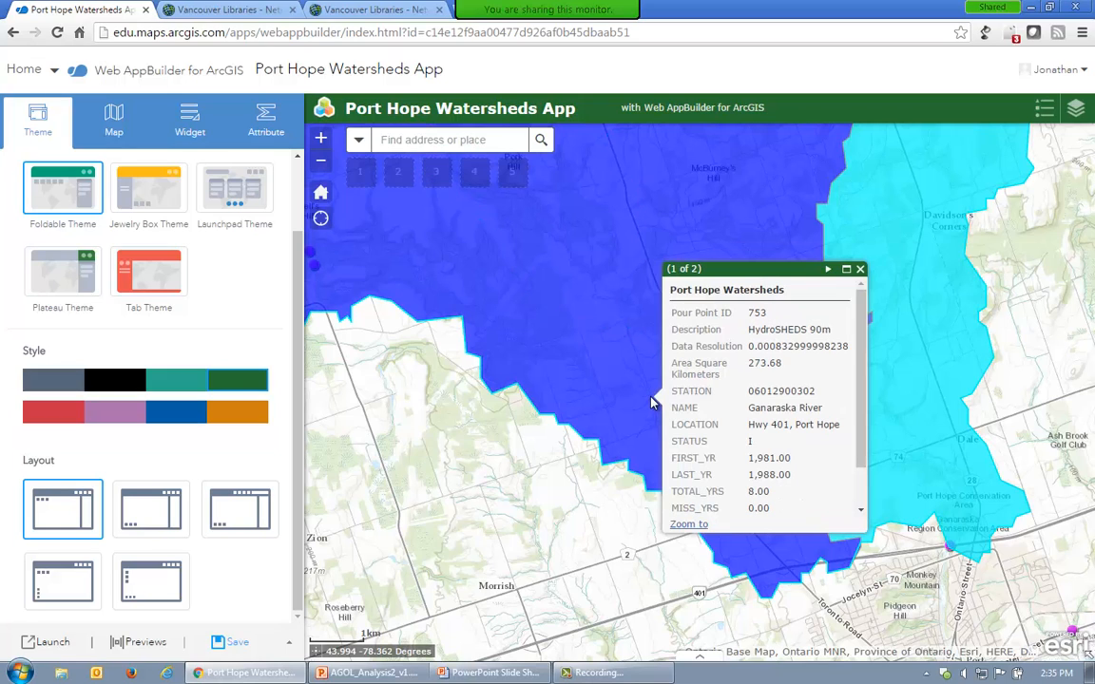
left_click(859, 269)
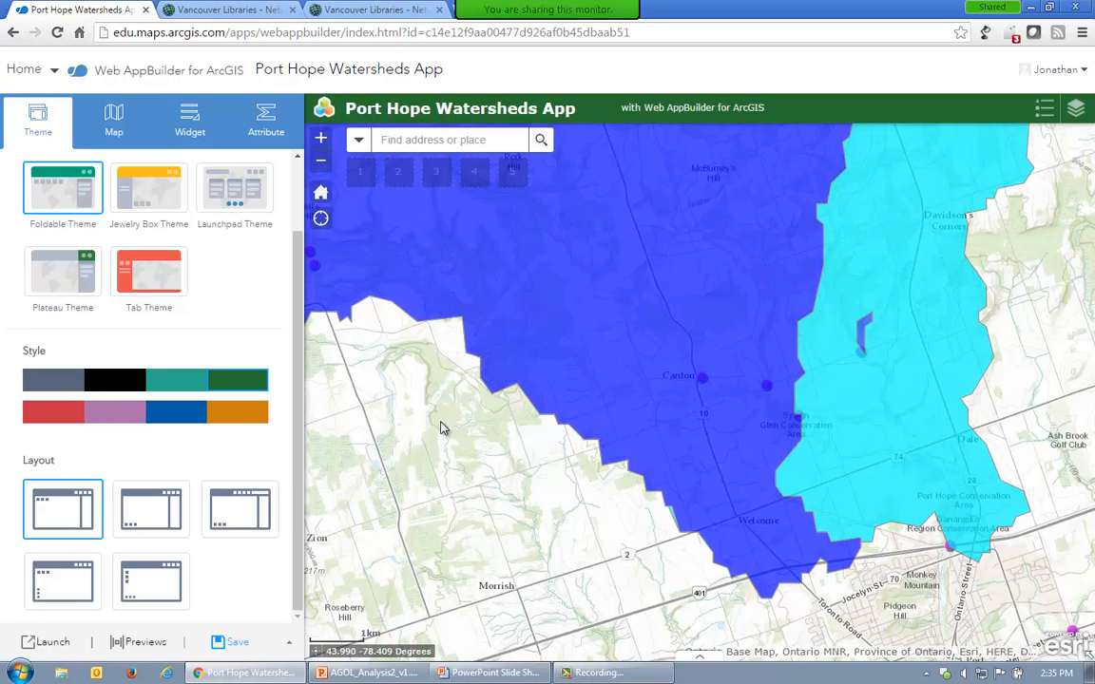
Step: Add the Measurement widget to the first empty widget slot, keeping Sq Kilometers and Kilometers as default units
left_click(195, 126)
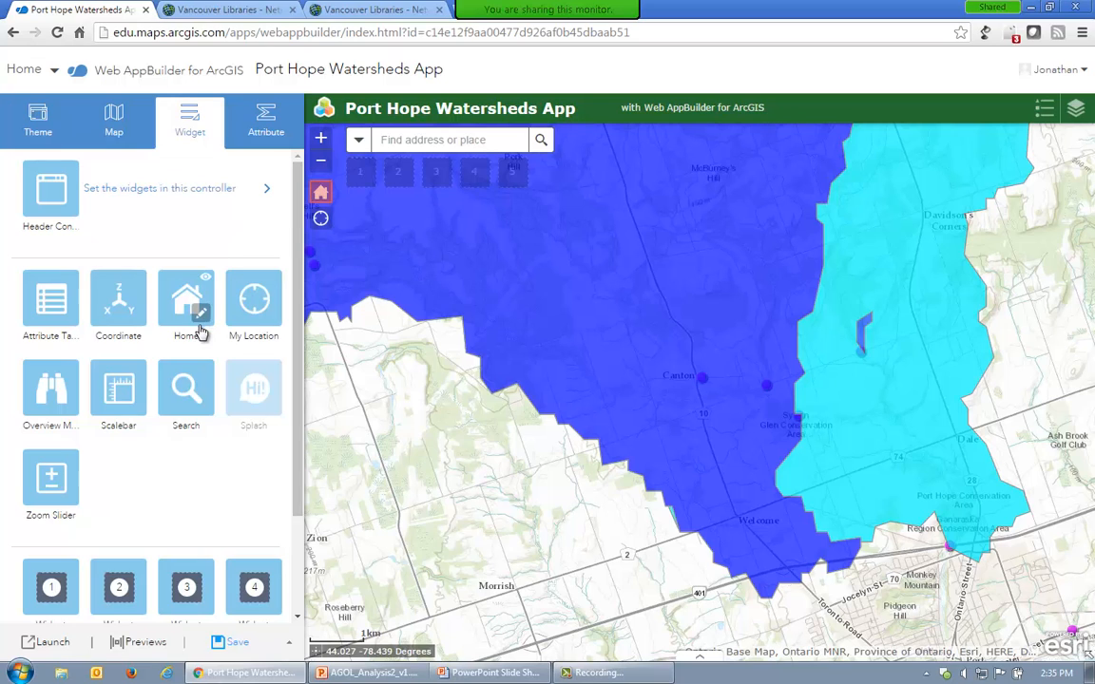
scroll(52, 588, "down", 2)
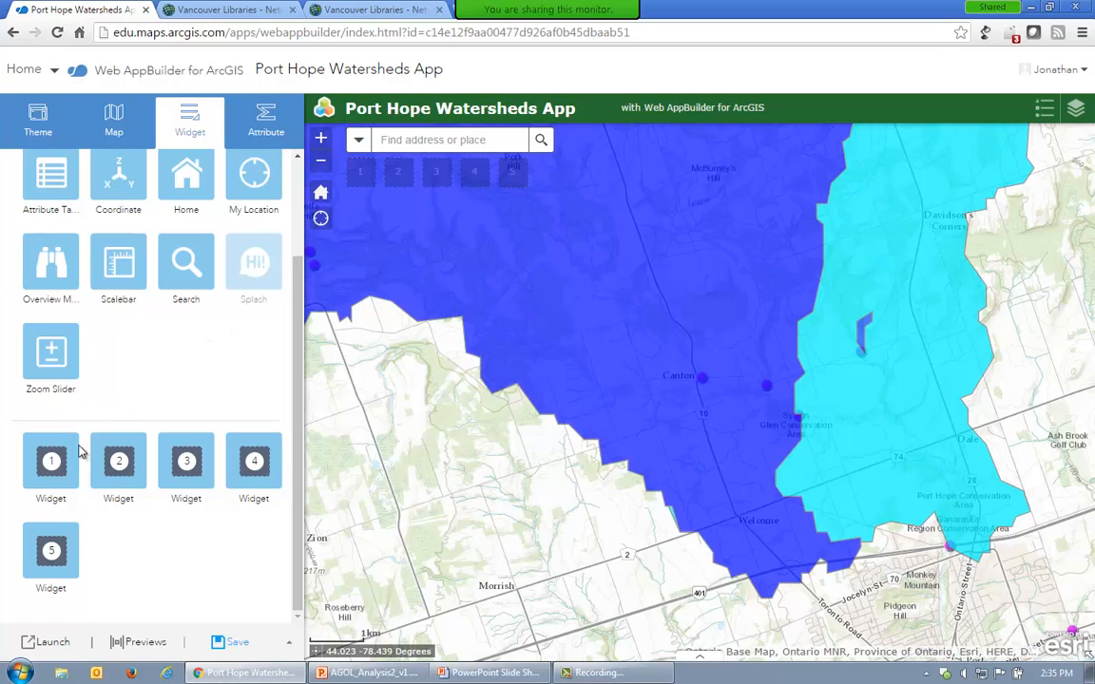
left_click(58, 462)
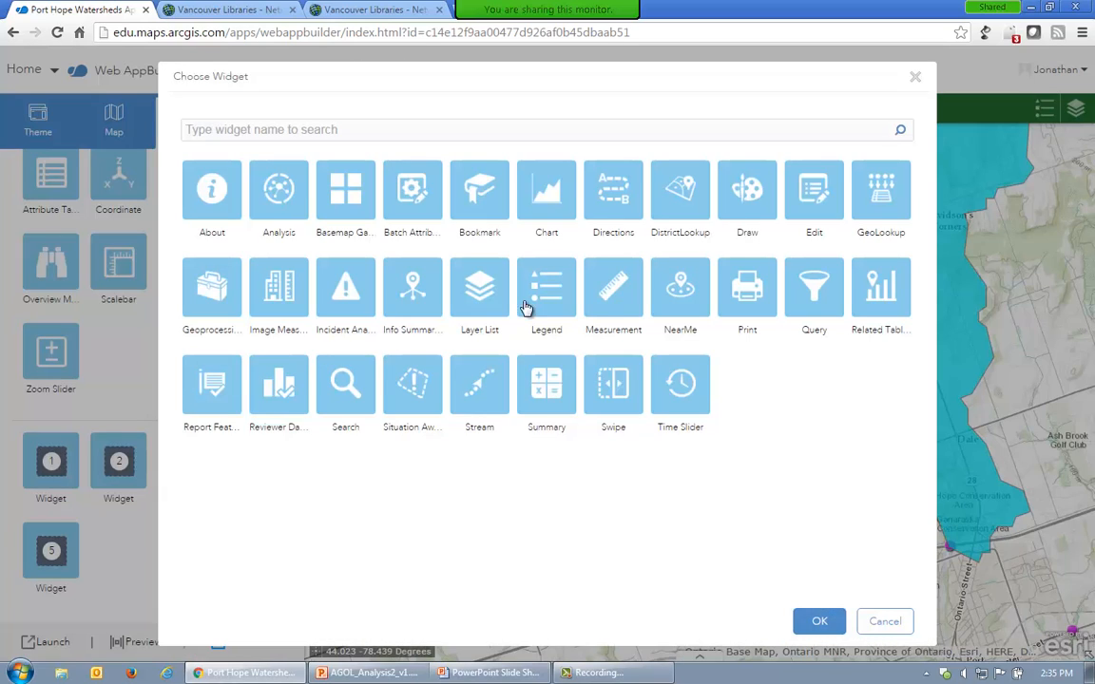
left_click(601, 301)
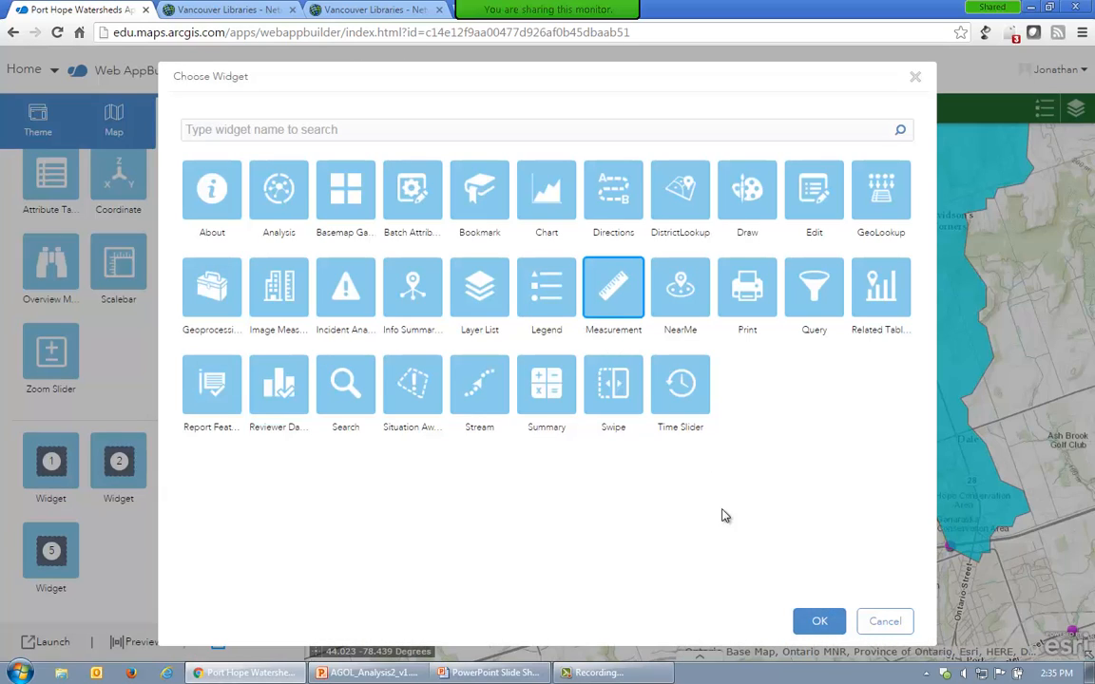
left_click(801, 620)
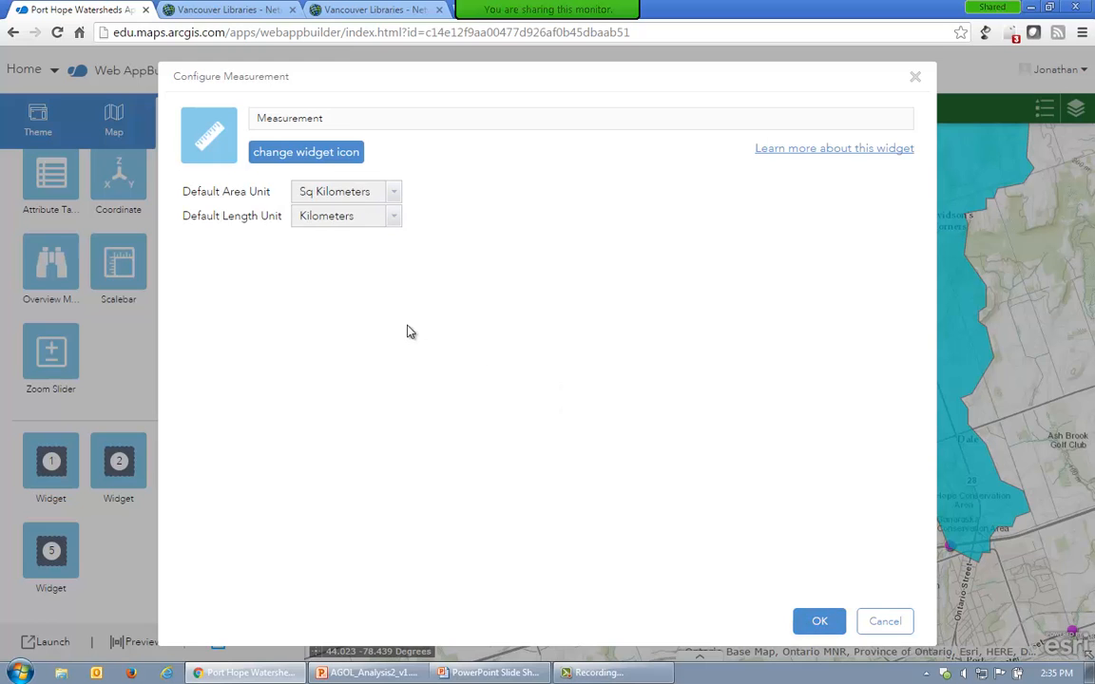
left_click(818, 623)
Step: Test the Measurement widget in the preview by measuring an east-west distance just north of Morrish, and close it
left_click(360, 185)
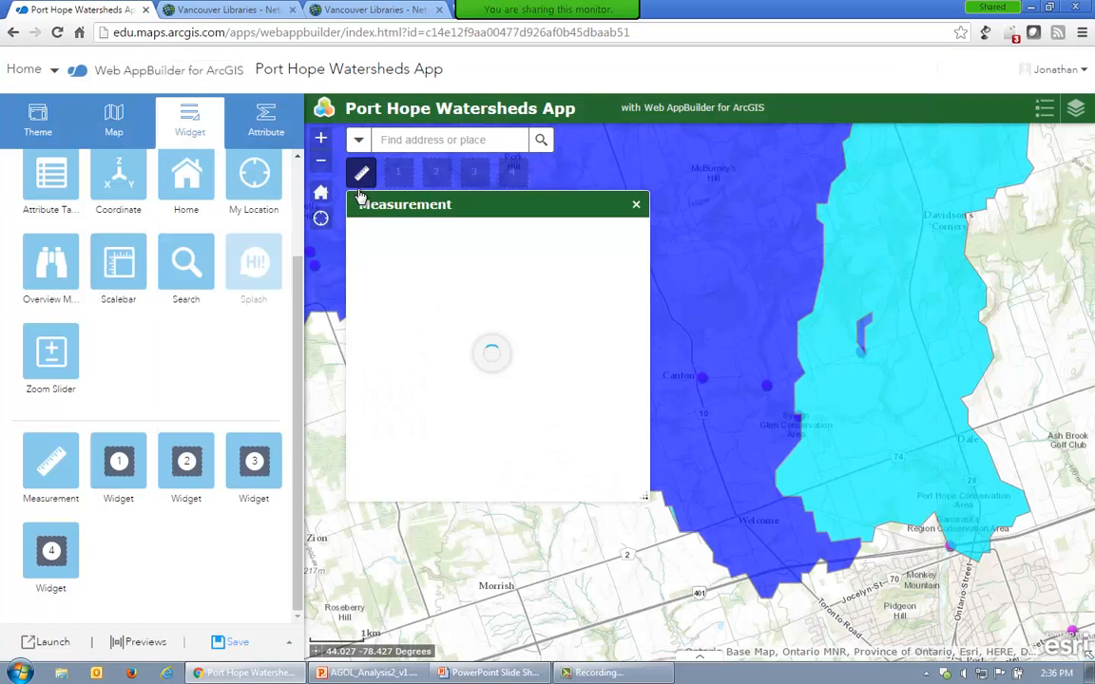
left_click(394, 239)
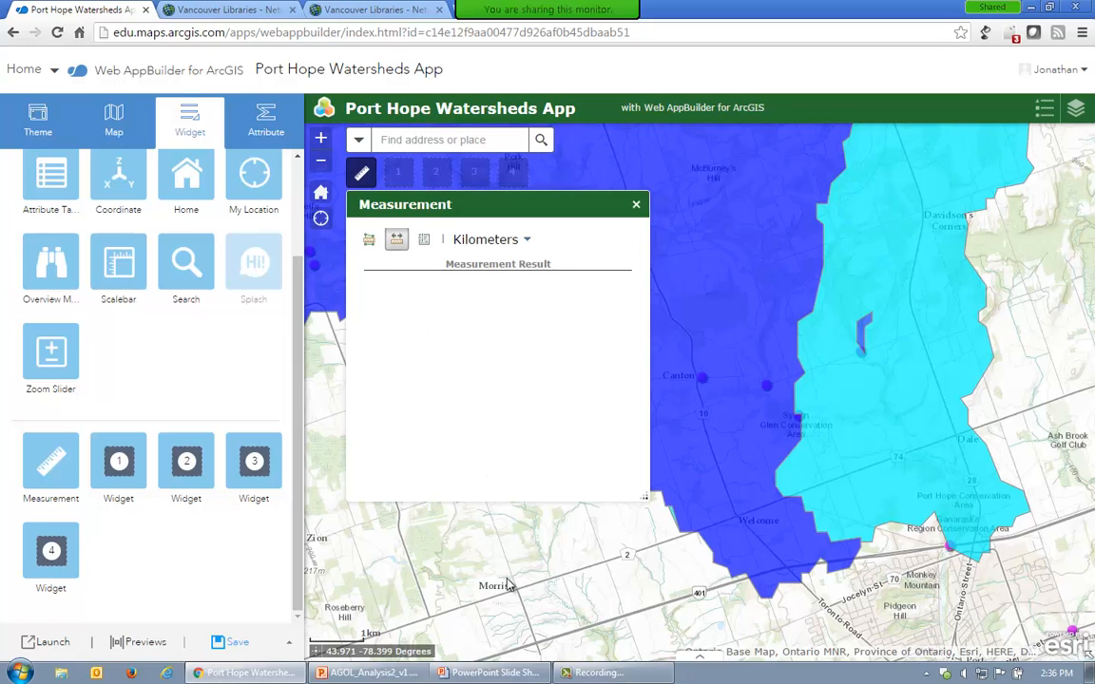
left_click(513, 547)
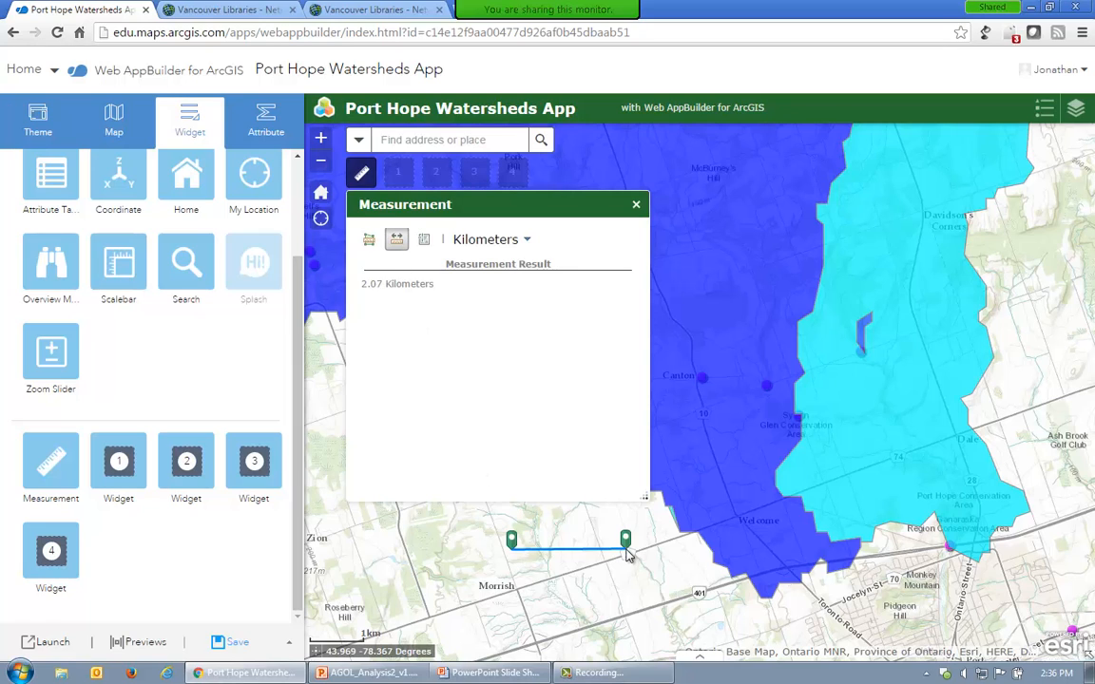
double_click(626, 550)
left_click(636, 204)
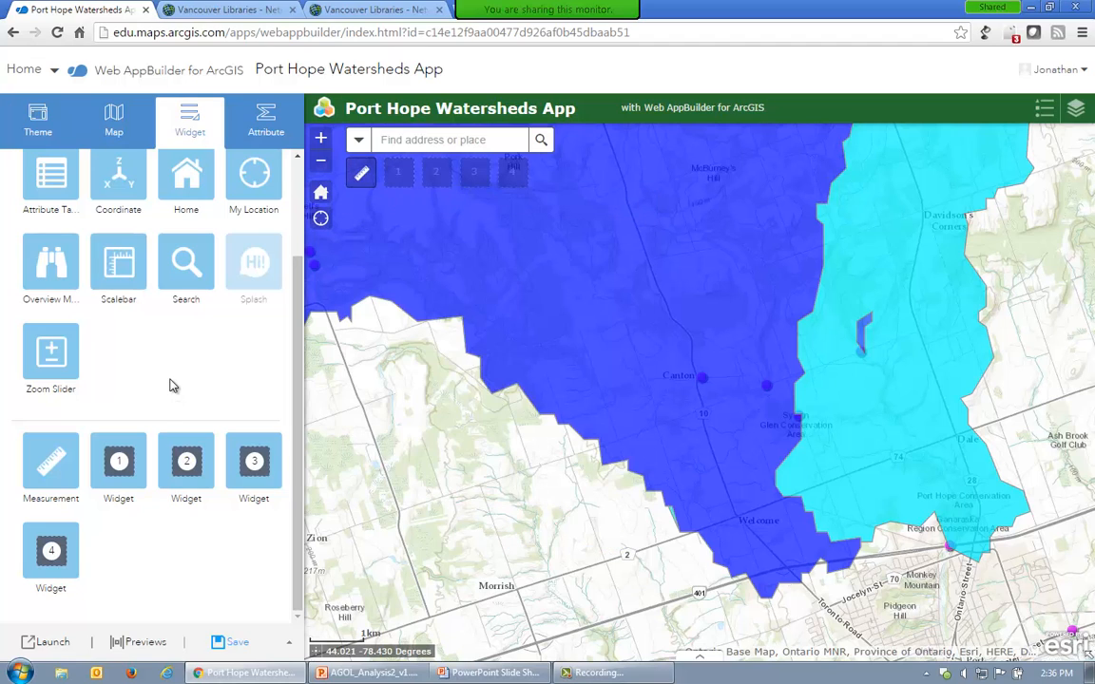
Step: Choose the Analysis widget for the next empty widget slot
left_click(121, 463)
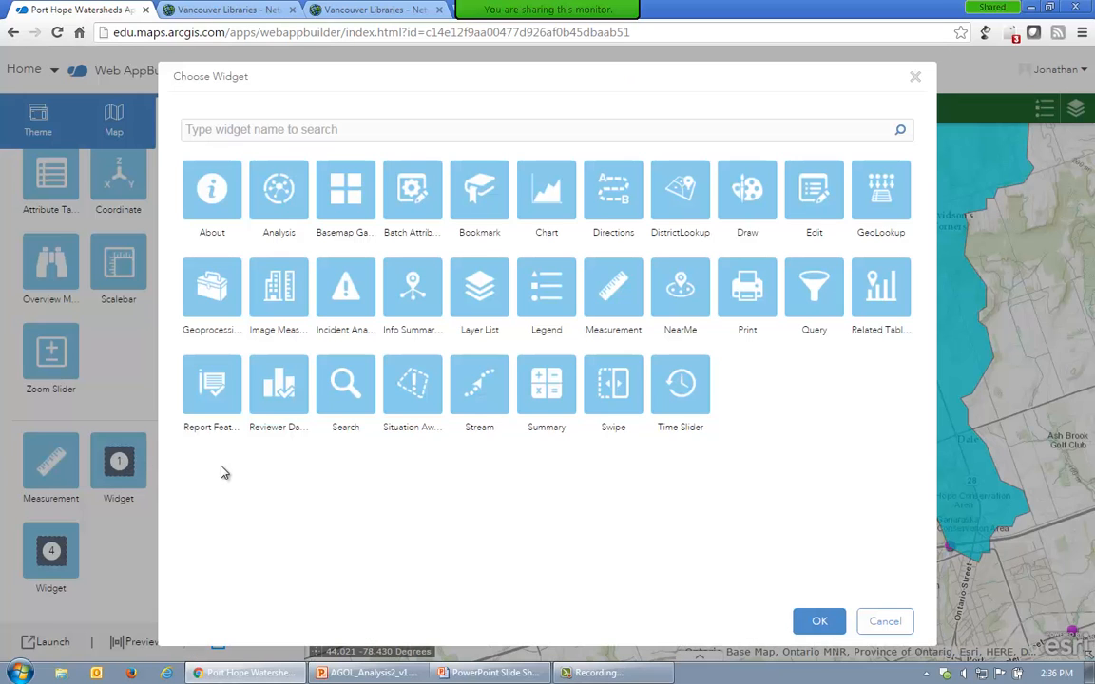
left_click(282, 188)
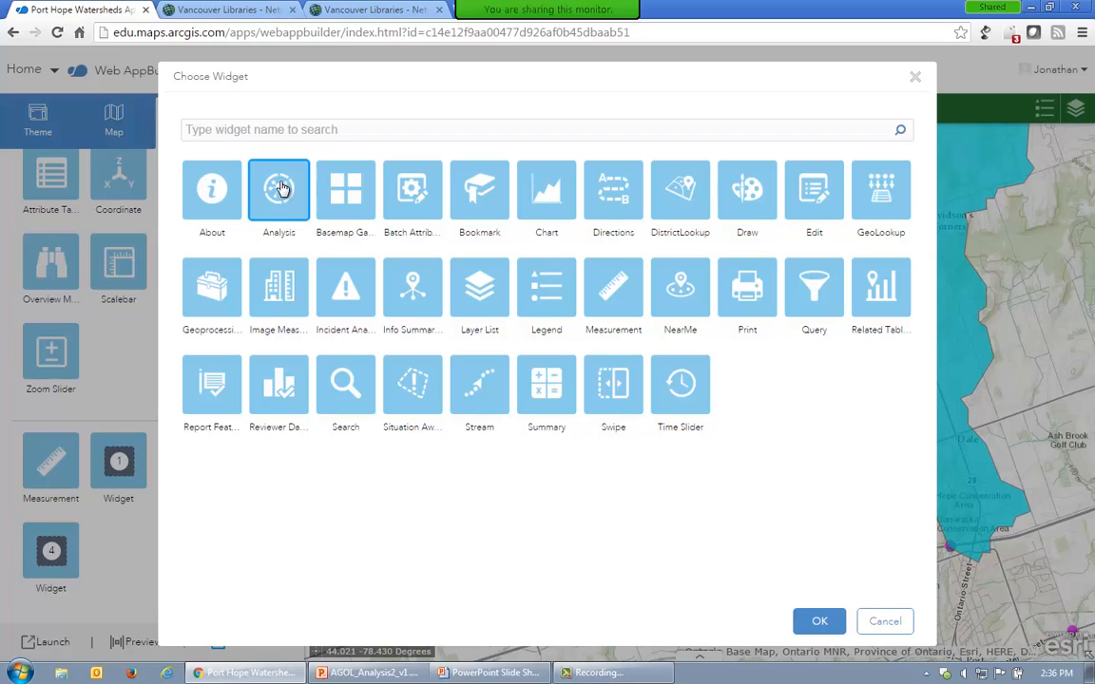
left_click(820, 622)
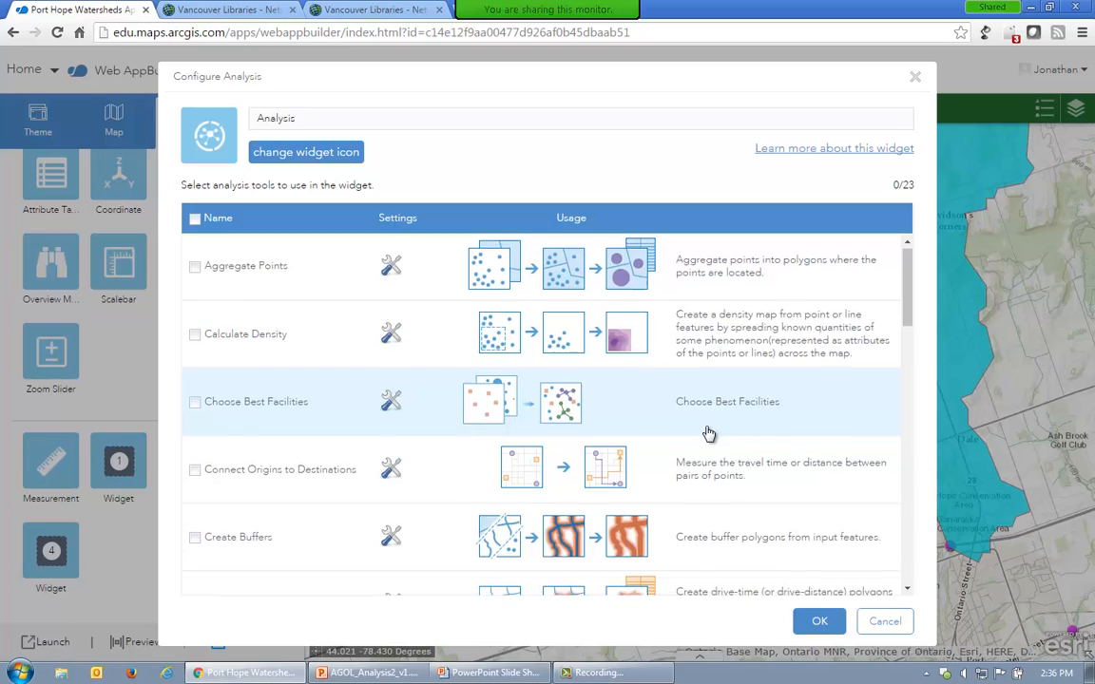
Step: Enable only the Trace Downstream tool in the Analysis widget, keep saving results in the user's account, and confirm the configuration
scroll(708, 434, "down", 5)
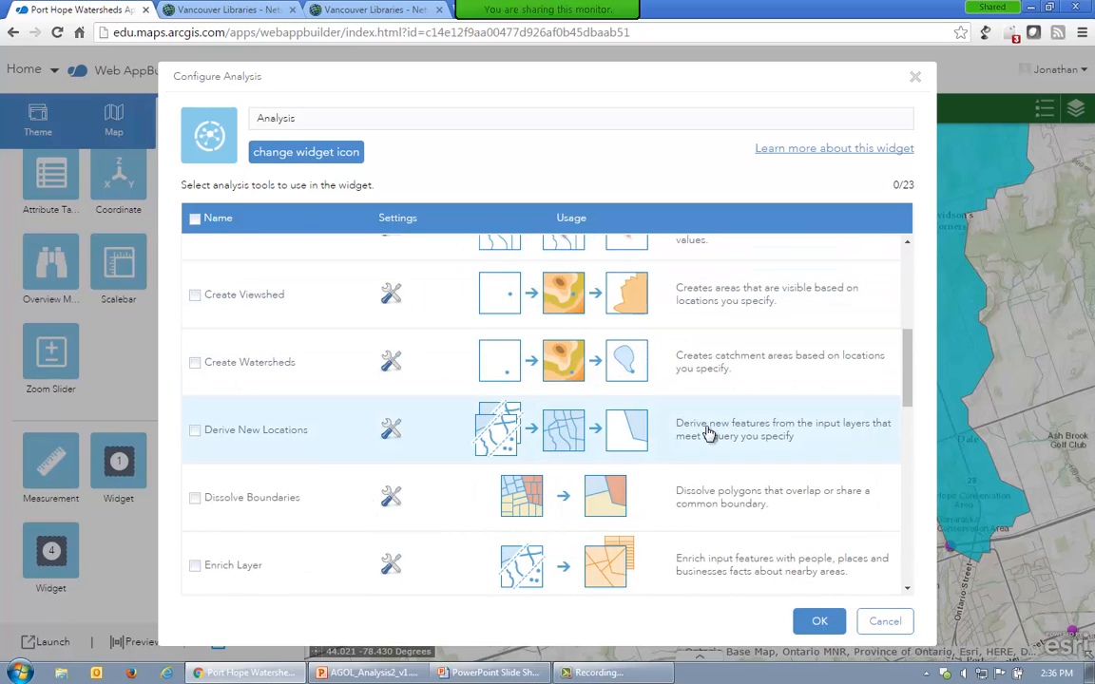
scroll(709, 435, "down", 10)
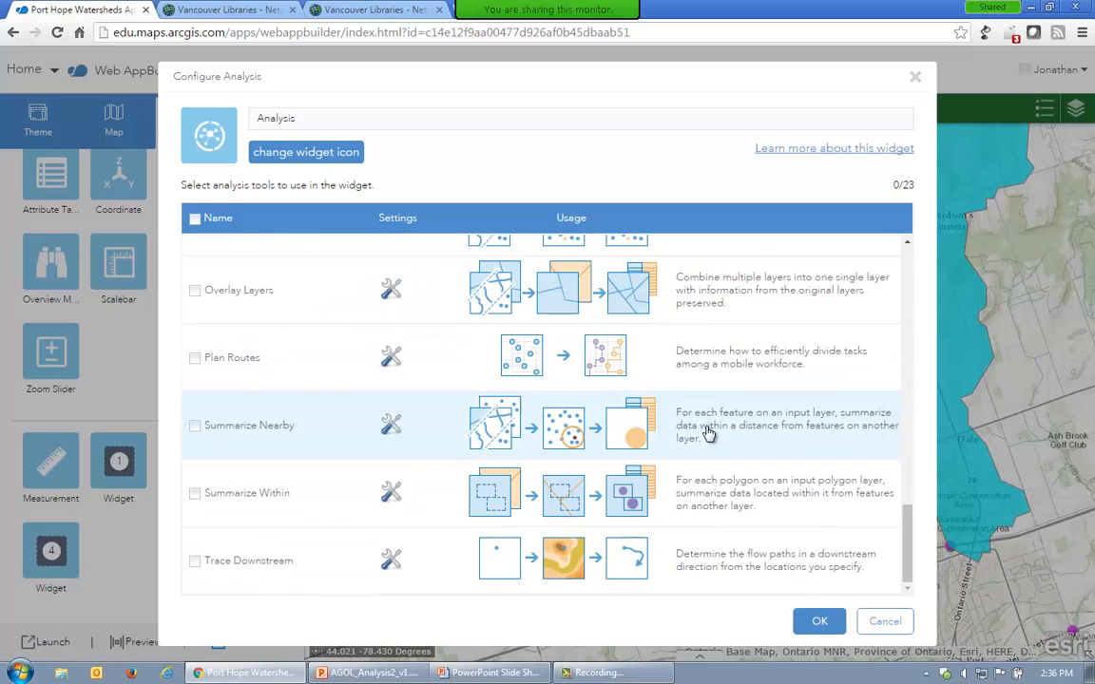
left_click(195, 561)
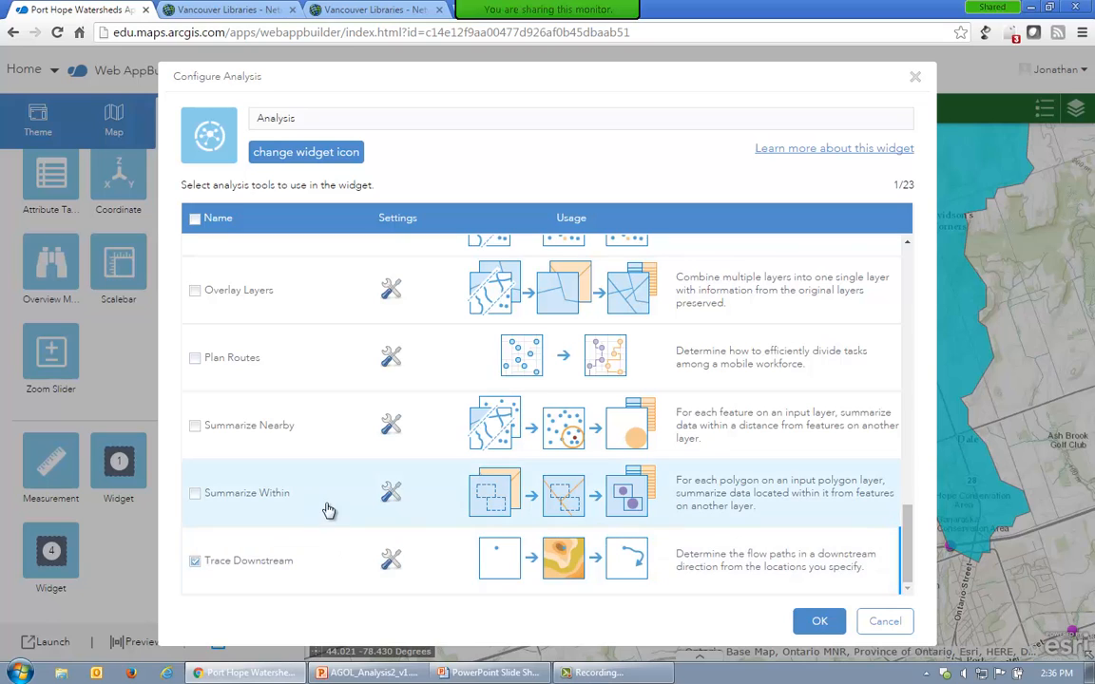
left_click(391, 559)
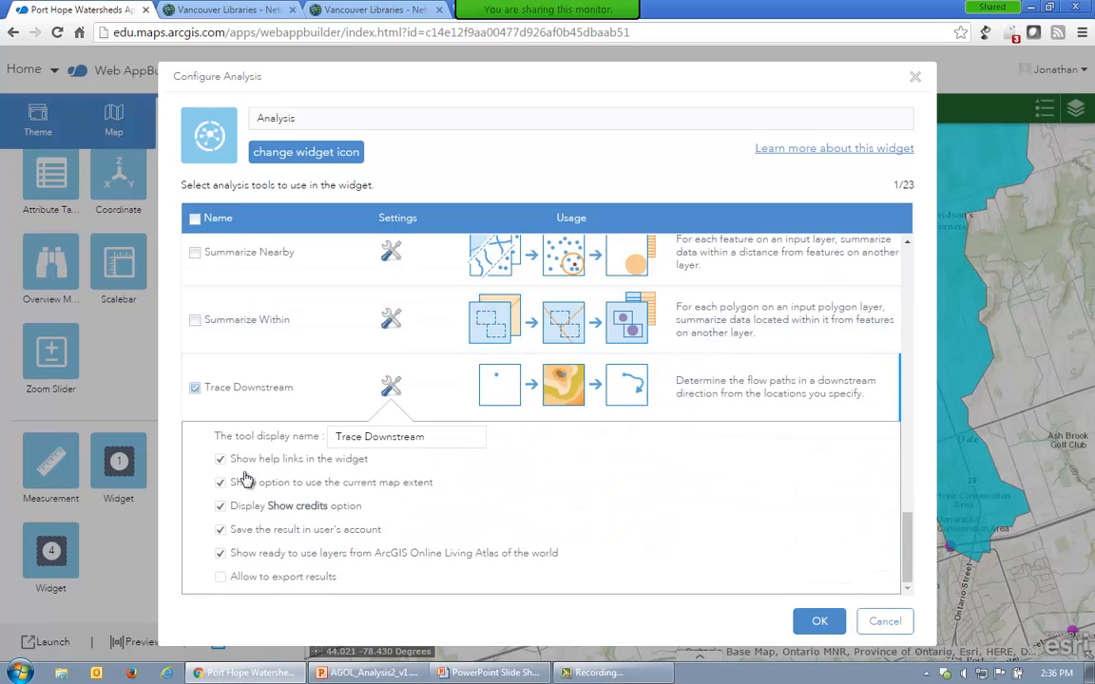
left_click(219, 532)
left_click(220, 530)
left_click(819, 622)
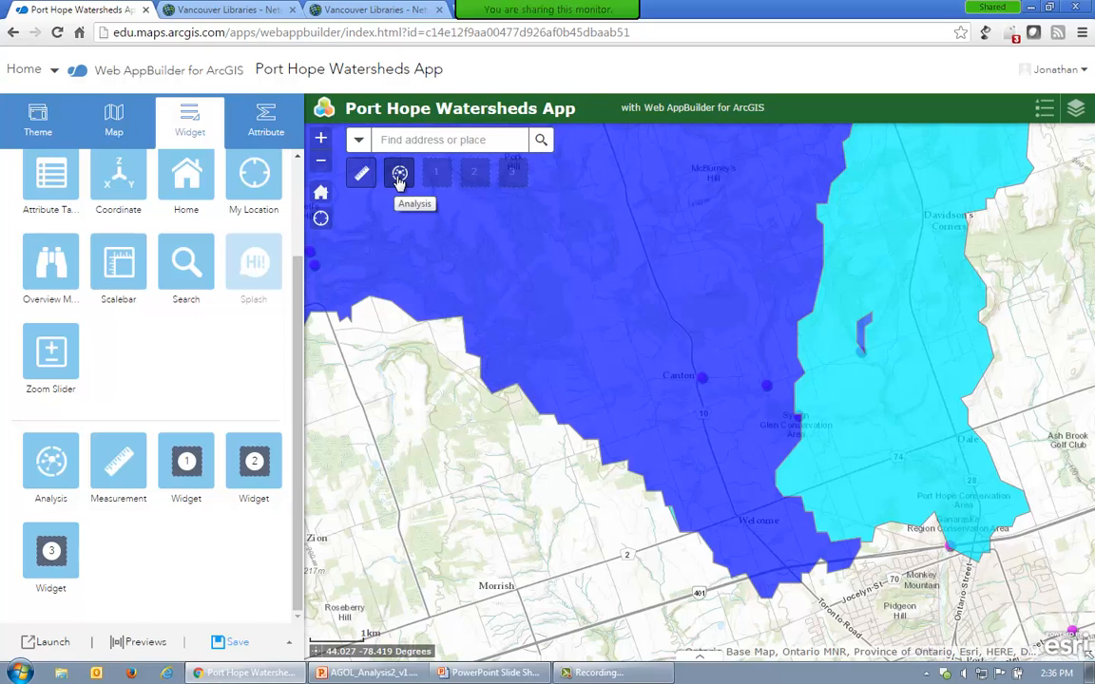
Step: Save the Port Hope Watersheds app, launch it, and look over the watersheds around Canton
left_click(236, 645)
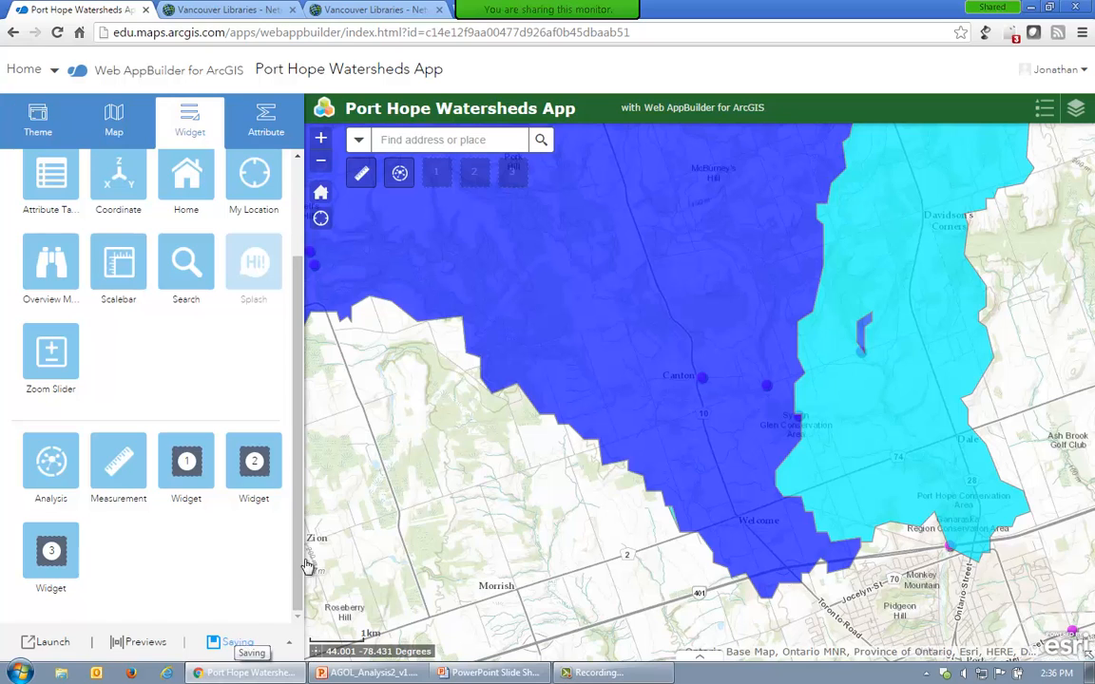
left_click(43, 641)
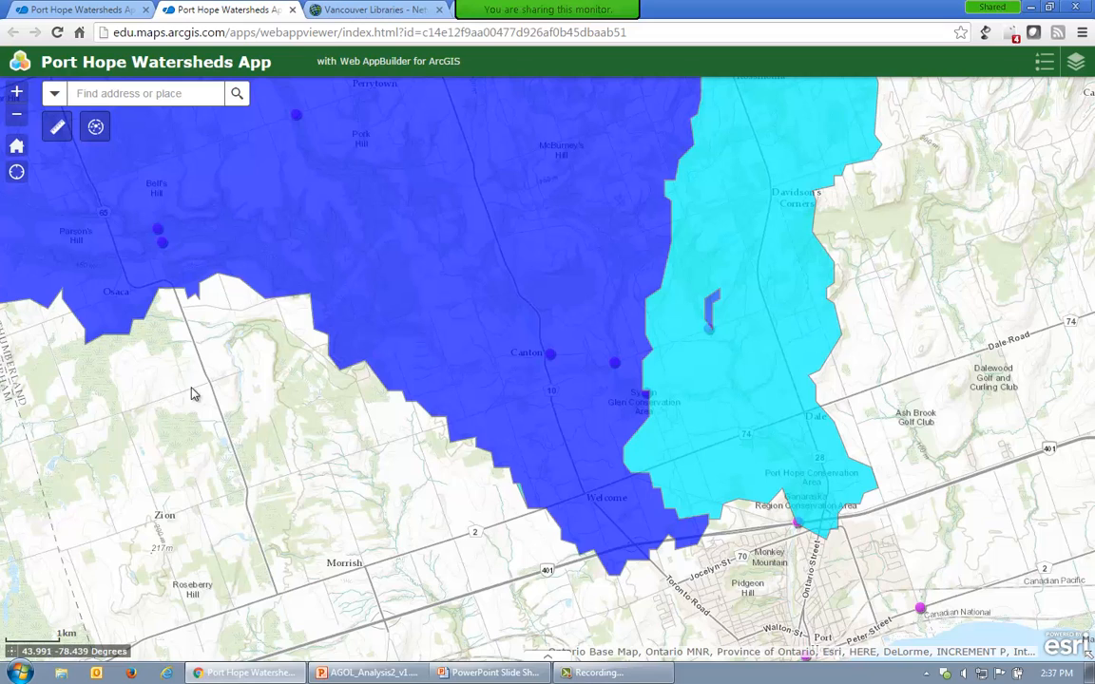
left_click_drag(191, 393, 240, 398)
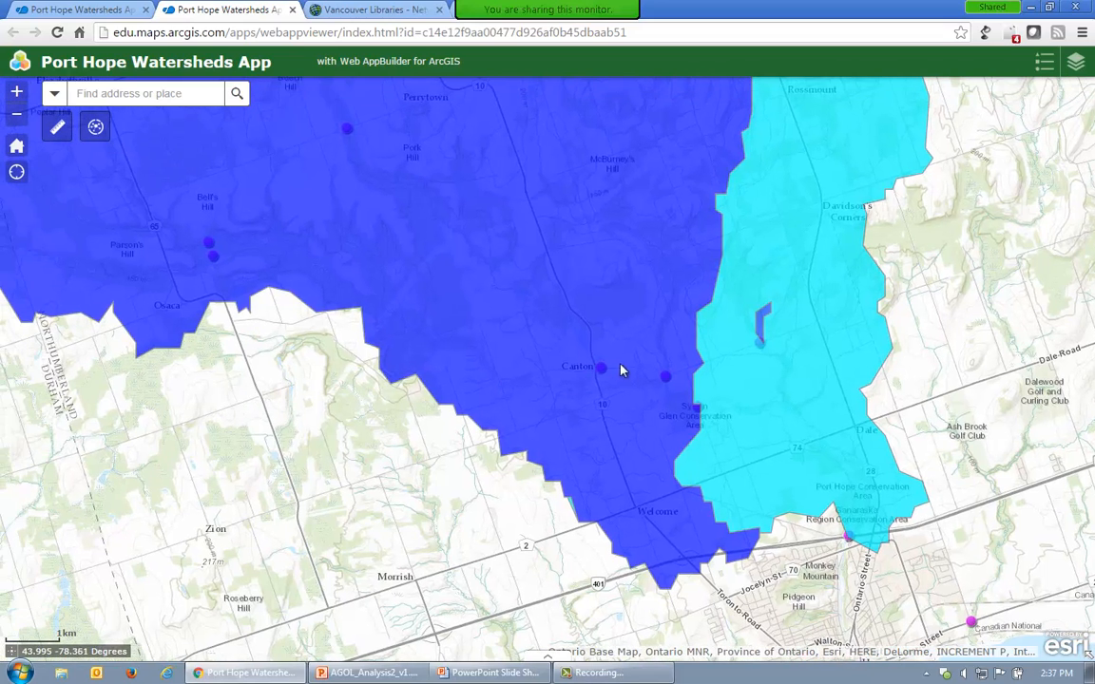
scroll(580, 384, "up", 1)
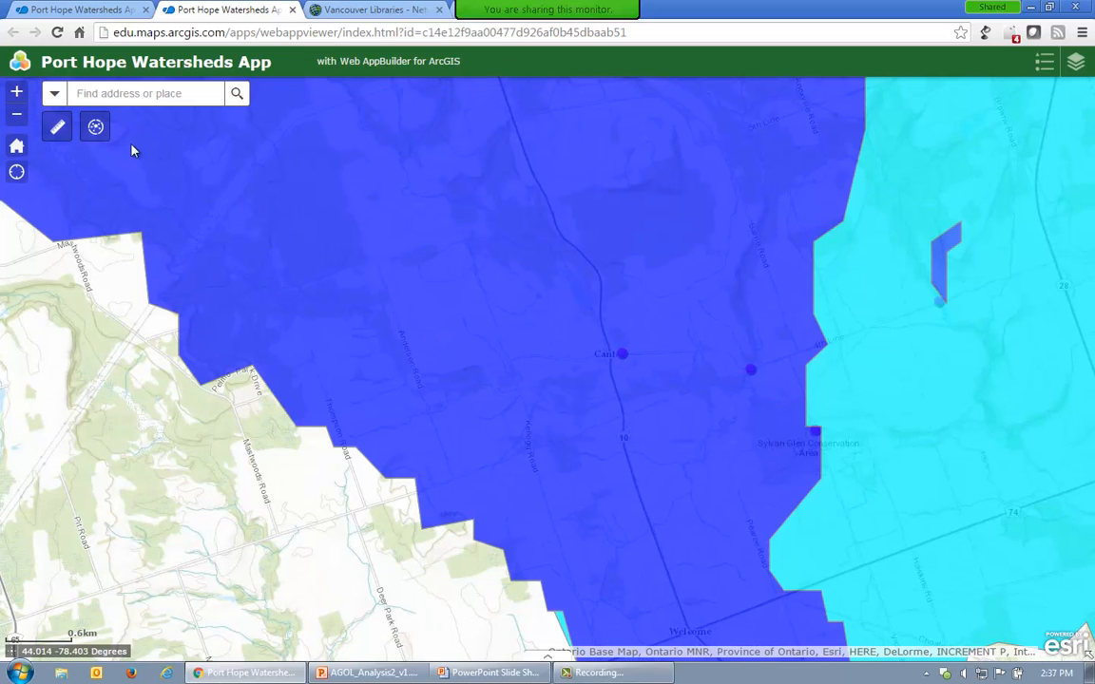
Step: Open the Analysis widget and draw a Trace Downstream starting point just northwest of Canton
left_click(95, 130)
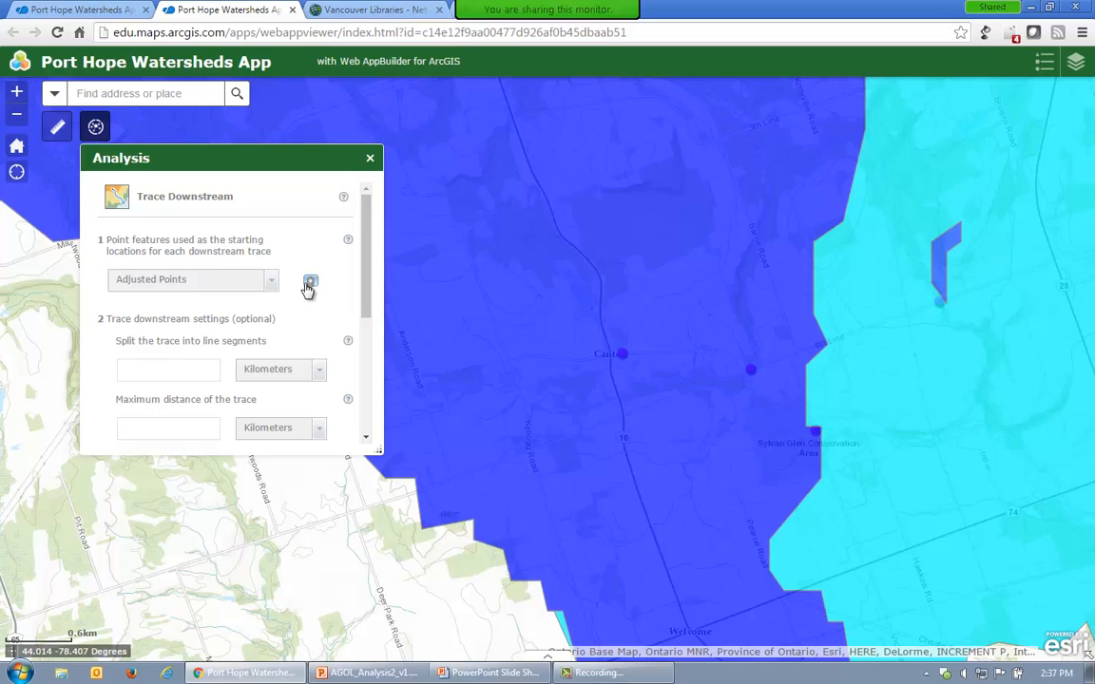
left_click(312, 284)
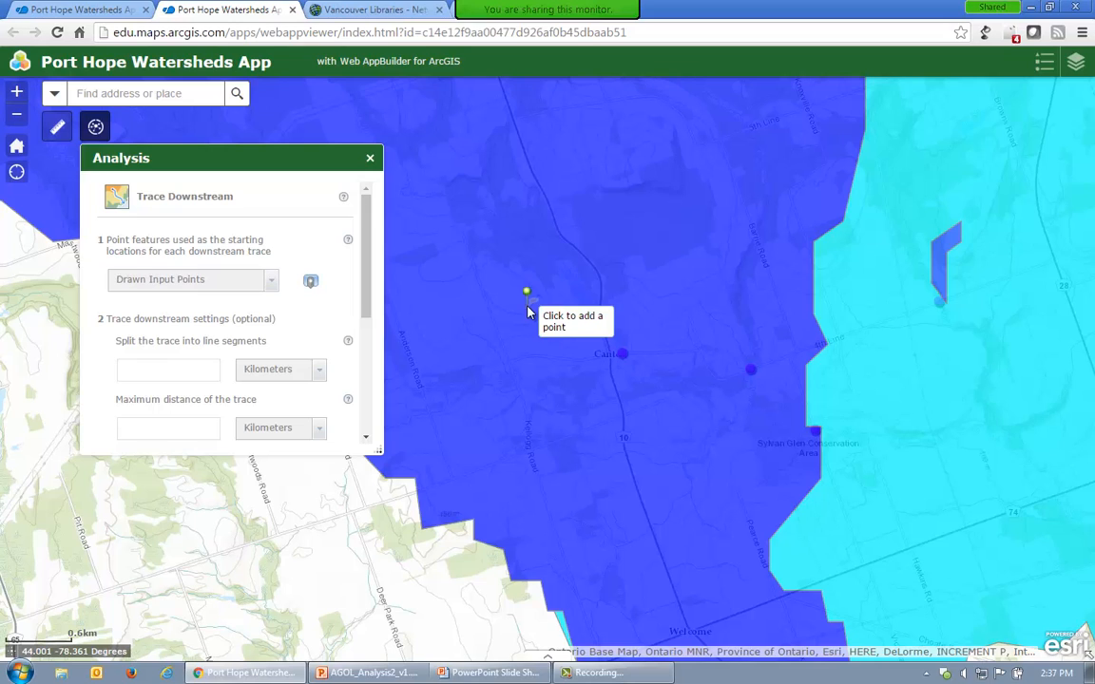
left_click(527, 294)
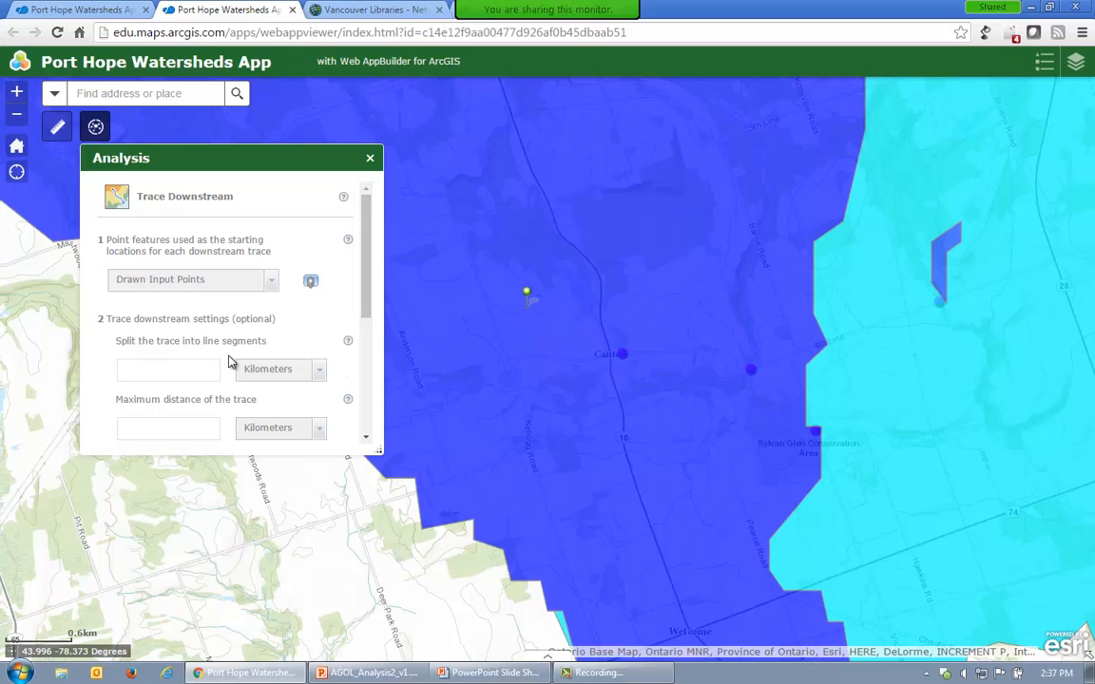
Step: Set the maximum distance of the downstream trace to 20 kilometers
scroll(257, 328, "down", 1)
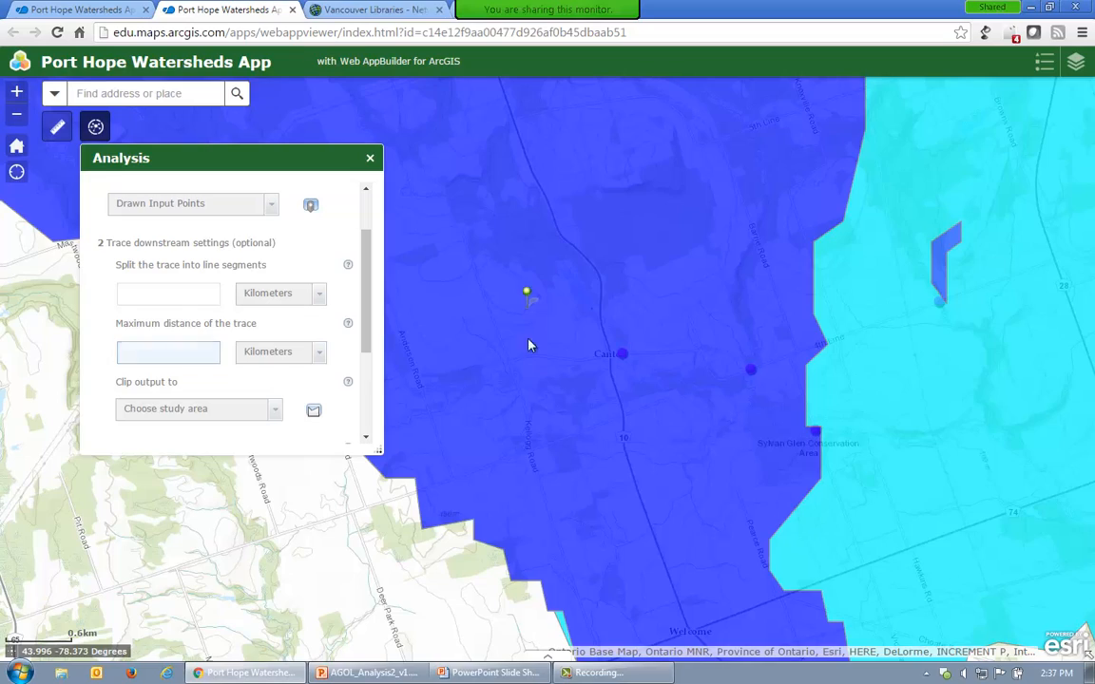
scroll(656, 358, "down", 1)
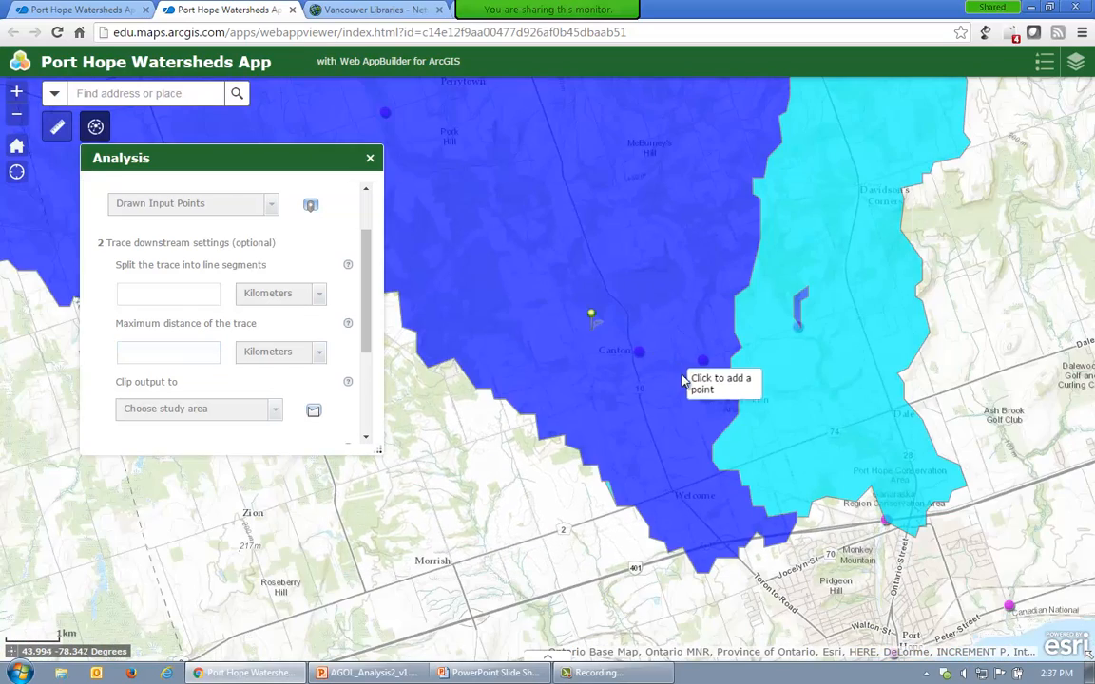
left_click_drag(649, 366, 565, 358)
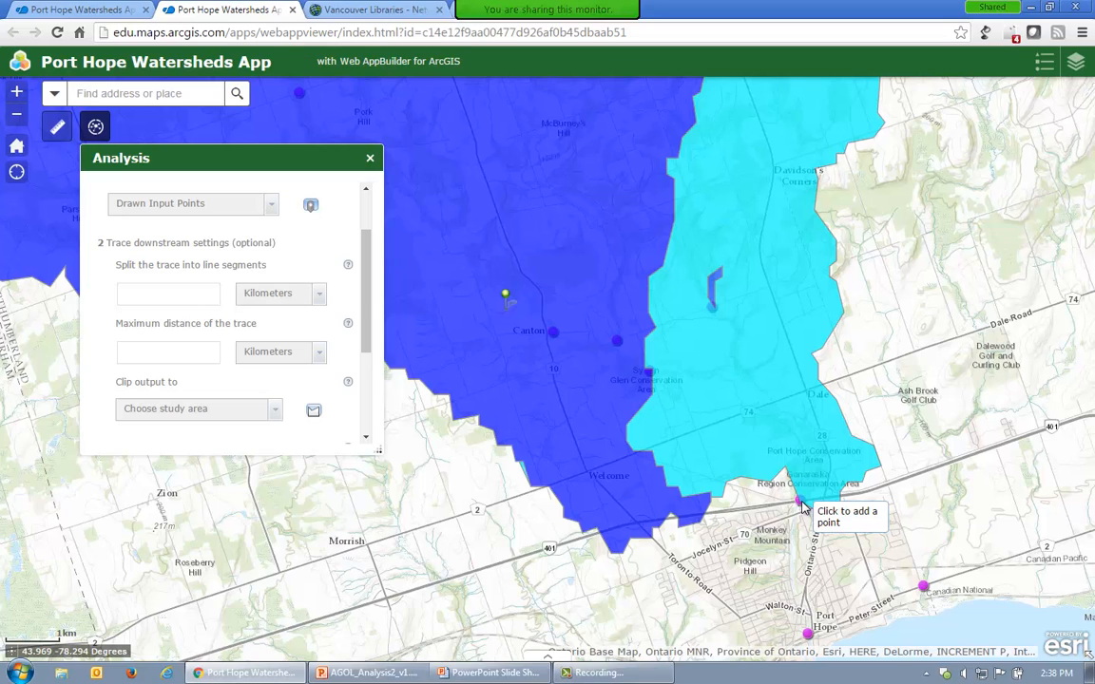
left_click(200, 357)
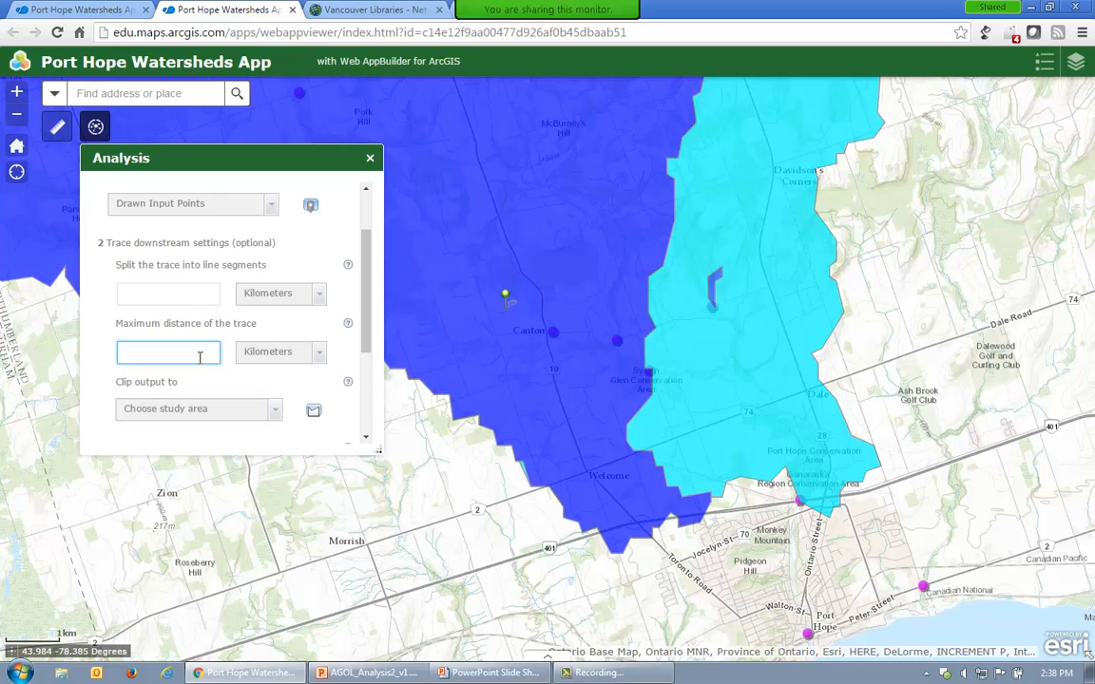
type("30")
key("BackSpace")
key("BackSpace")
type("20")
Step: Draw a four-sided clip boundary from northwest of Canton to the Port Hope area and run the Trace Downstream analysis
scroll(199, 358, "down", 1)
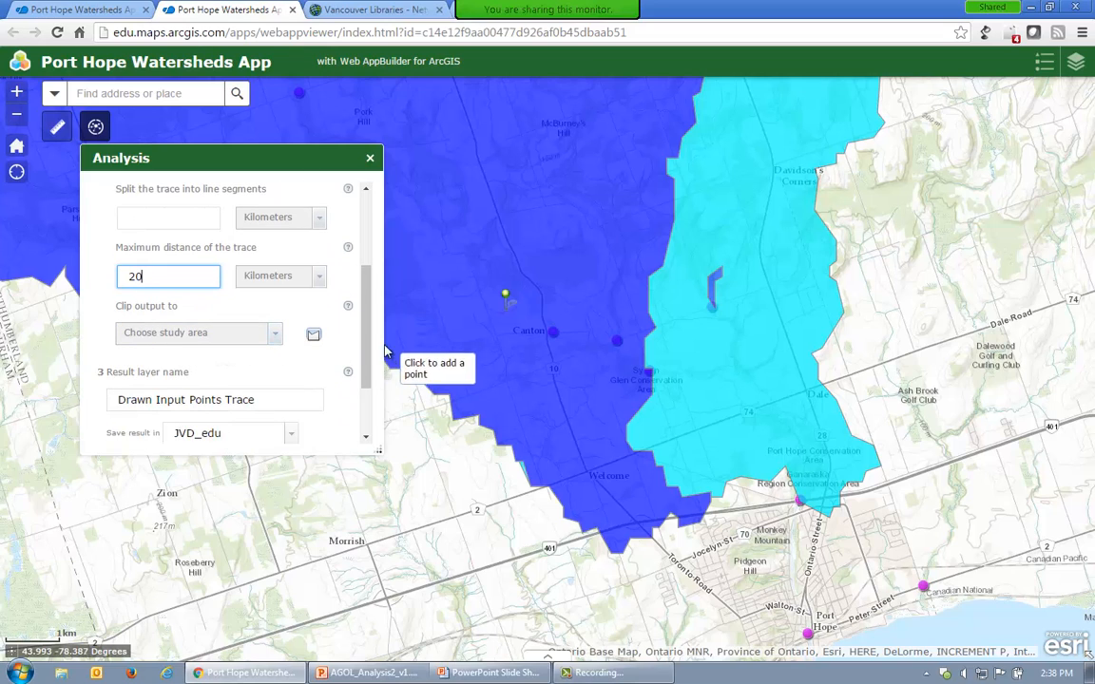
left_click(314, 336)
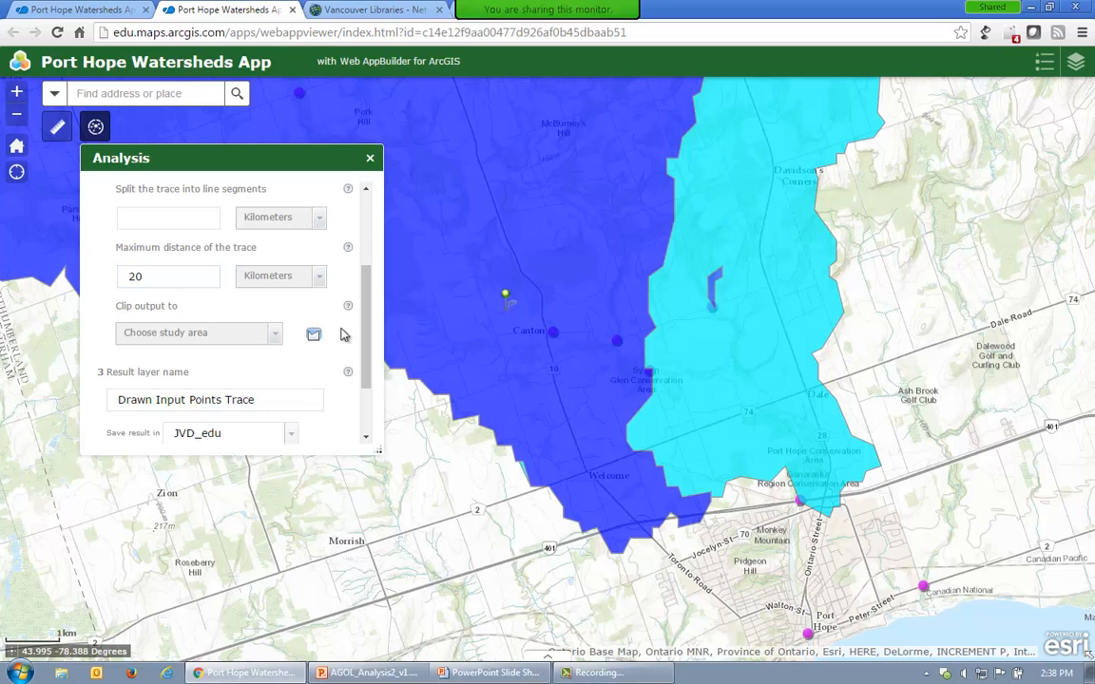
left_click(480, 258)
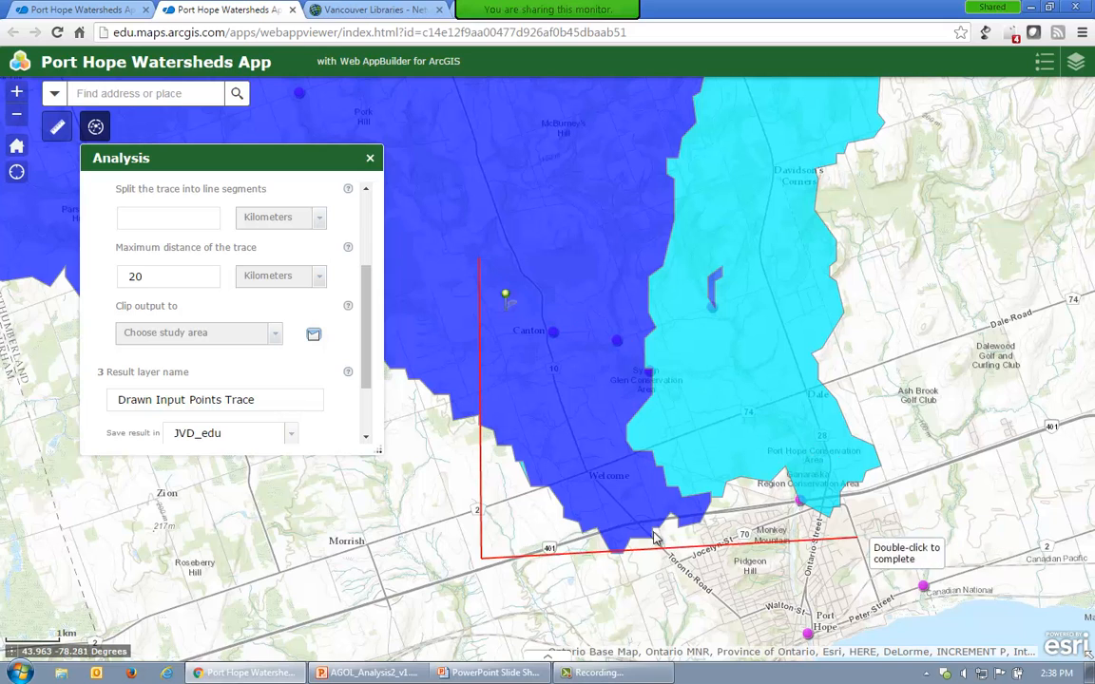
left_click(891, 527)
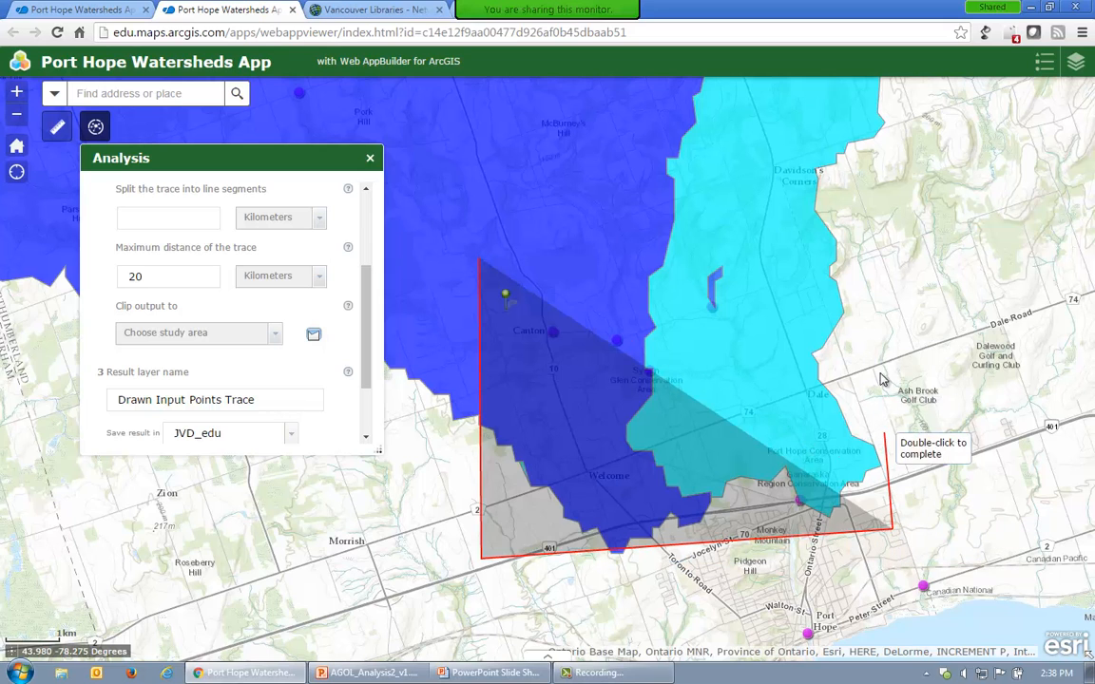
left_click(865, 258)
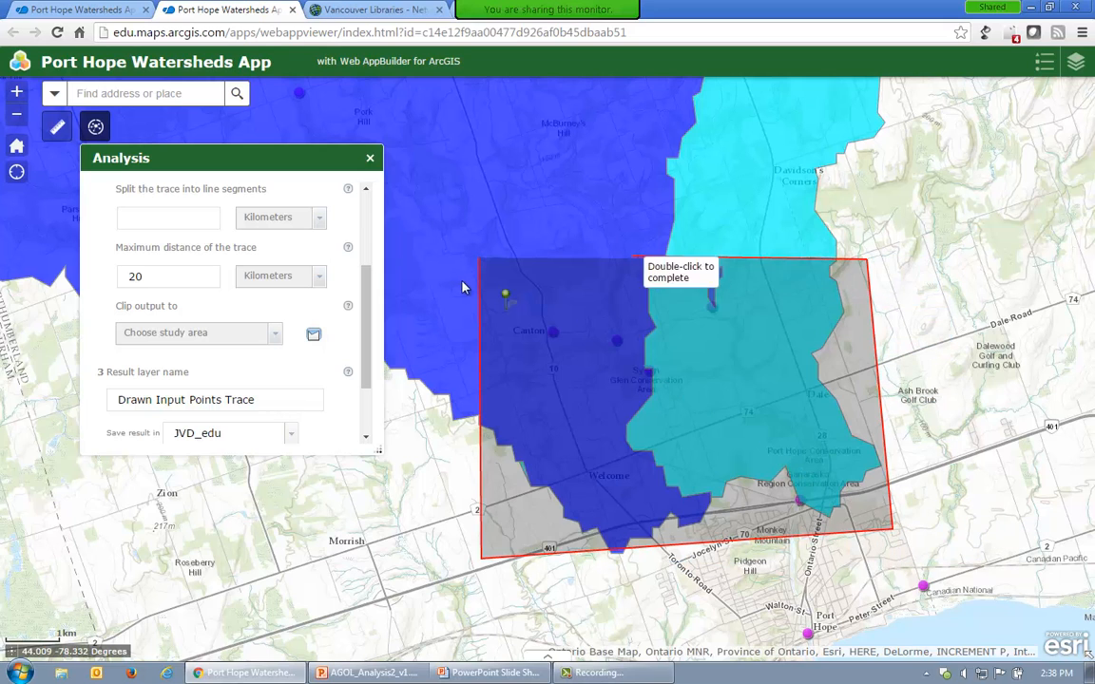
double_click(492, 266)
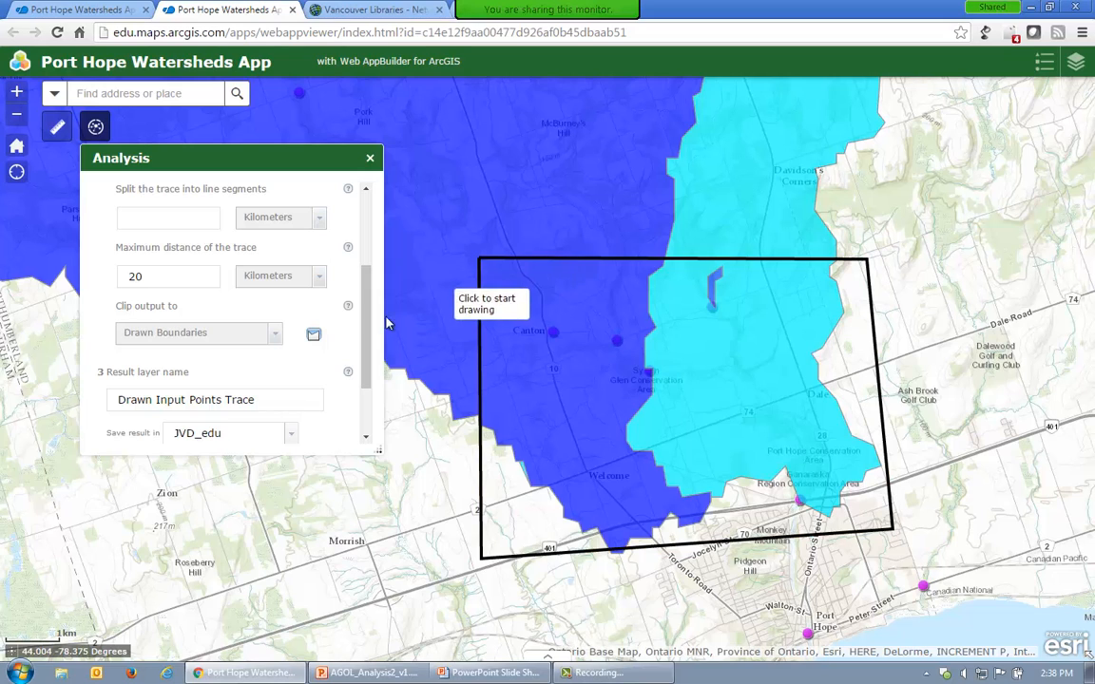
scroll(275, 343, "down", 2)
left_click(165, 419)
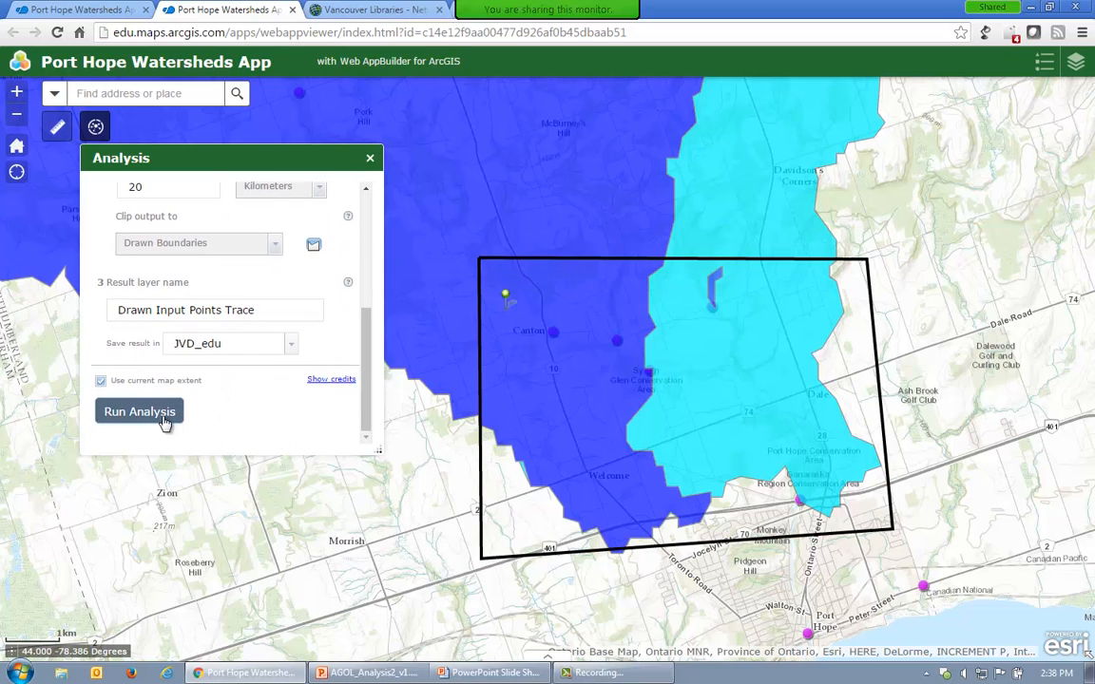
Step: Name the result layer "Drawn Input Points Trace Output" and run the Trace Downstream analysis
left_click(273, 311)
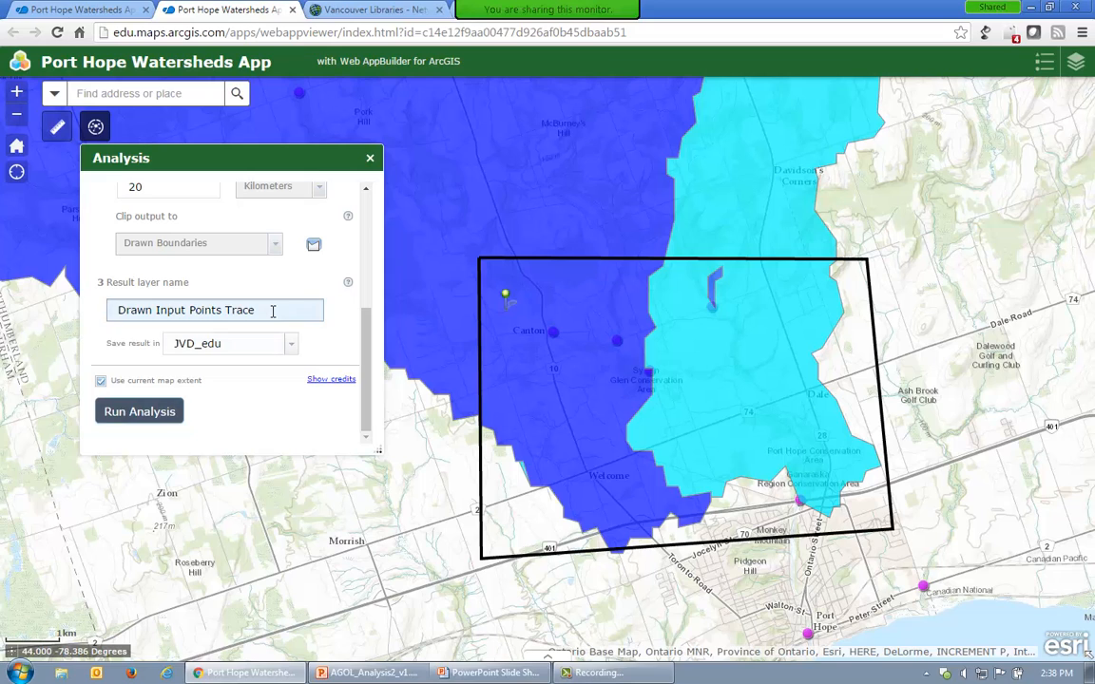
type("Output")
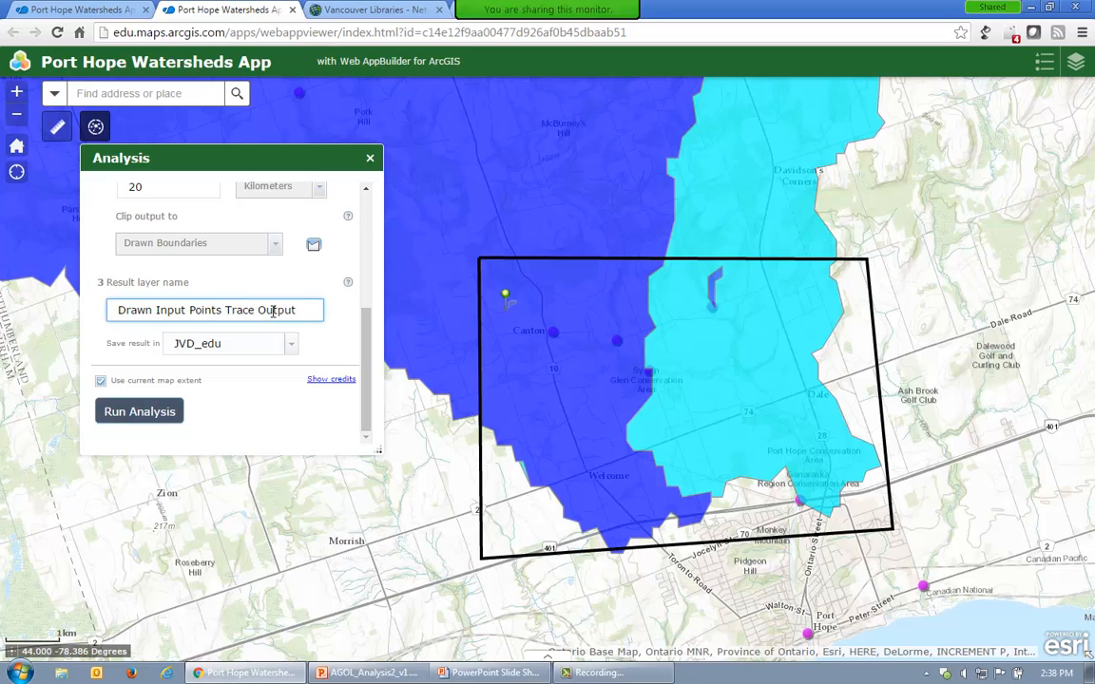
left_click(148, 411)
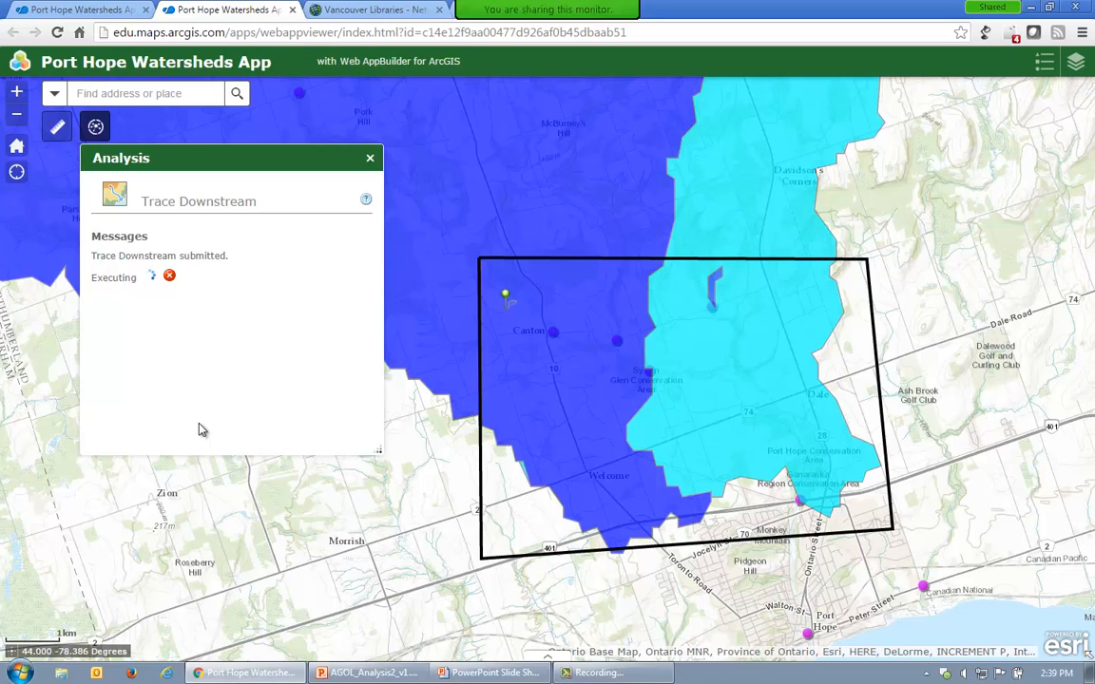
Step: Check the layer list and the legend for the trace output, and close the Legend and Analysis widgets
left_click(1043, 69)
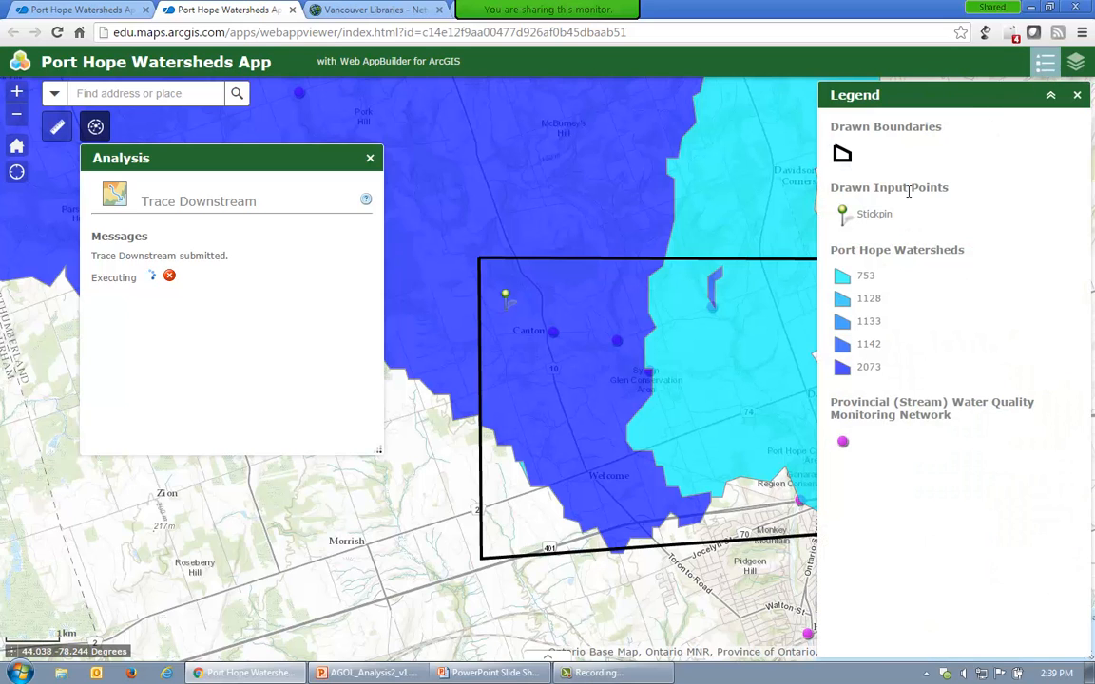
left_click(1076, 61)
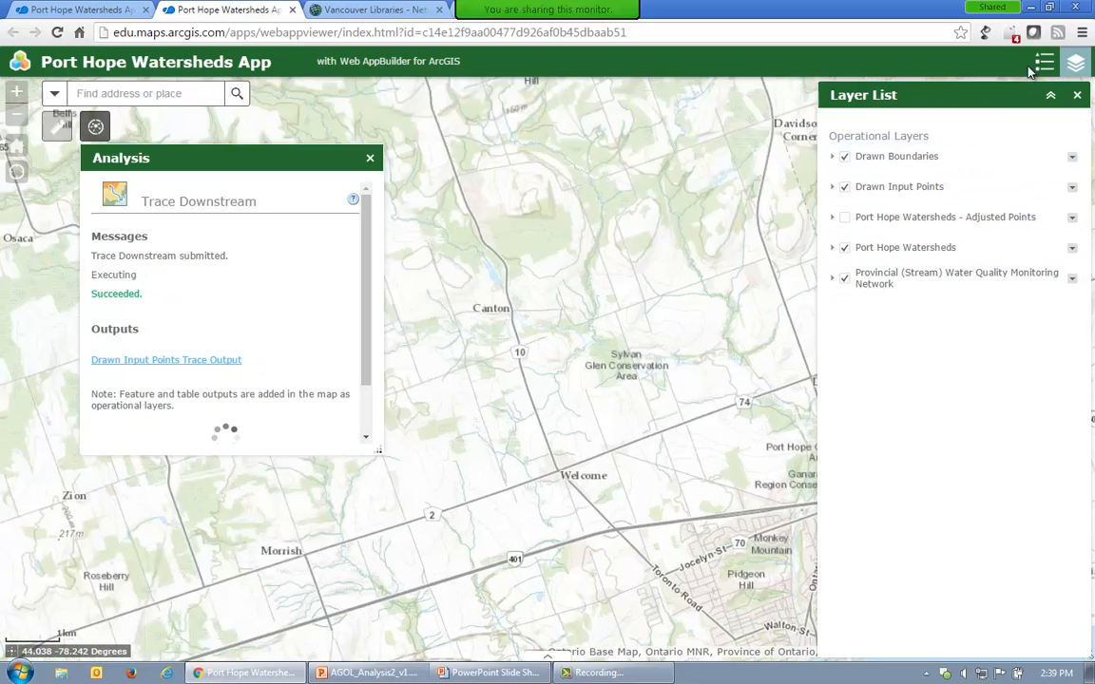
left_click(1044, 63)
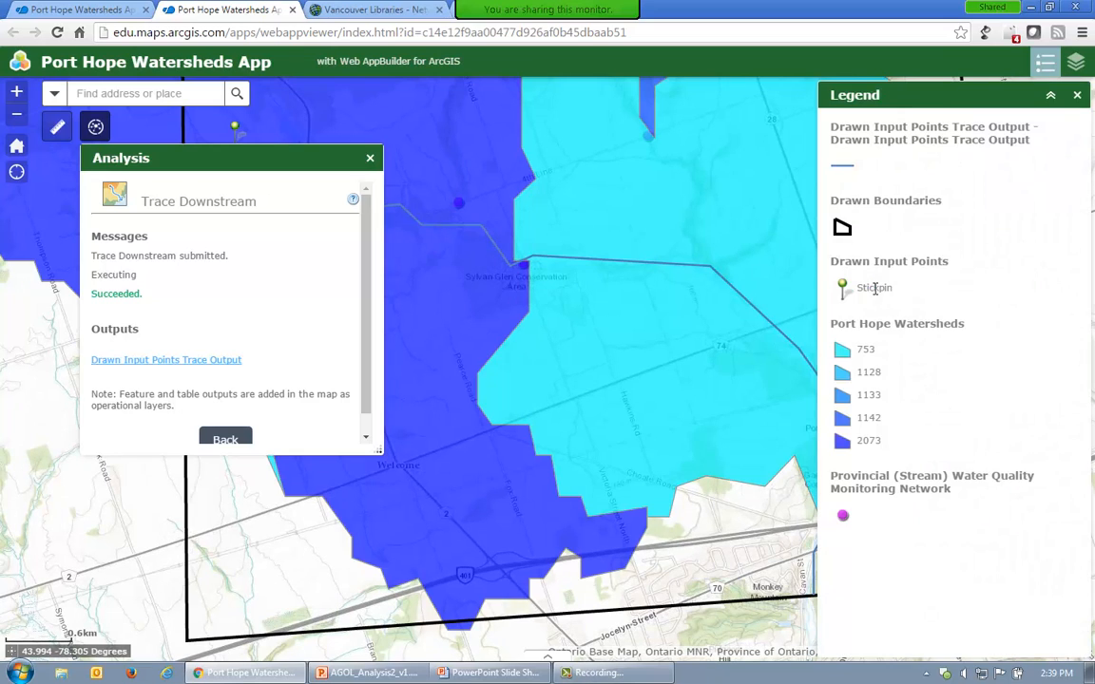
left_click(811, 246)
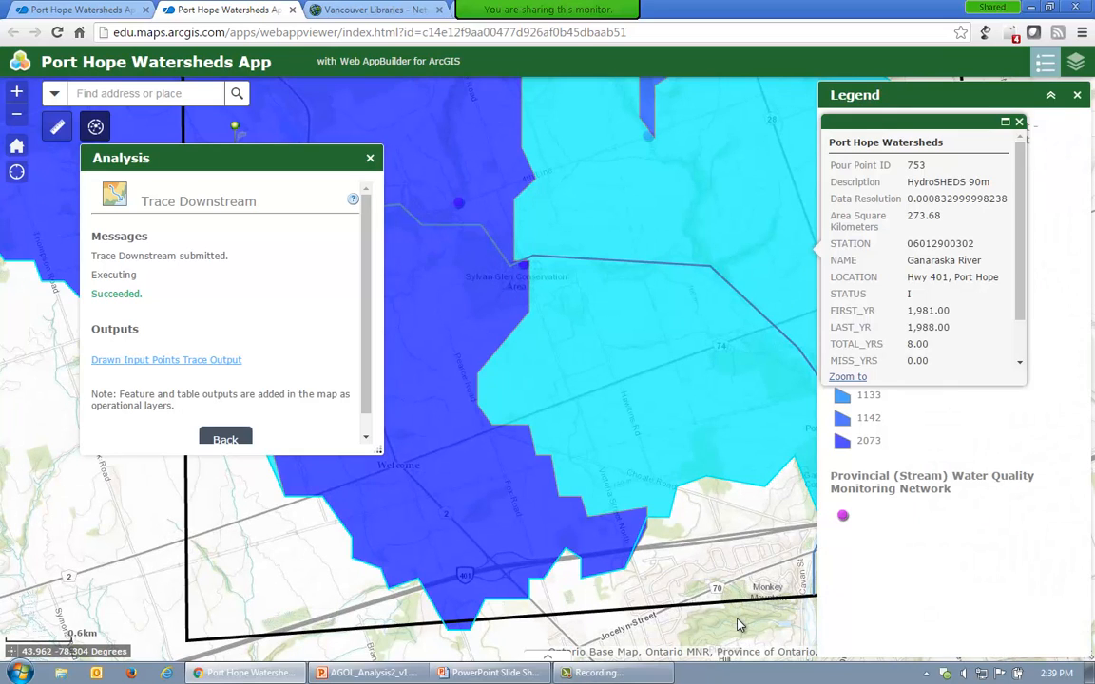
left_click(741, 625)
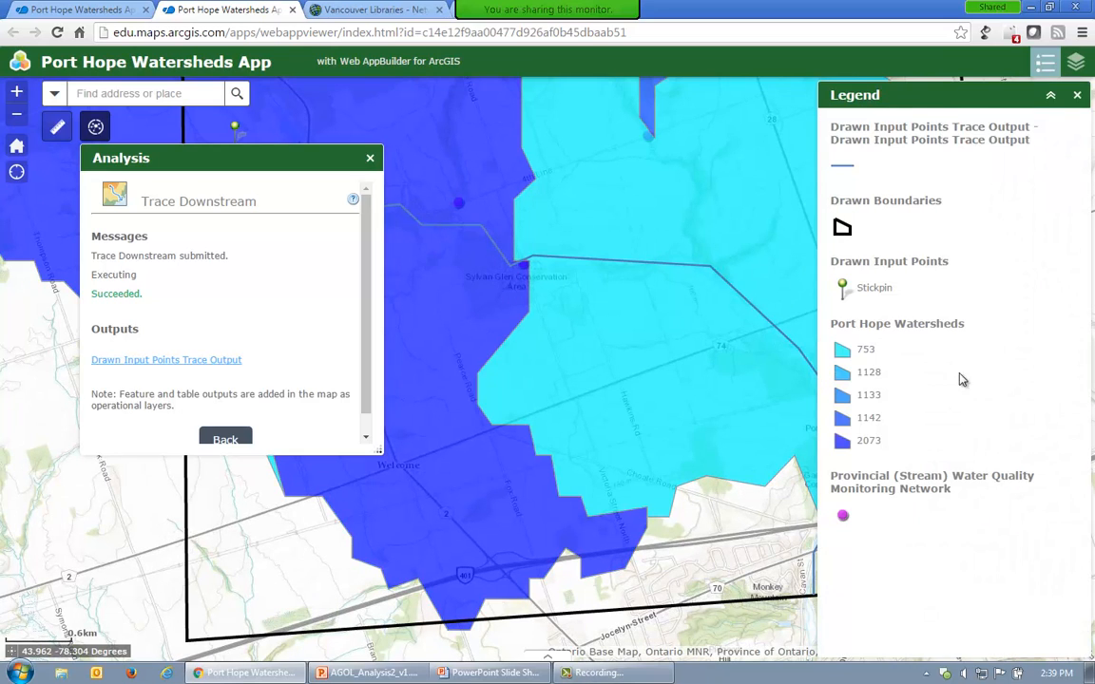
left_click(1076, 95)
left_click(370, 157)
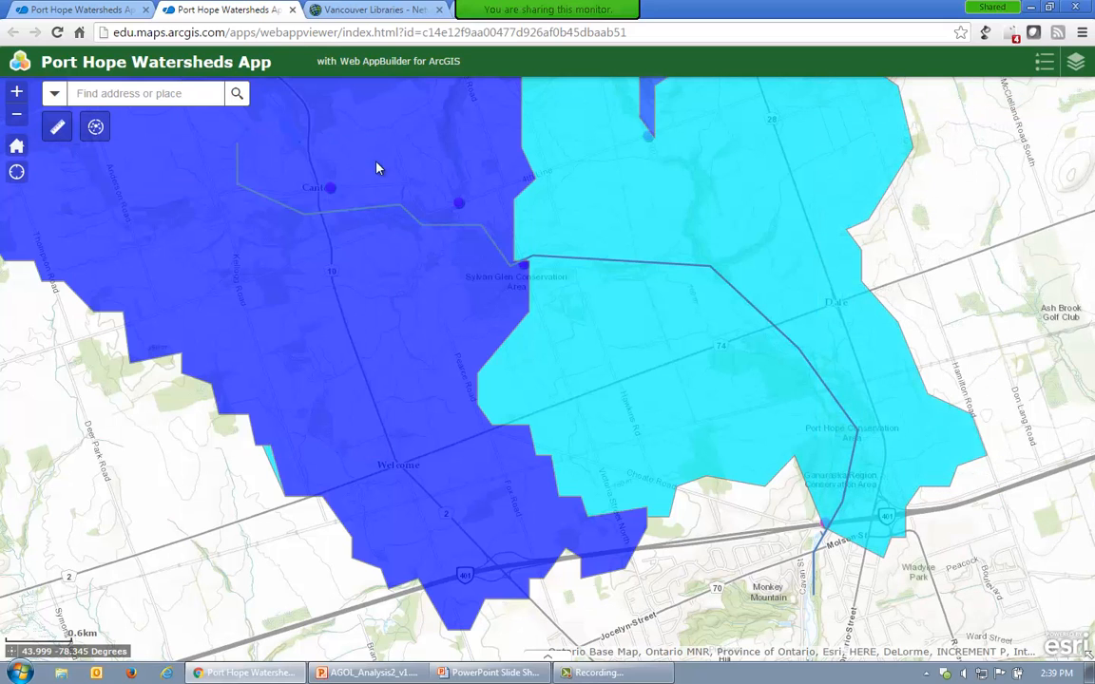
Step: Inspect the attributes of the downstream trace line near Canton, including its description, and view its whole course to Port Hope
left_click(295, 215)
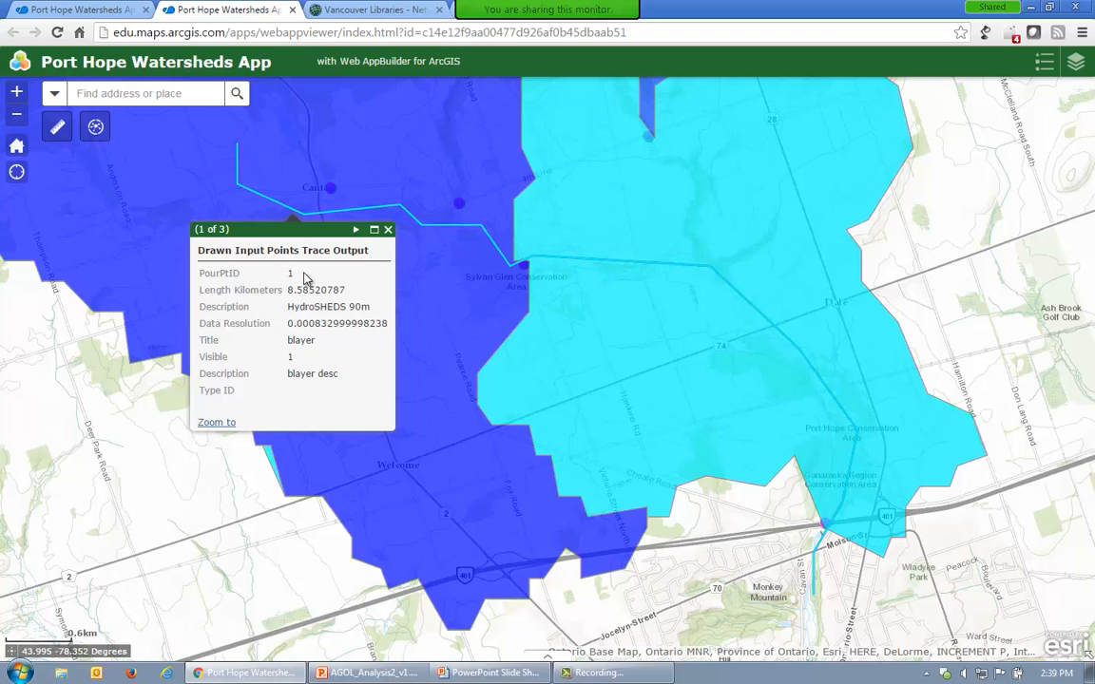
left_click_drag(287, 308, 370, 307)
left_click(371, 307)
left_click(388, 230)
scroll(413, 298, "down", 1)
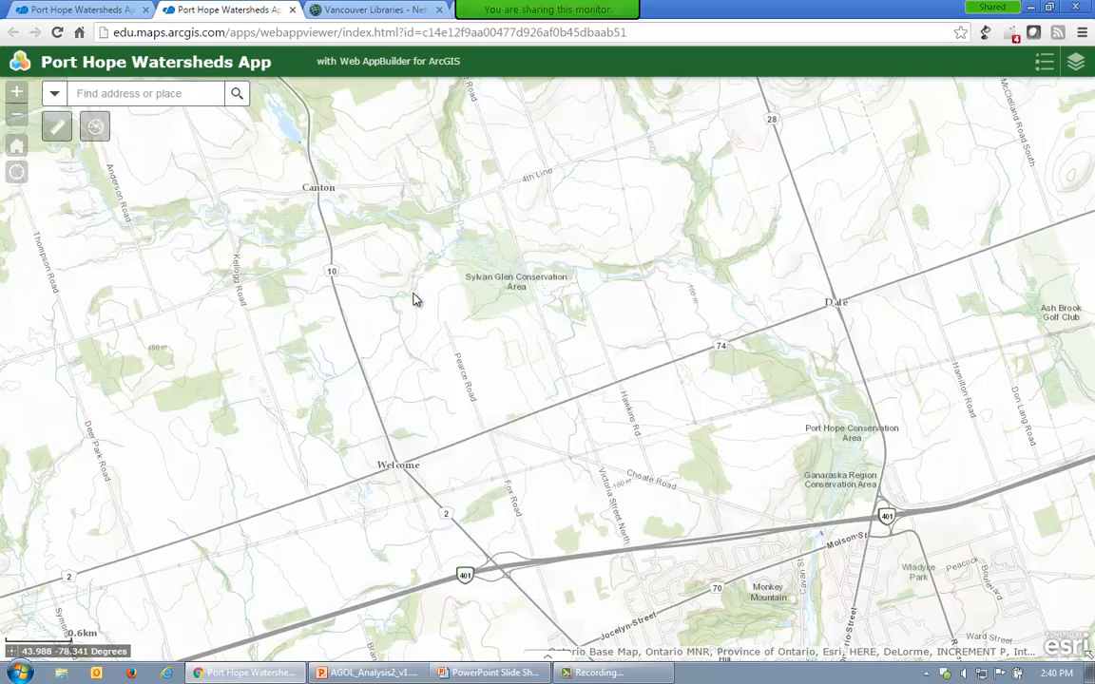
left_click_drag(413, 298, 482, 373)
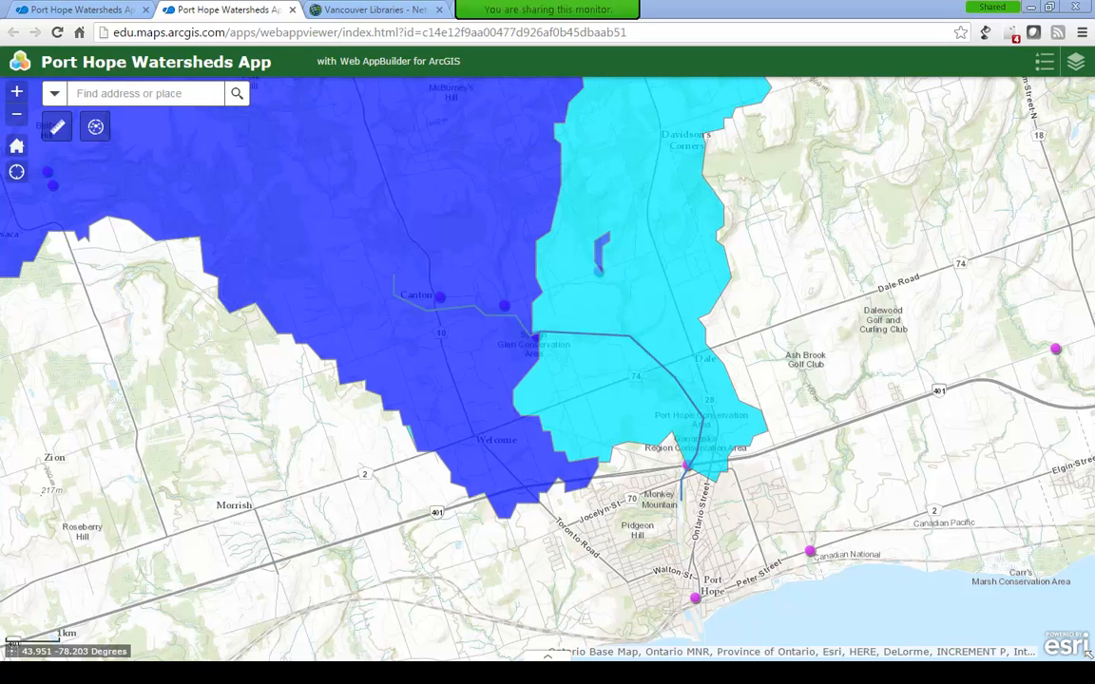
Step: Switch to the PowerPoint slide show and advance from the Web AppBuilder for ArcGIS slide to the Summary slide
key("alt+Tab")
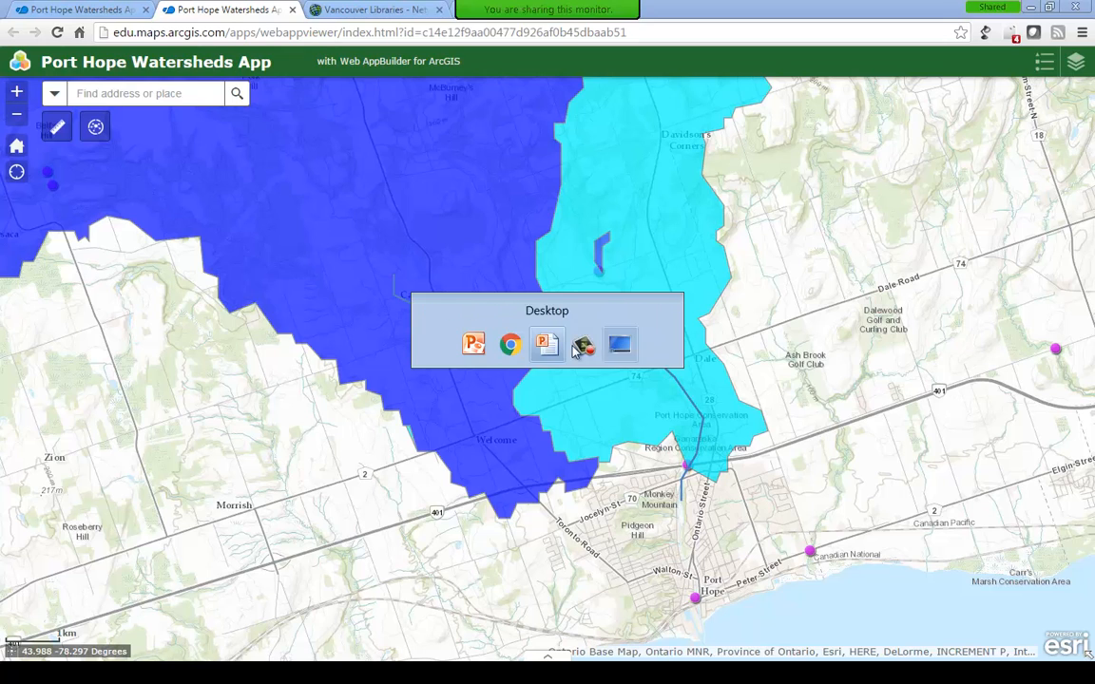
key("alt+Tab")
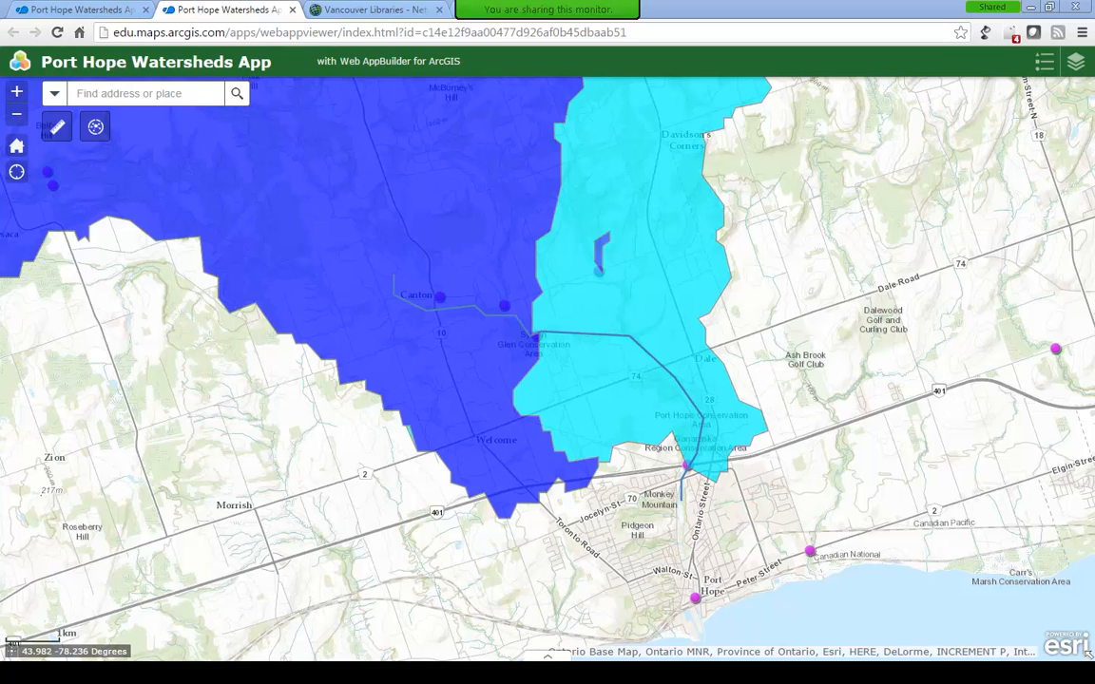
key("alt+Tab")
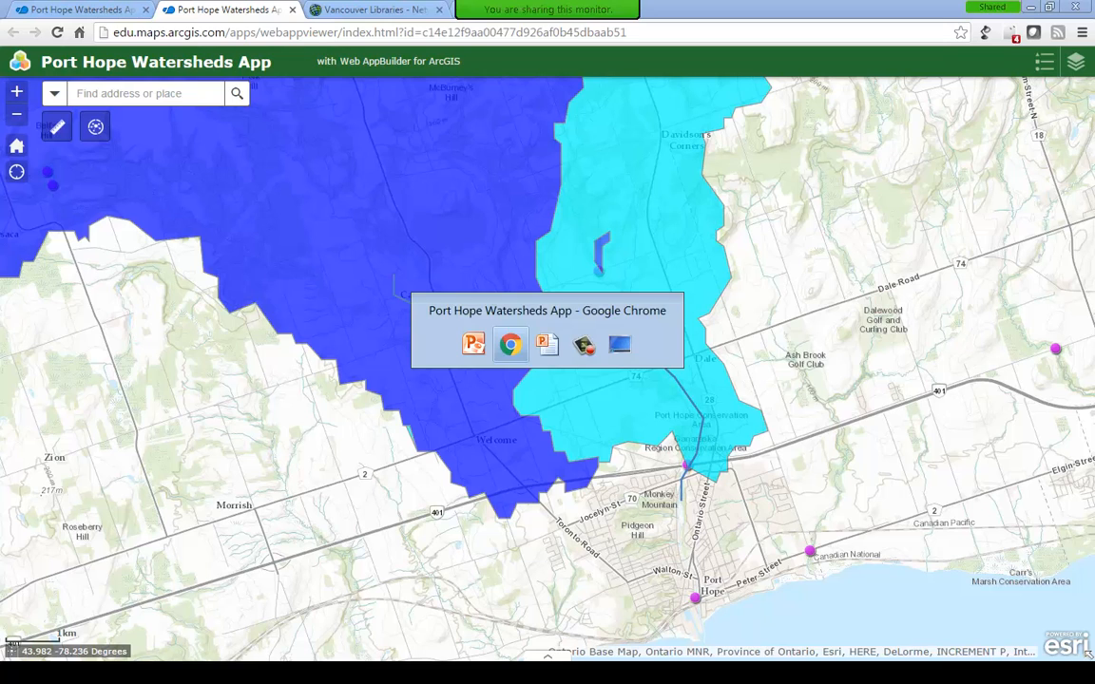
key("alt+Tab")
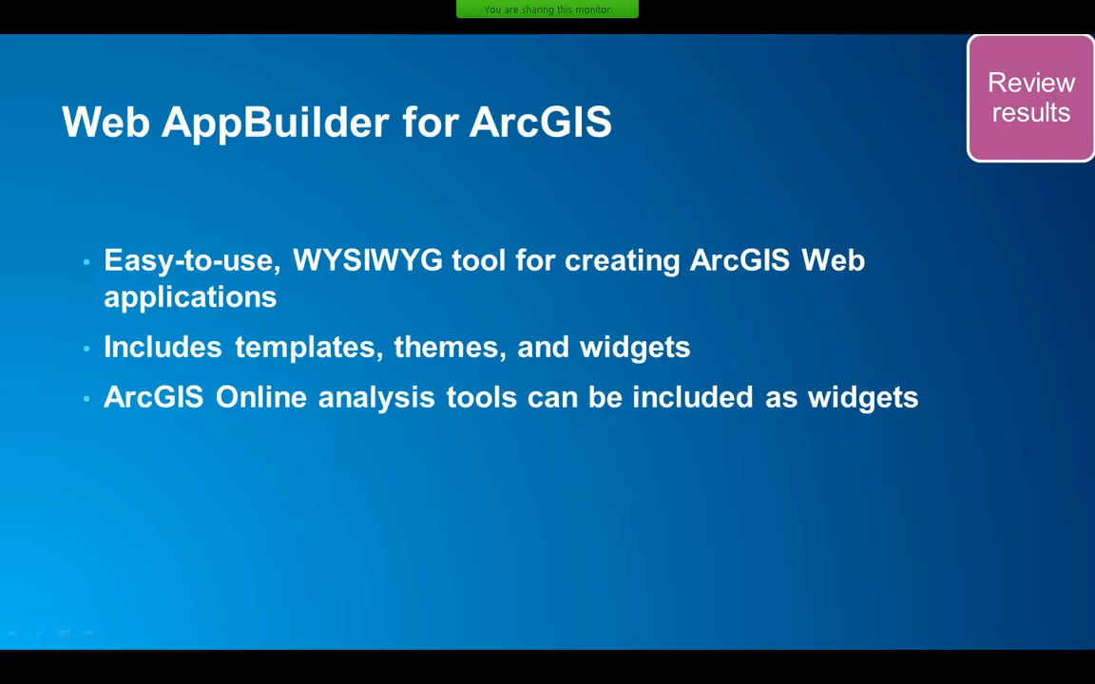
left_click(1036, 399)
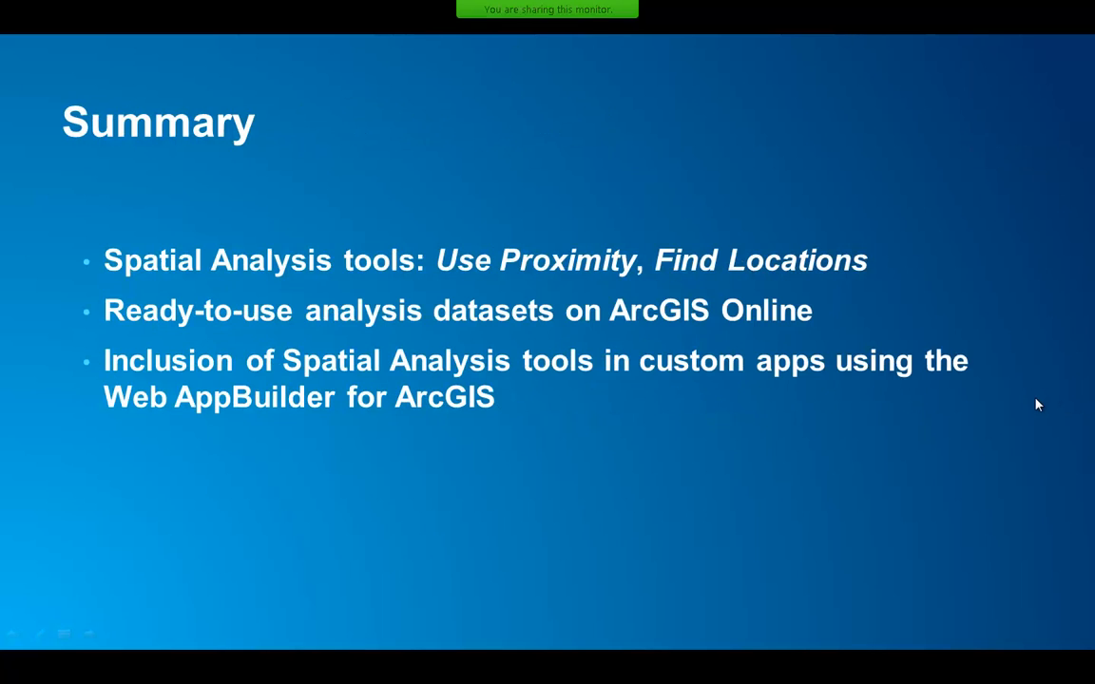